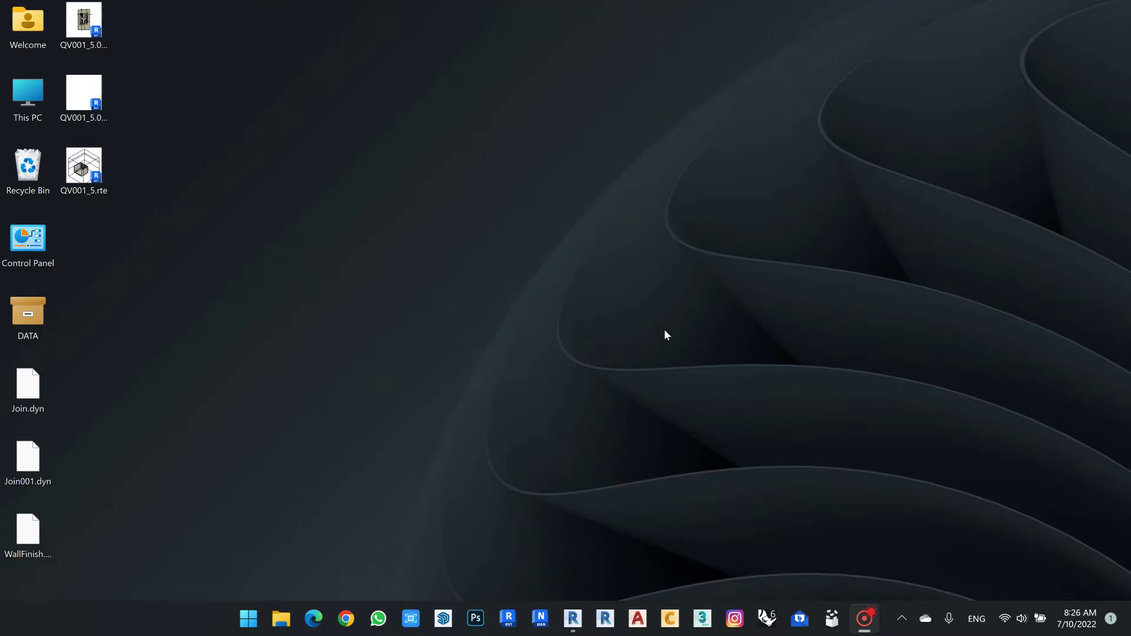
Switch to the Level 1 floor plan and pan to the room's bottom-left corner
{"action": "left_click", "coordinate": [573, 617]}
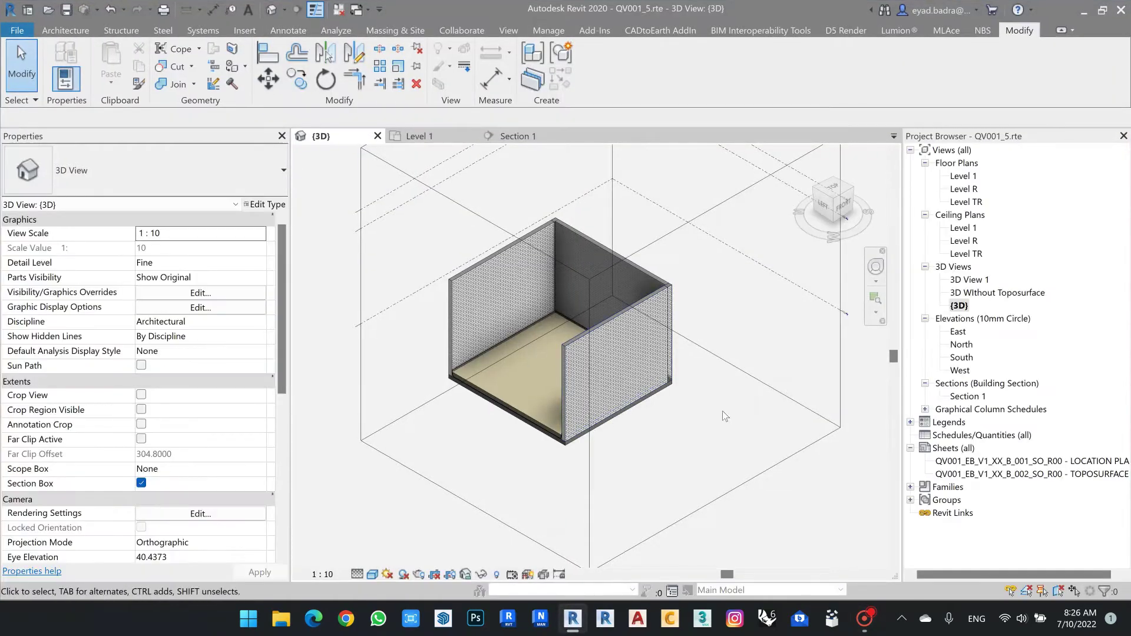
{"action": "middle_click_drag", "start_coordinate": [722, 411], "coordinate": [743, 428]}
{"action": "scroll", "coordinate": [619, 424], "scroll_direction": "up", "scroll_amount": 2}
{"action": "scroll", "coordinate": [444, 434], "scroll_direction": "up", "scroll_amount": 2}
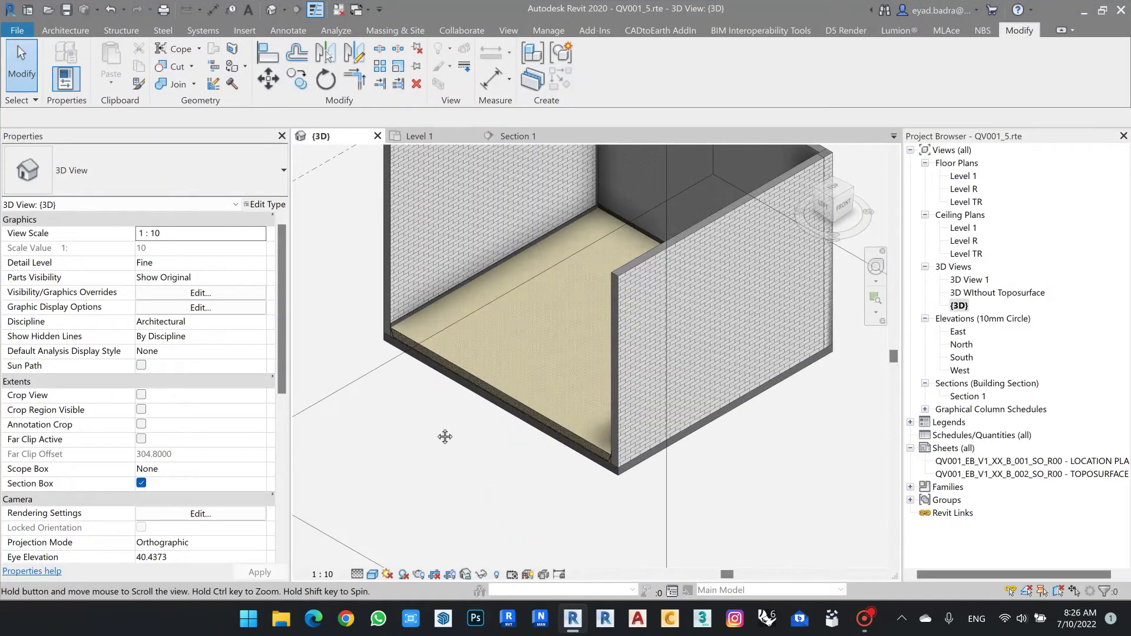
{"action": "scroll", "coordinate": [470, 442], "scroll_direction": "up", "scroll_amount": 2}
{"action": "scroll", "coordinate": [470, 443], "scroll_direction": "down", "scroll_amount": 2}
{"action": "scroll", "coordinate": [469, 443], "scroll_direction": "down", "scroll_amount": 1}
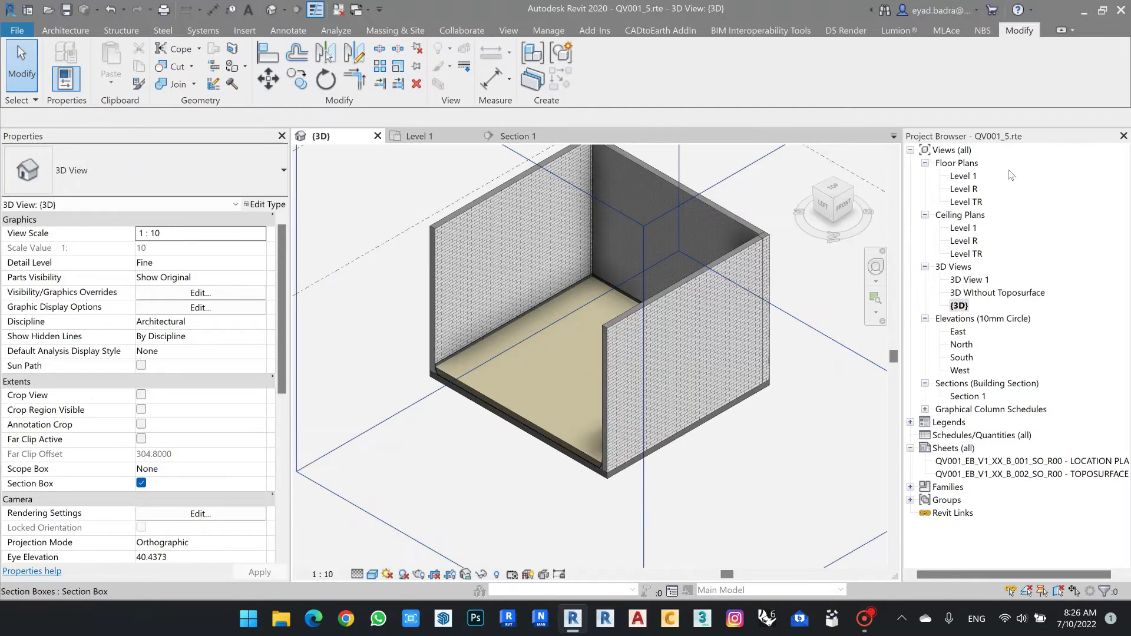
{"action": "double_click", "coordinate": [962, 175]}
{"action": "mouse_move", "coordinate": [620, 324]}
{"action": "middle_mouse_down"}
{"action": "mouse_move", "coordinate": [554, 385]}
{"action": "mouse_move", "coordinate": [565, 438]}
{"action": "middle_mouse_up"}
View the corner column in Wireframe, then in Hidden Line visual style
{"action": "left_click", "coordinate": [373, 574]}
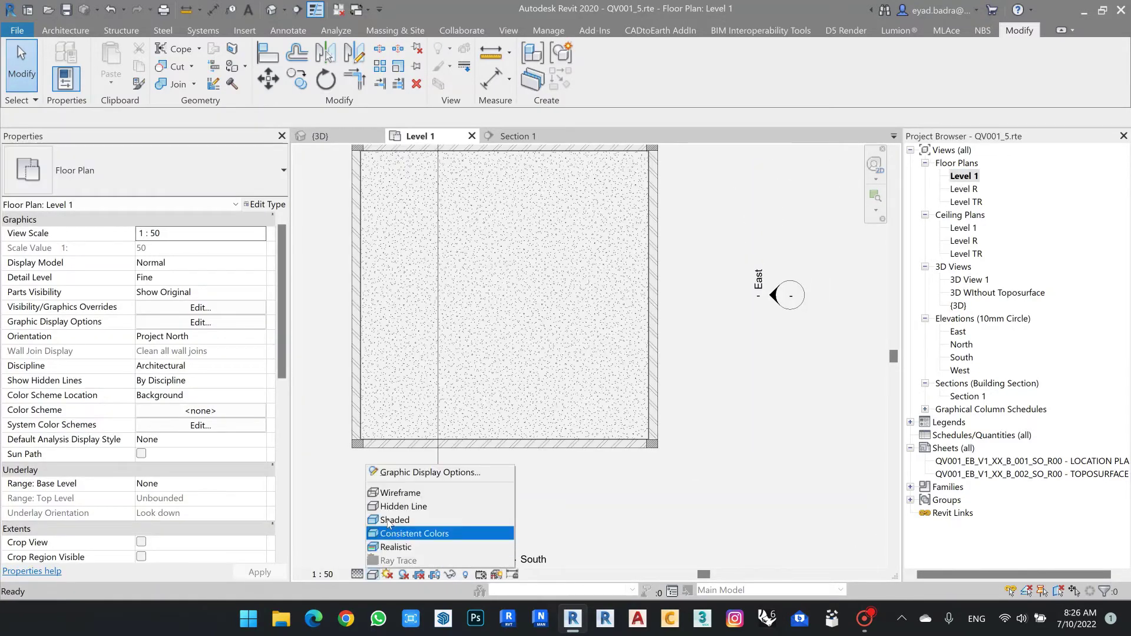
{"action": "left_click", "coordinate": [389, 493]}
{"action": "scroll", "coordinate": [338, 444], "scroll_direction": "up", "scroll_amount": 3}
{"action": "scroll", "coordinate": [346, 454], "scroll_direction": "up", "scroll_amount": 2}
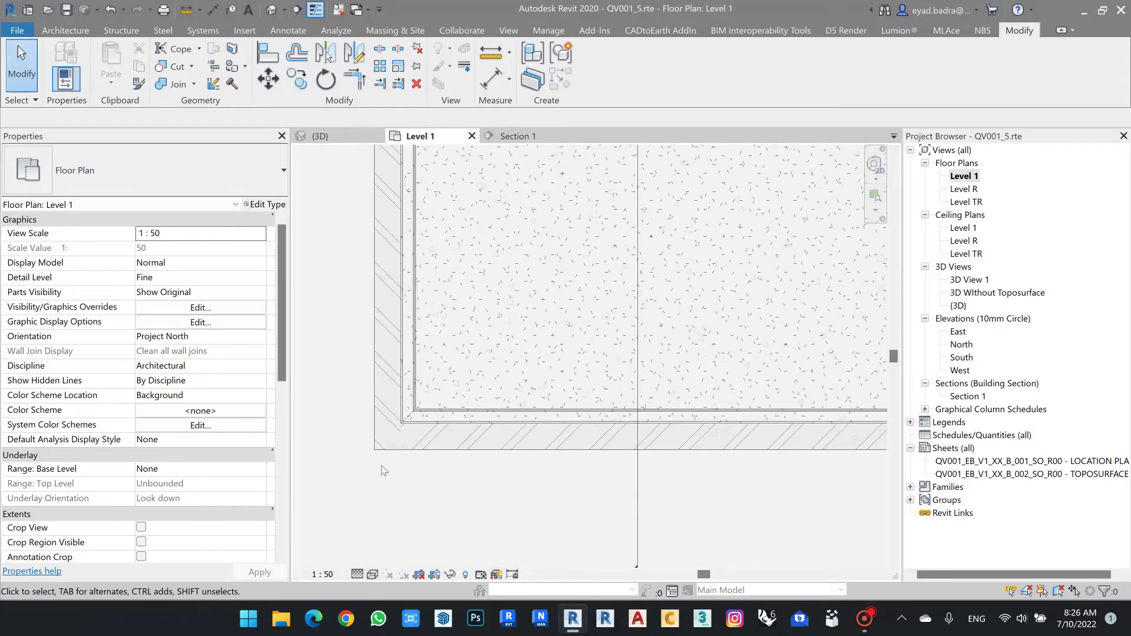
{"action": "scroll", "coordinate": [445, 434], "scroll_direction": "up", "scroll_amount": 2}
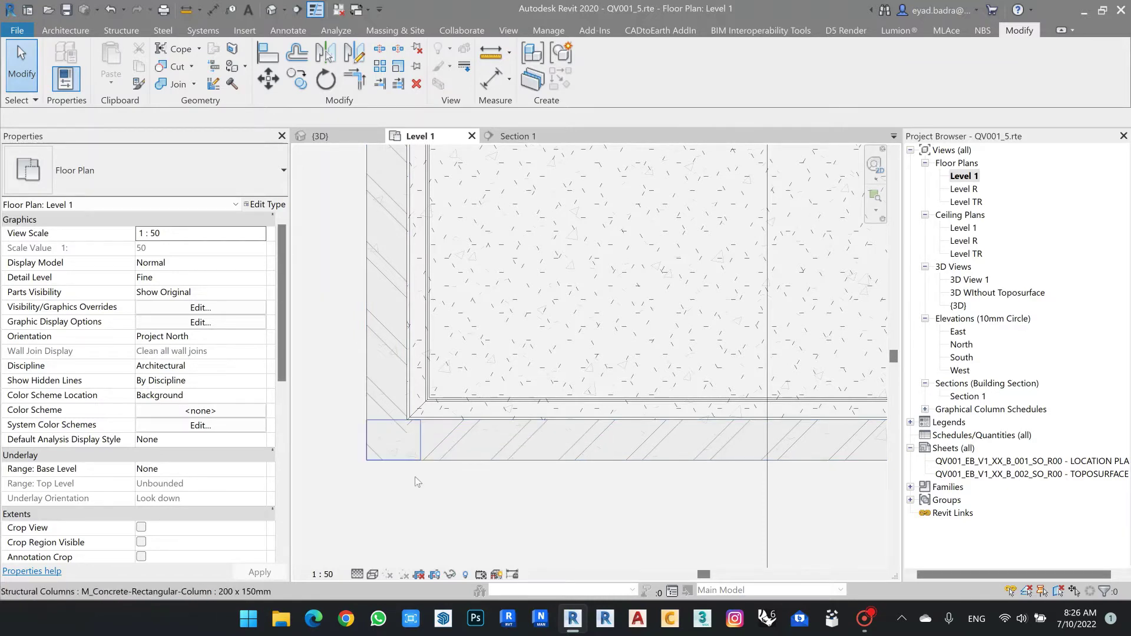
{"action": "left_click", "coordinate": [372, 575]}
{"action": "left_click", "coordinate": [391, 508]}
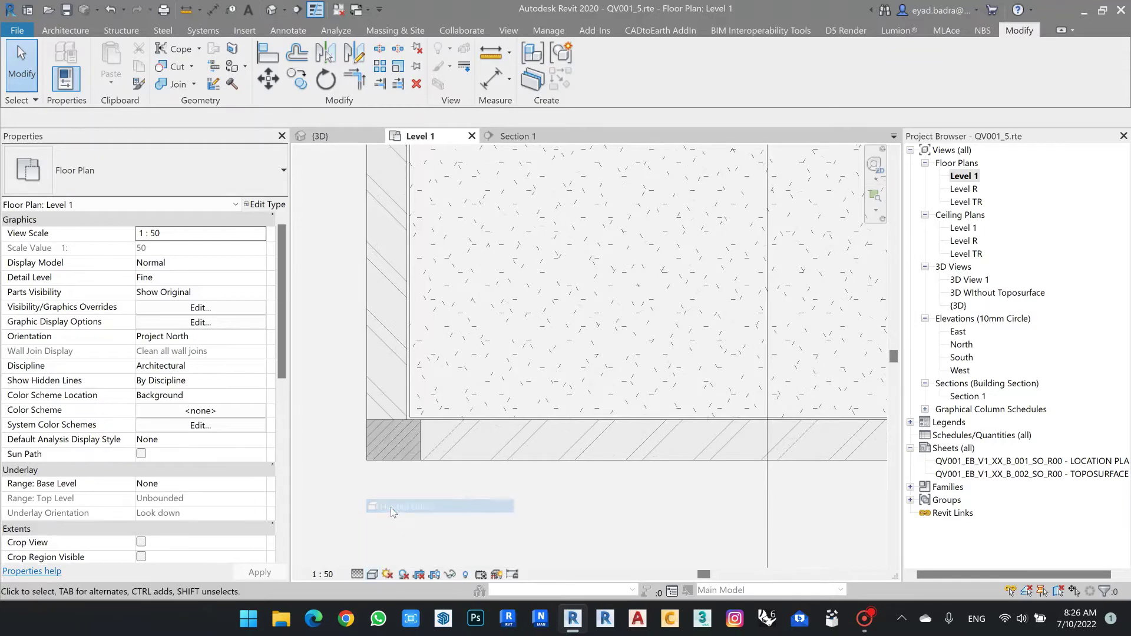
Select the {3D} view entry, dismissing the invalid view name error
{"action": "left_click", "coordinate": [959, 306]}
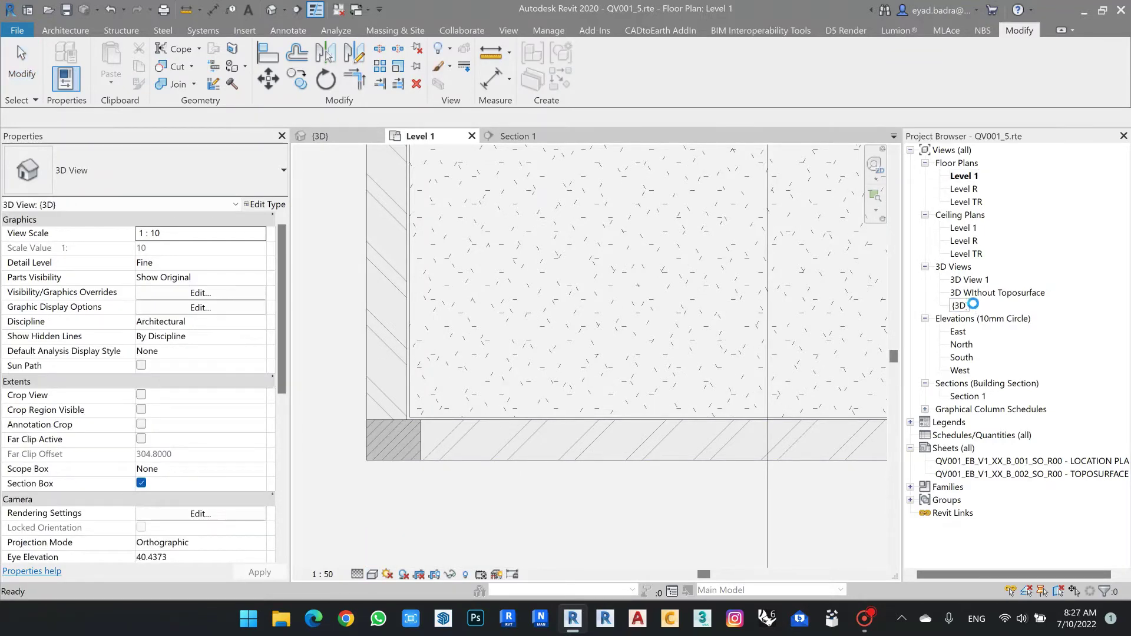
{"action": "key", "text": "Return"}
{"action": "left_click", "coordinate": [669, 334]}
Inspect the separate floor layers at the wall corner in the 3D view
{"action": "double_click", "coordinate": [958, 306]}
{"action": "scroll", "coordinate": [396, 380], "scroll_direction": "up", "scroll_amount": 5}
{"action": "scroll", "coordinate": [348, 371], "scroll_direction": "up", "scroll_amount": 3}
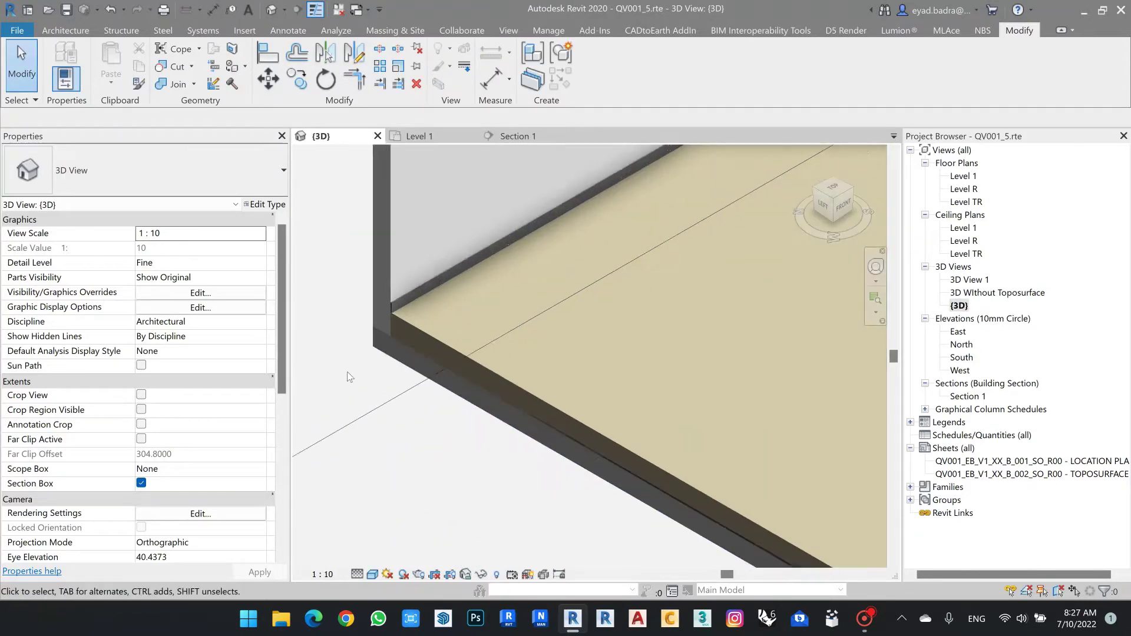
{"action": "middle_click_drag", "start_coordinate": [348, 373], "coordinate": [440, 406]}
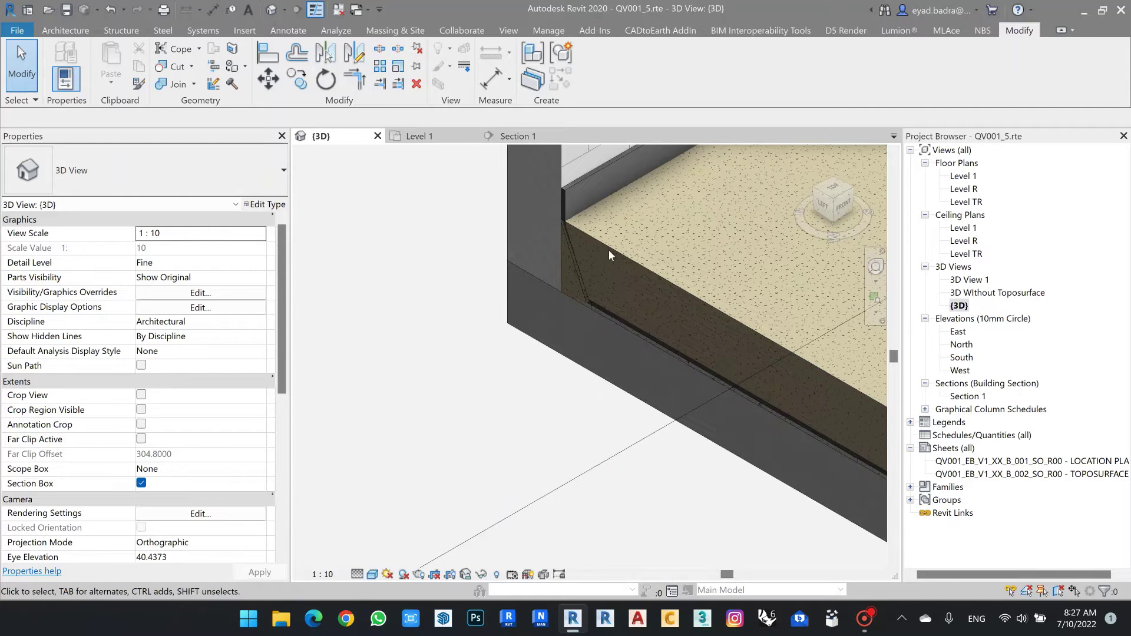
{"action": "scroll", "coordinate": [609, 255], "scroll_direction": "up", "scroll_amount": 2}
{"action": "scroll", "coordinate": [609, 250], "scroll_direction": "up", "scroll_amount": 2}
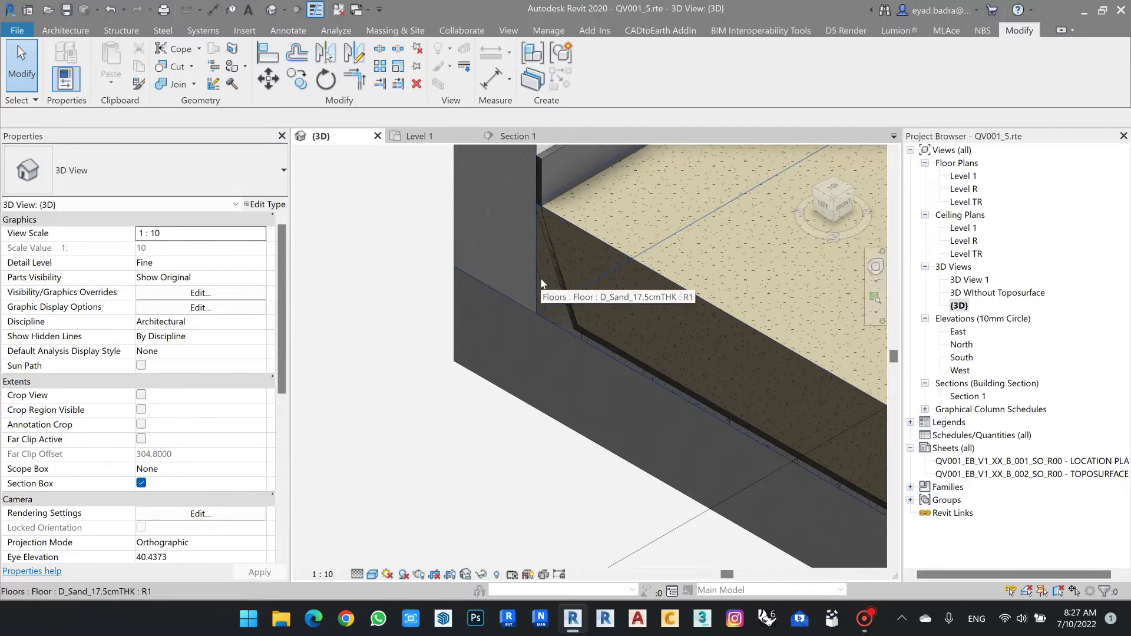
{"action": "key", "text": "Tab"}
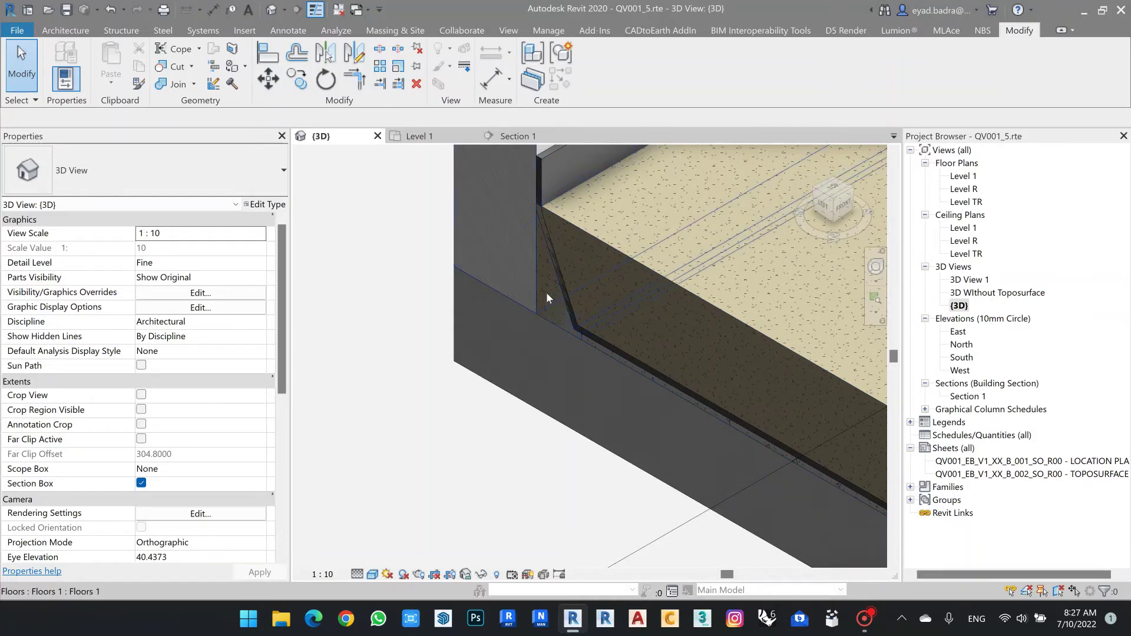
{"action": "scroll", "coordinate": [583, 316], "scroll_direction": "down", "scroll_amount": 1}
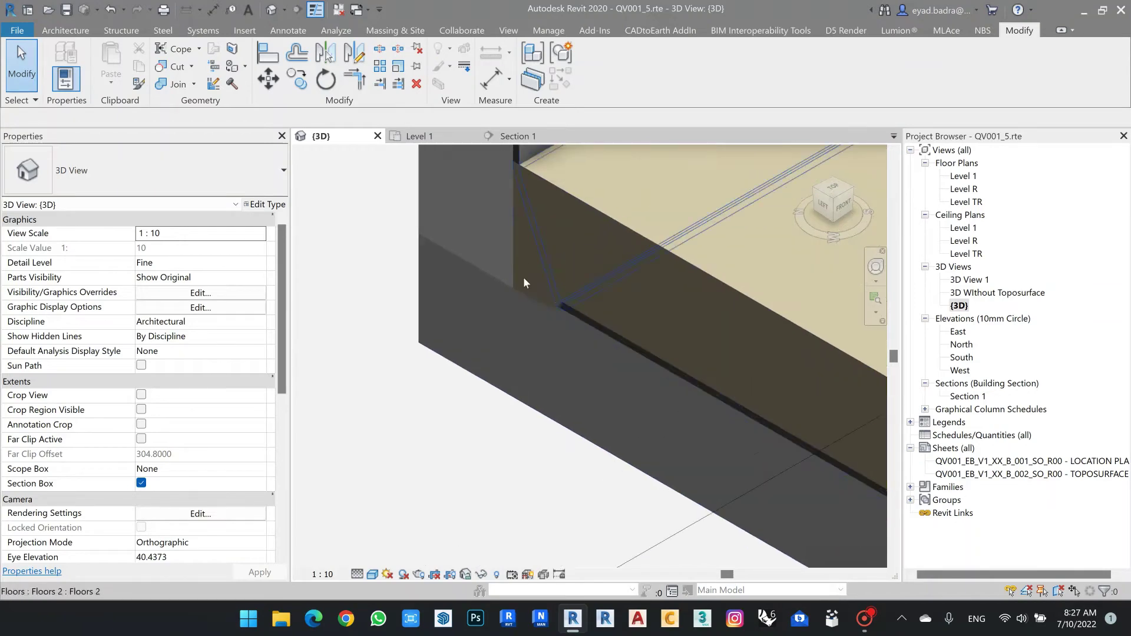
{"action": "scroll", "coordinate": [566, 274], "scroll_direction": "down", "scroll_amount": 1}
{"action": "scroll", "coordinate": [575, 285], "scroll_direction": "down", "scroll_amount": 1}
{"action": "mouse_move", "coordinate": [574, 282]}
{"action": "middle_mouse_down"}
{"action": "mouse_move", "coordinate": [706, 281]}
{"action": "mouse_move", "coordinate": [695, 419]}
{"action": "middle_mouse_up"}
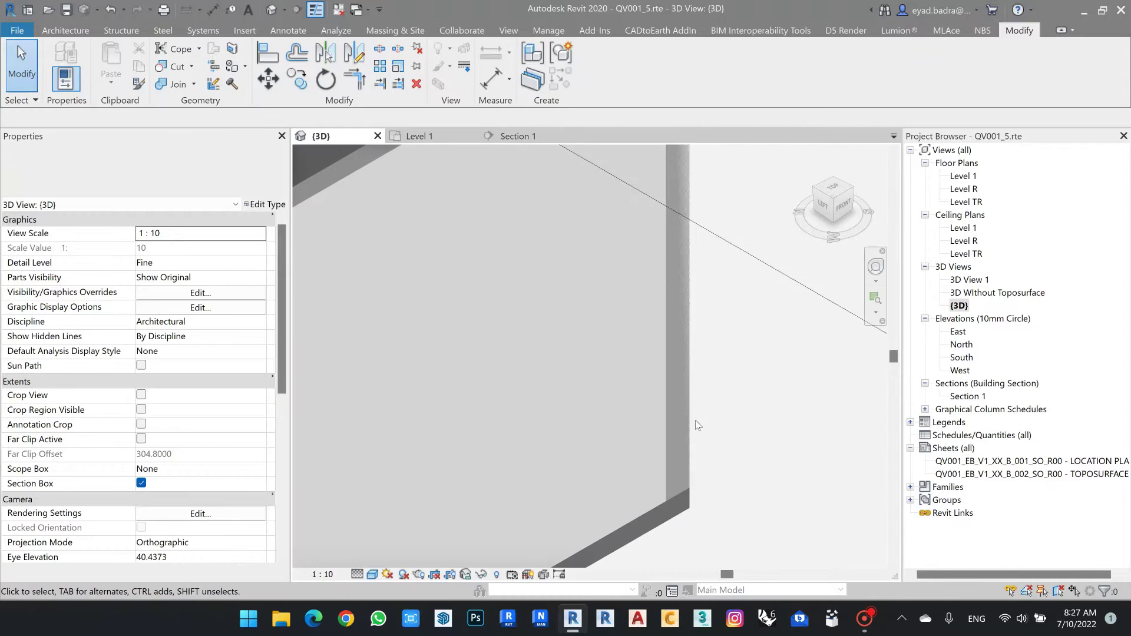
{"action": "scroll", "coordinate": [751, 371], "scroll_direction": "up", "scroll_amount": 2}
{"action": "scroll", "coordinate": [753, 364], "scroll_direction": "down", "scroll_amount": 1}
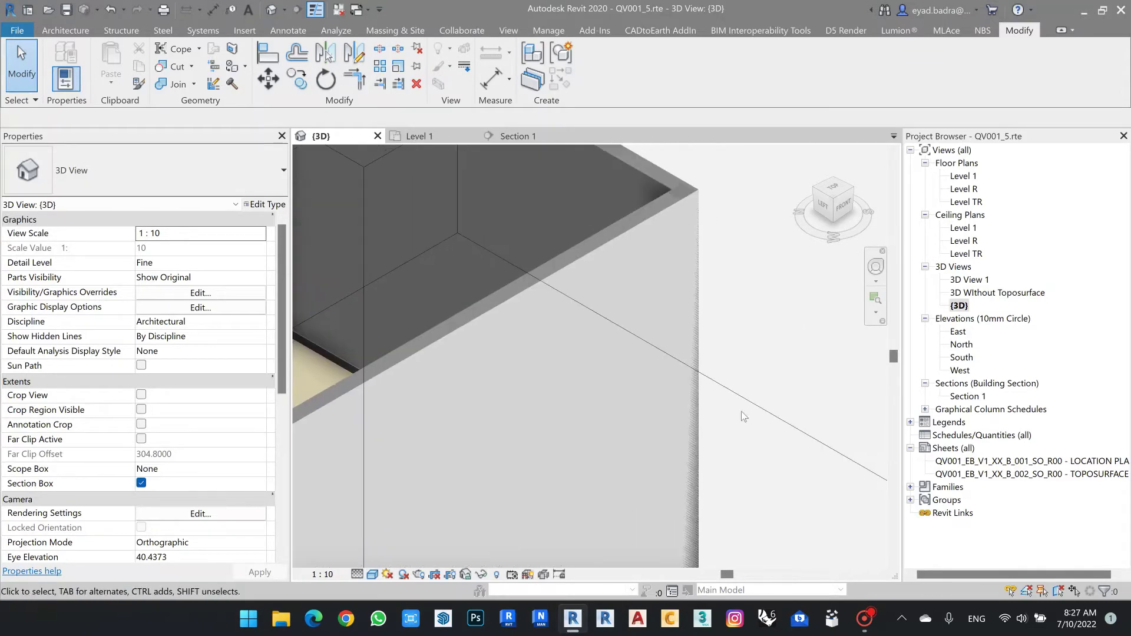
{"action": "scroll", "coordinate": [716, 275], "scroll_direction": "down", "scroll_amount": 5}
{"action": "scroll", "coordinate": [729, 289], "scroll_direction": "down", "scroll_amount": 3}
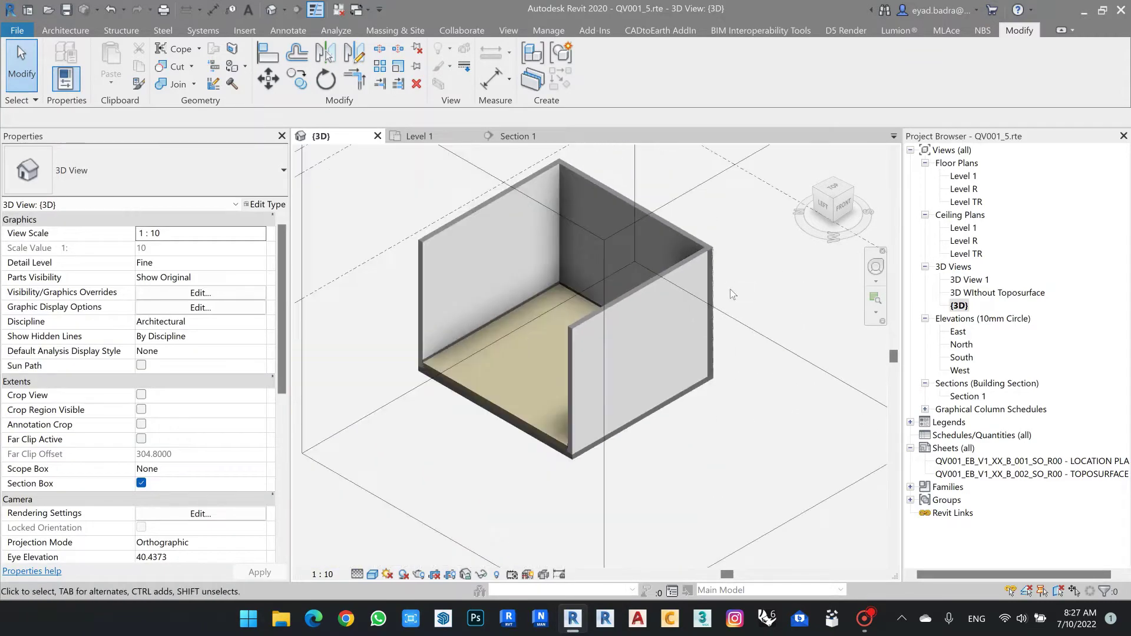
{"action": "scroll", "coordinate": [517, 389], "scroll_direction": "up", "scroll_amount": 2}
{"action": "scroll", "coordinate": [518, 390], "scroll_direction": "up", "scroll_amount": 3}
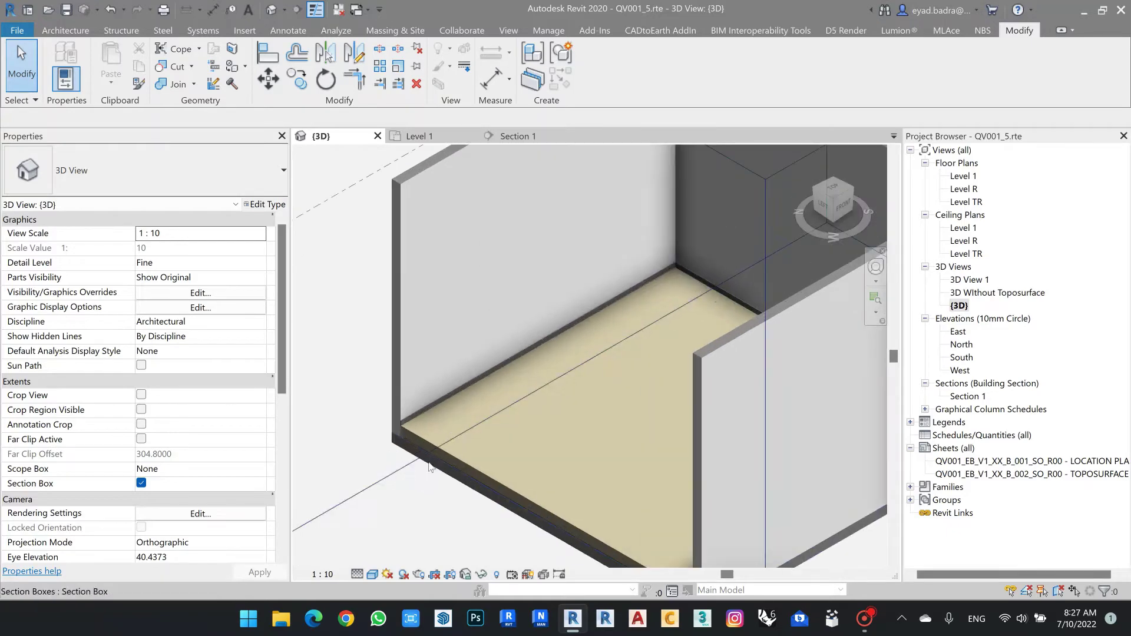
{"action": "scroll", "coordinate": [526, 381], "scroll_direction": "down", "scroll_amount": 5}
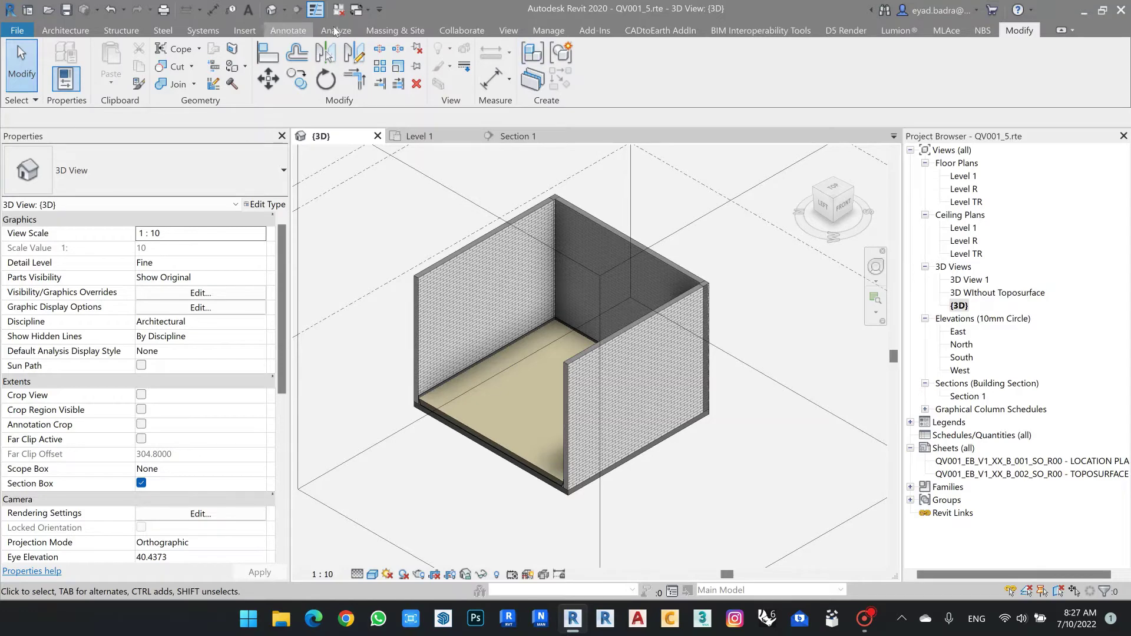
Launch Dynamo from the Manage ribbon
{"action": "left_click", "coordinate": [554, 30]}
{"action": "left_click", "coordinate": [967, 69]}
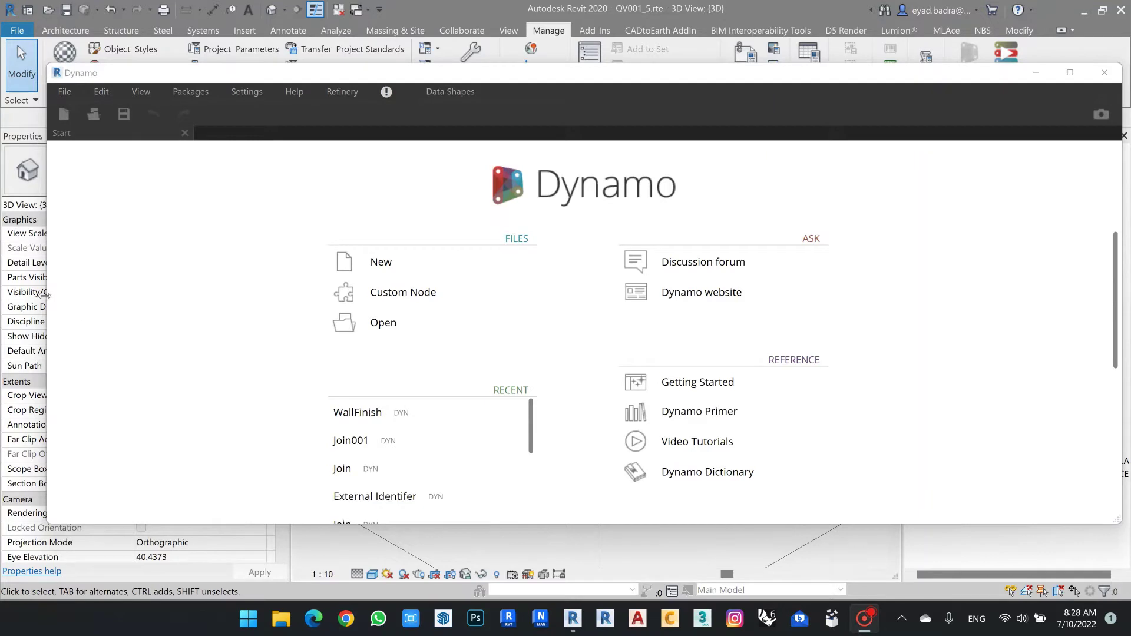
Tile the Revit 3D room view and the Dynamo window side by side
{"action": "left_click_drag", "start_coordinate": [46, 294], "coordinate": [542, 294]}
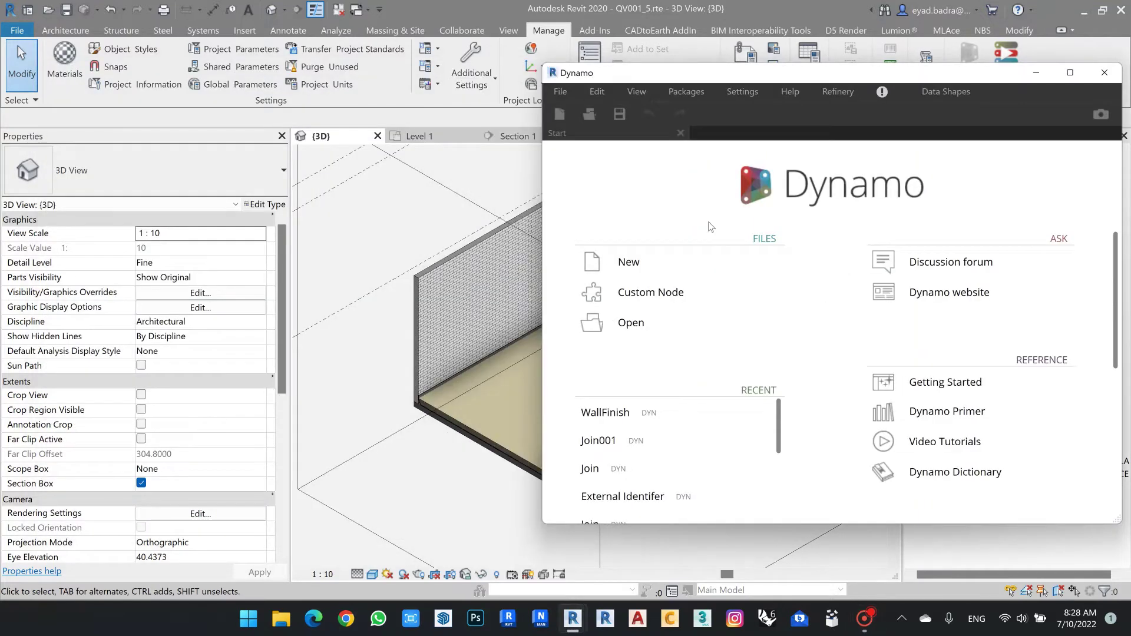
{"action": "double_click", "coordinate": [743, 16]}
{"action": "left_click_drag", "start_coordinate": [1078, 50], "coordinate": [537, 95]}
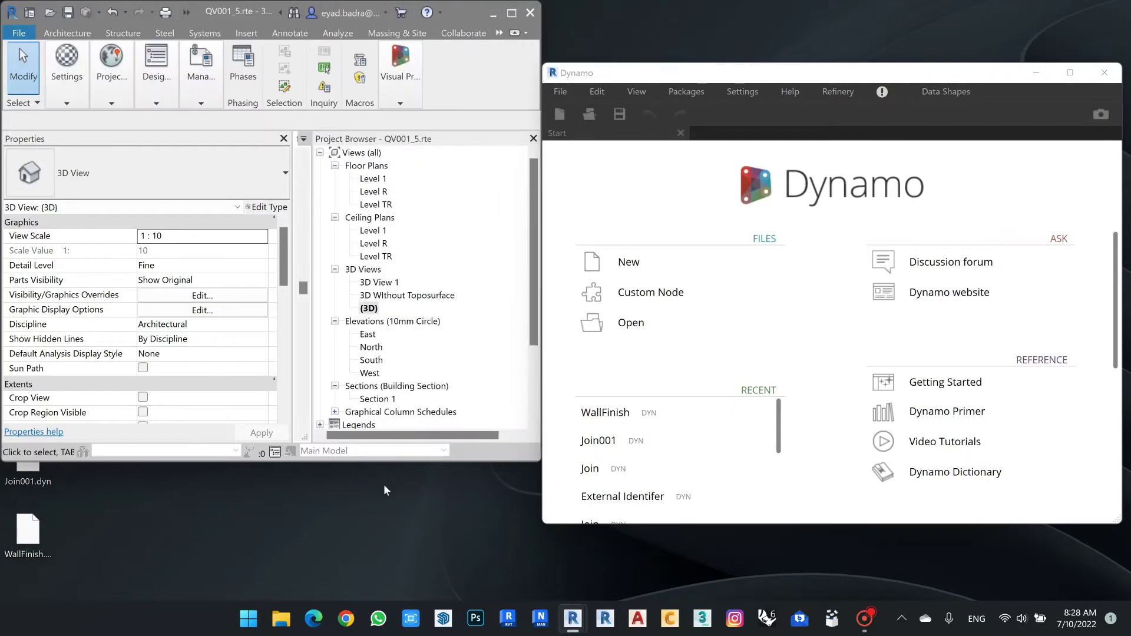
{"action": "left_click_drag", "start_coordinate": [388, 462], "coordinate": [392, 590]}
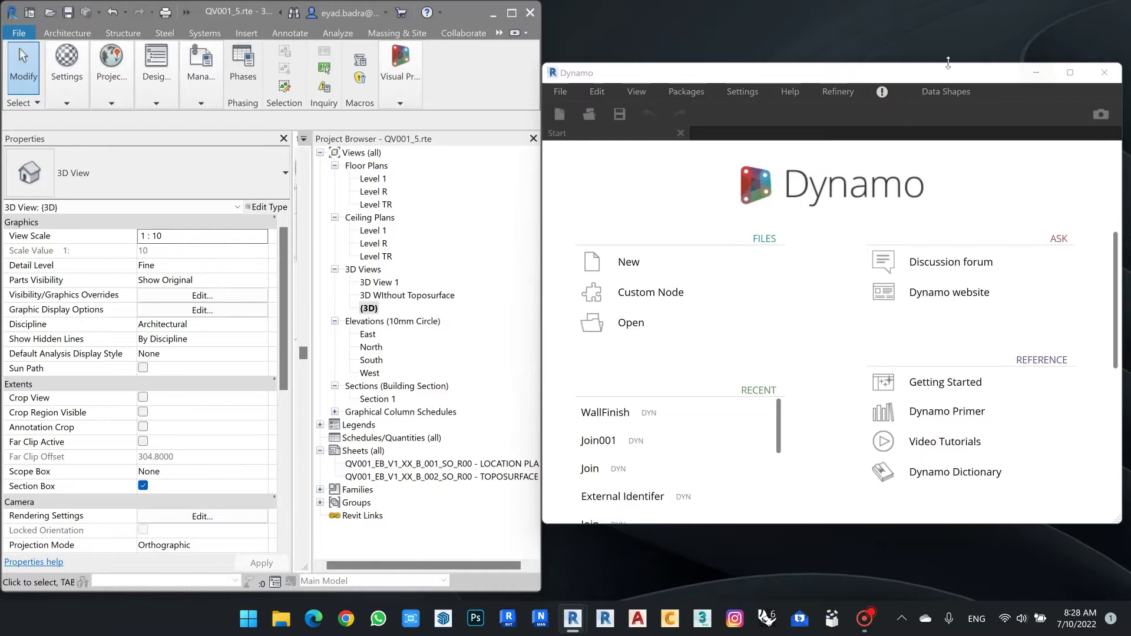
{"action": "double_click", "coordinate": [947, 62]}
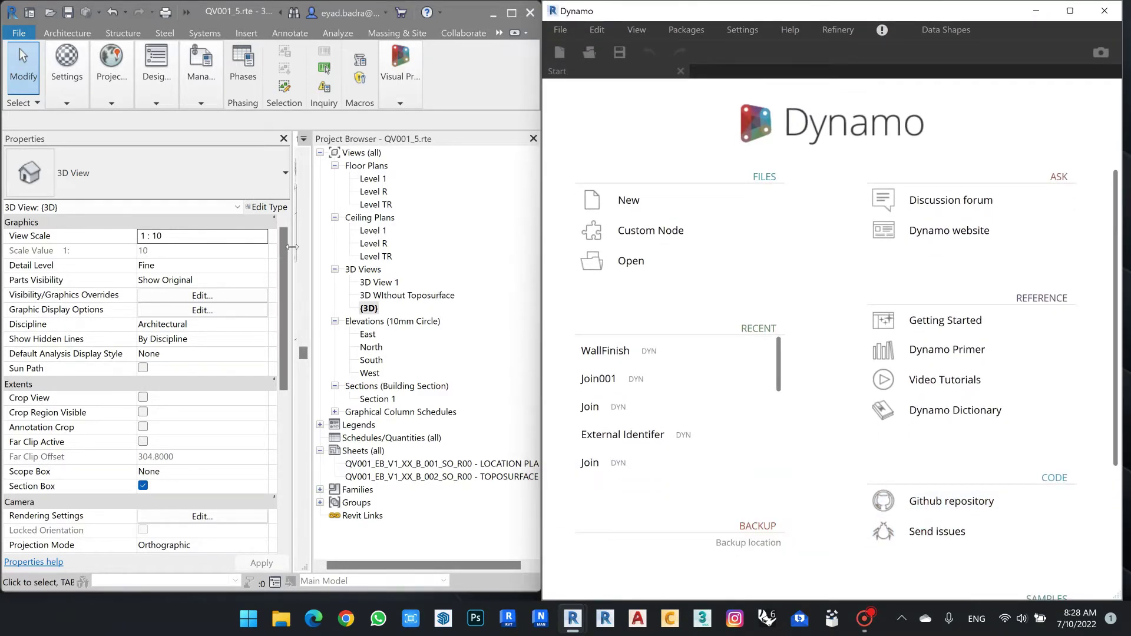
{"action": "left_click_drag", "start_coordinate": [291, 248], "coordinate": [163, 252]}
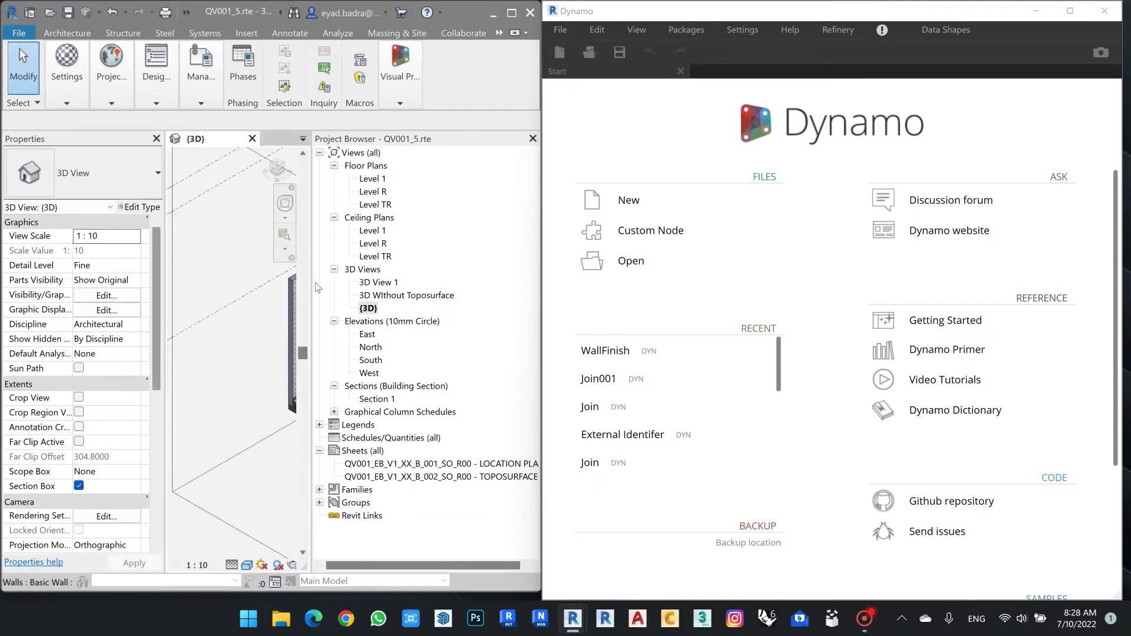
{"action": "left_click_drag", "start_coordinate": [312, 281], "coordinate": [467, 281]}
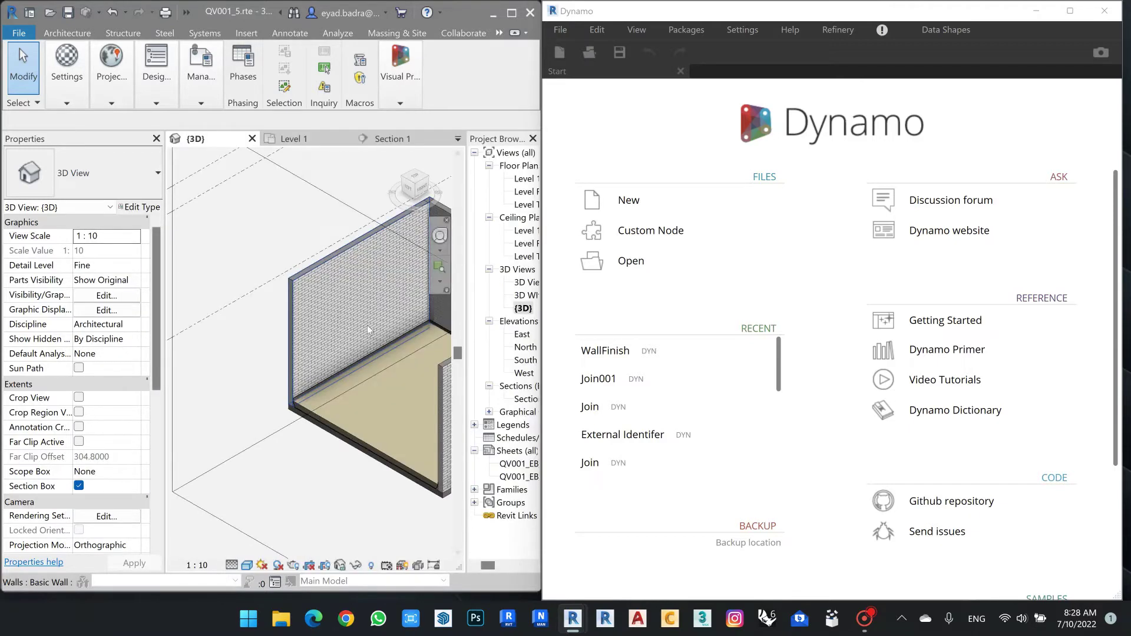
{"action": "left_click", "coordinate": [628, 200]}
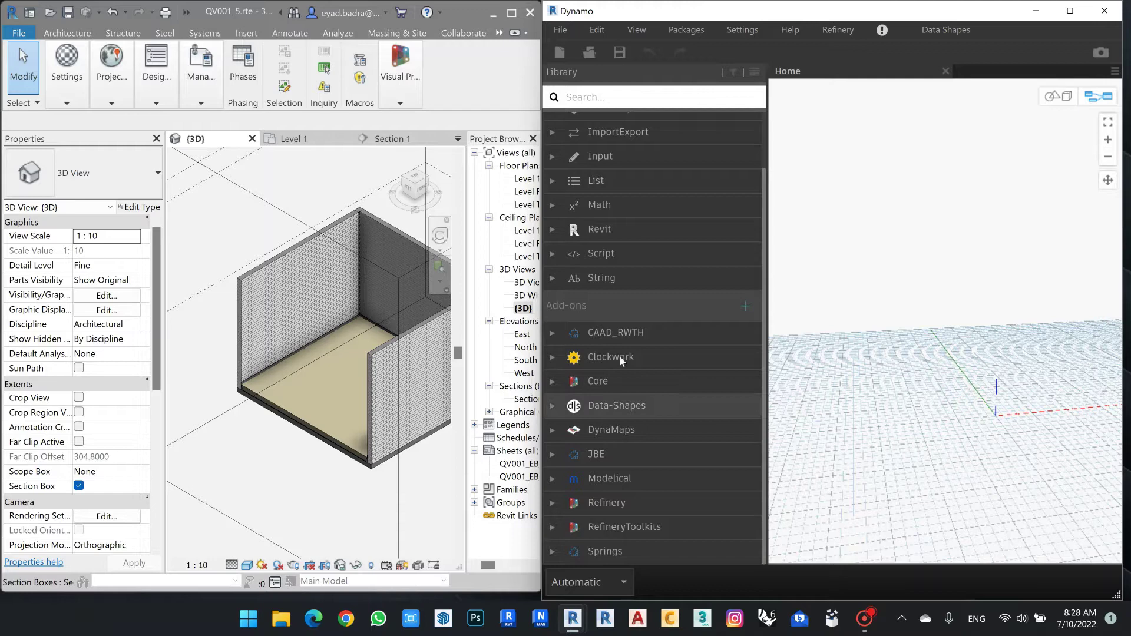
{"action": "left_click", "coordinate": [684, 31]}
{"action": "left_click", "coordinate": [626, 50]}
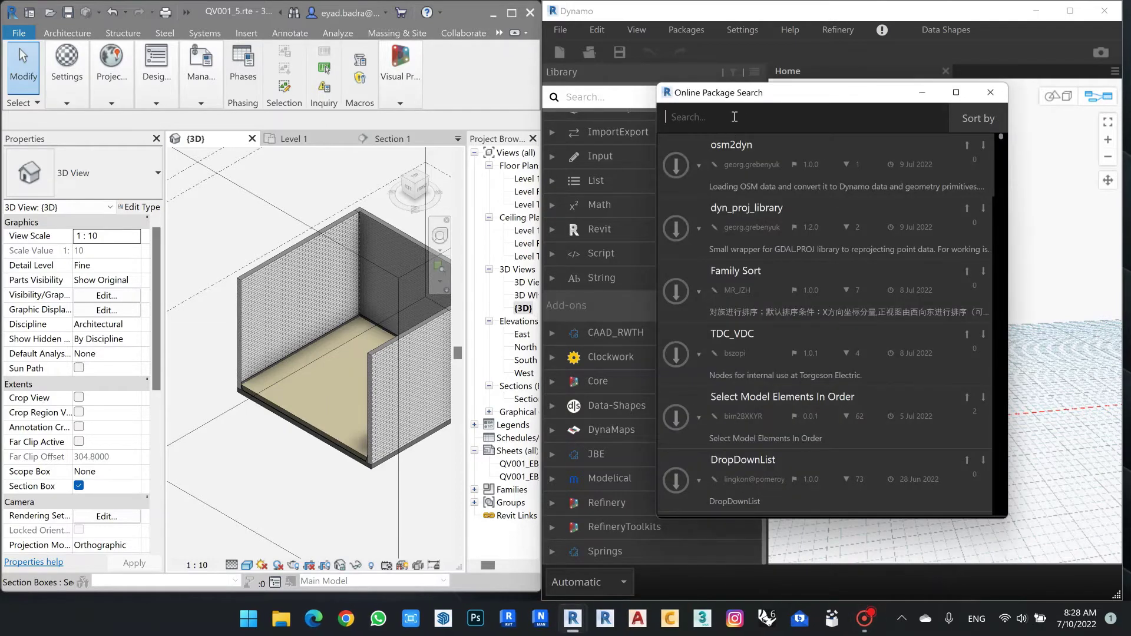
{"action": "type", "text": "clock"}
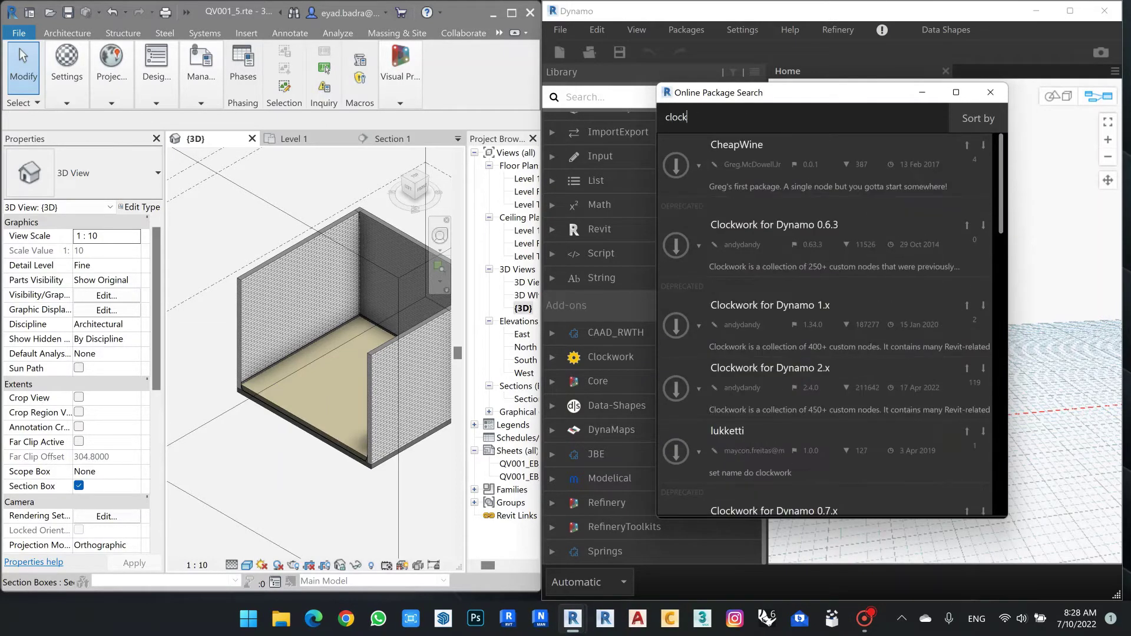
{"action": "type", "text": "work"}
Browse the Clockwork package's Revit Elements node groups in the library
{"action": "left_click", "coordinate": [989, 94]}
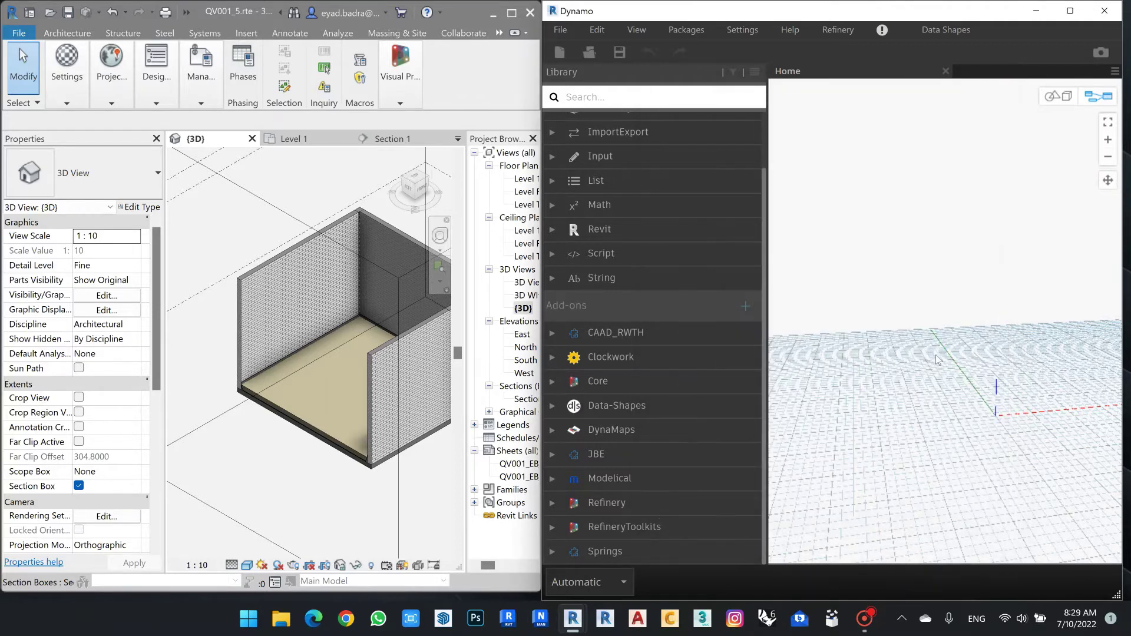
{"action": "left_click", "coordinate": [556, 359]}
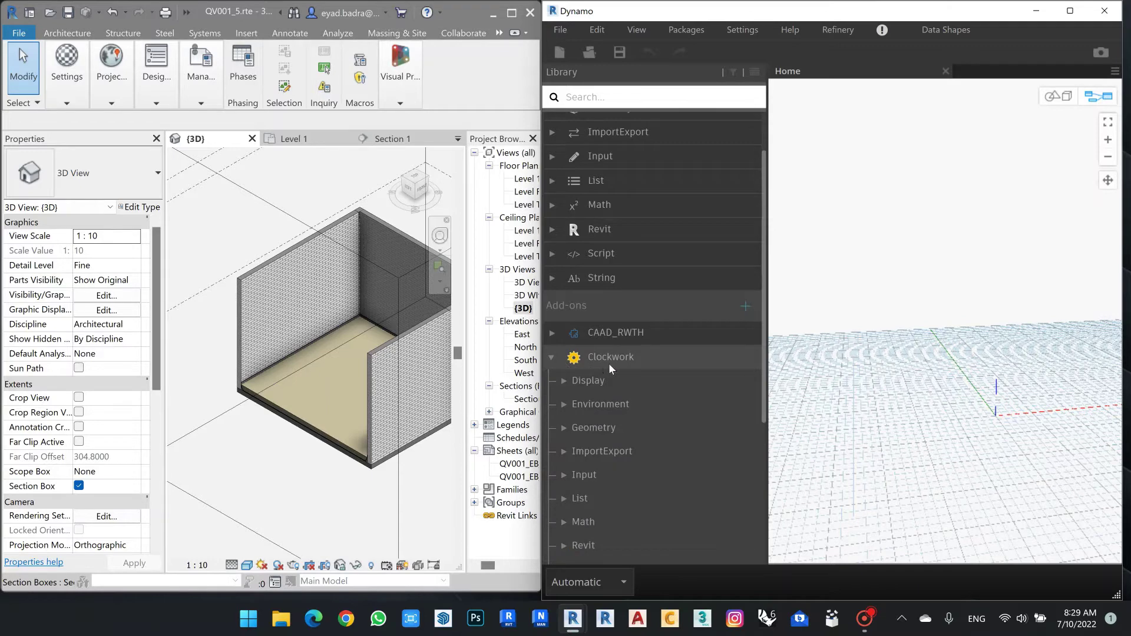
{"action": "scroll", "coordinate": [609, 363], "scroll_direction": "down", "scroll_amount": 1}
{"action": "left_click", "coordinate": [596, 469]}
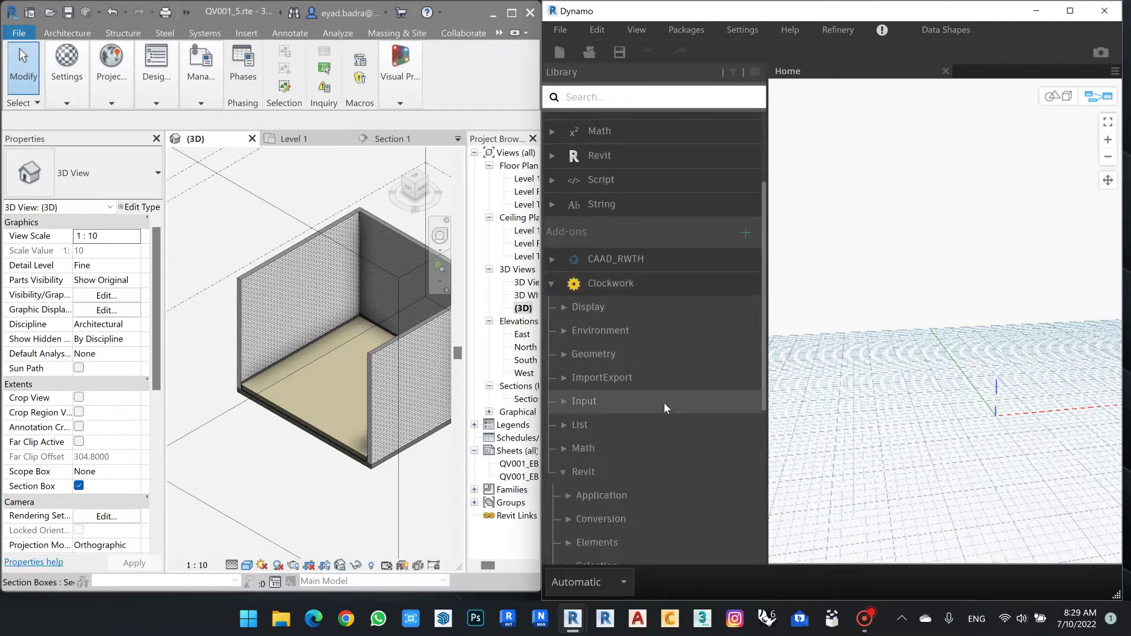
{"action": "scroll", "coordinate": [663, 404], "scroll_direction": "down", "scroll_amount": 3}
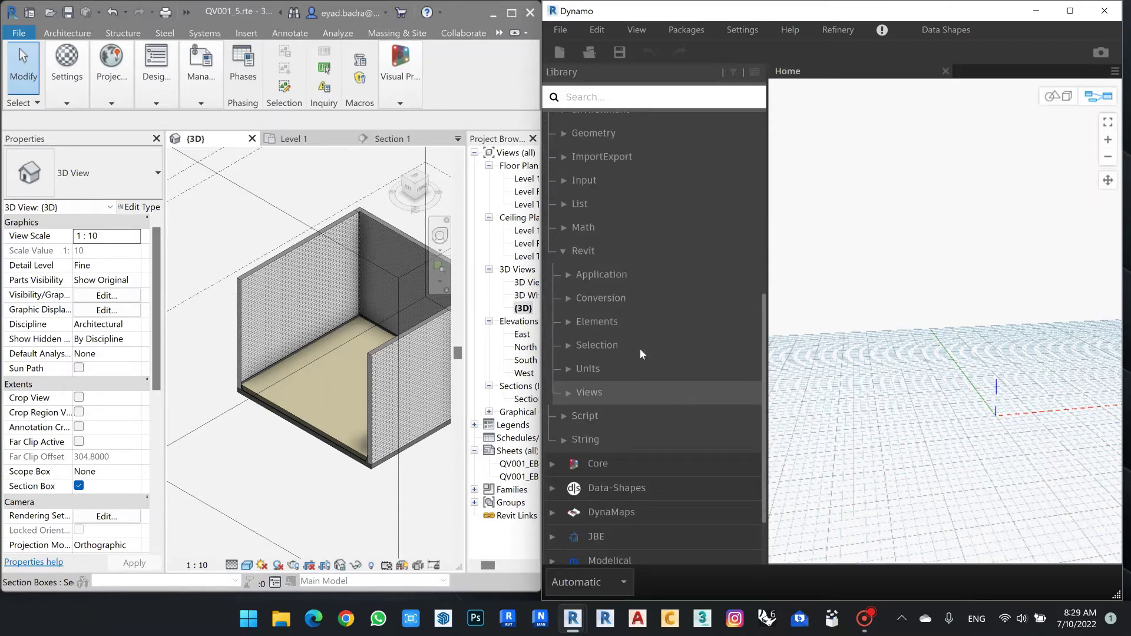
{"action": "left_click", "coordinate": [630, 323]}
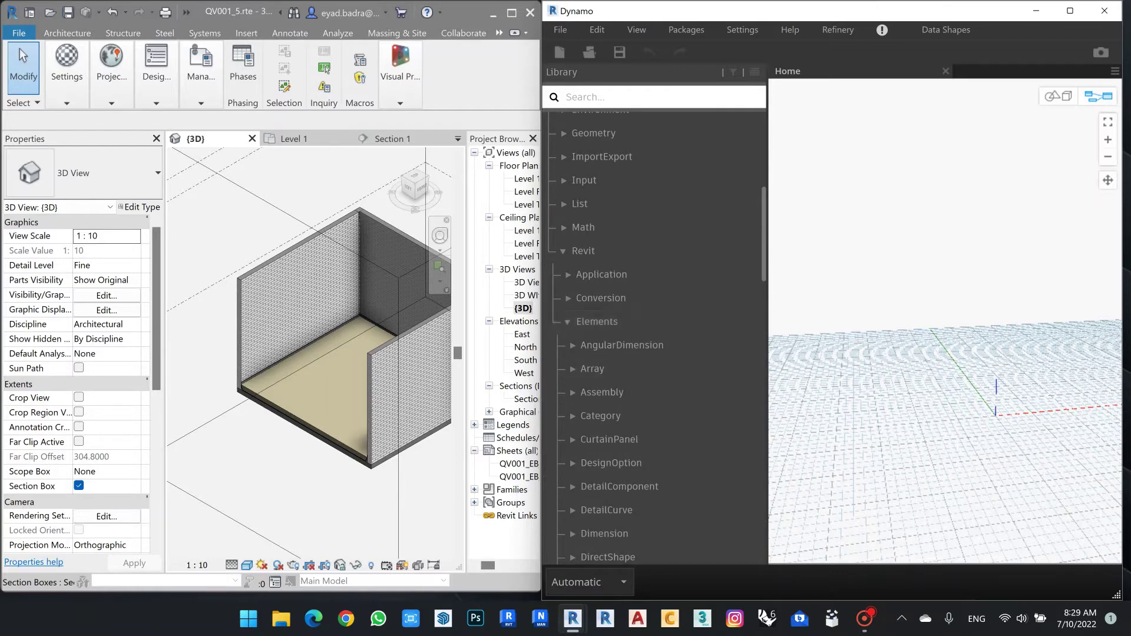
{"action": "scroll", "coordinate": [681, 279], "scroll_direction": "down", "scroll_amount": 3}
{"action": "scroll", "coordinate": [677, 315], "scroll_direction": "down", "scroll_amount": 1}
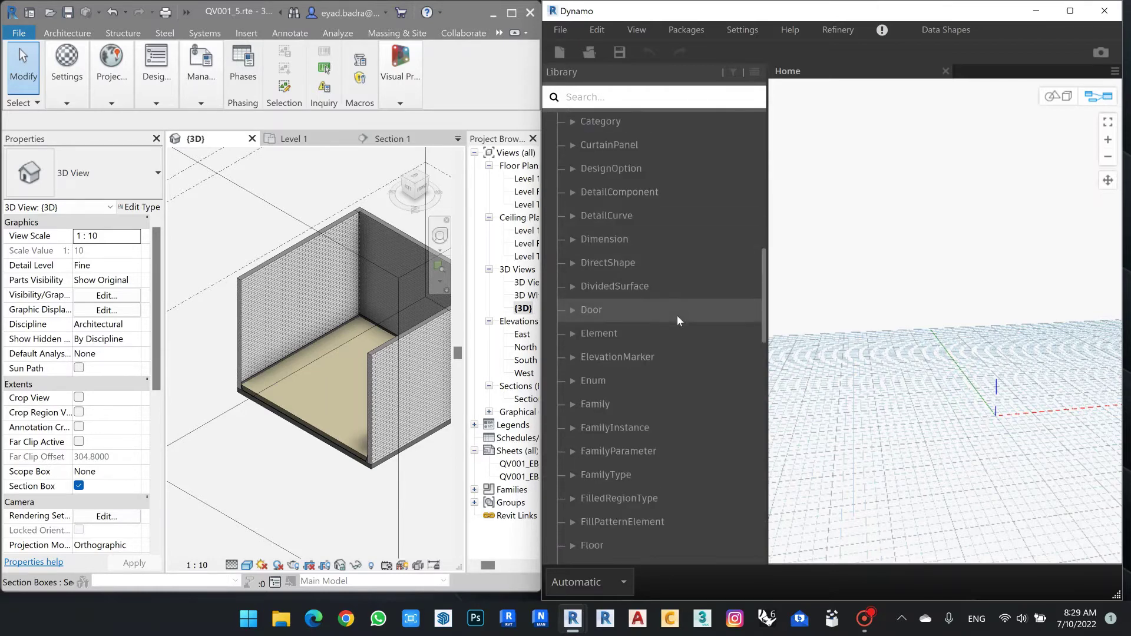
{"action": "scroll", "coordinate": [677, 316], "scroll_direction": "up", "scroll_amount": 4}
Search the library for 'join' and place Clockwork's Element.JoinGeometry node
{"action": "left_click", "coordinate": [623, 99]}
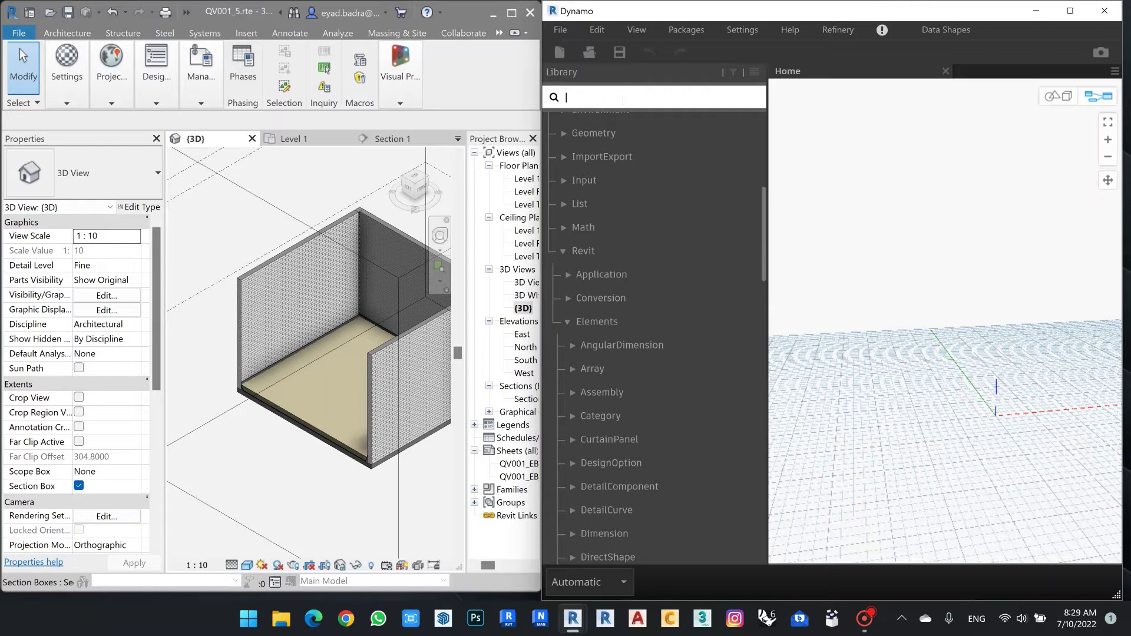
{"action": "type", "text": "join"}
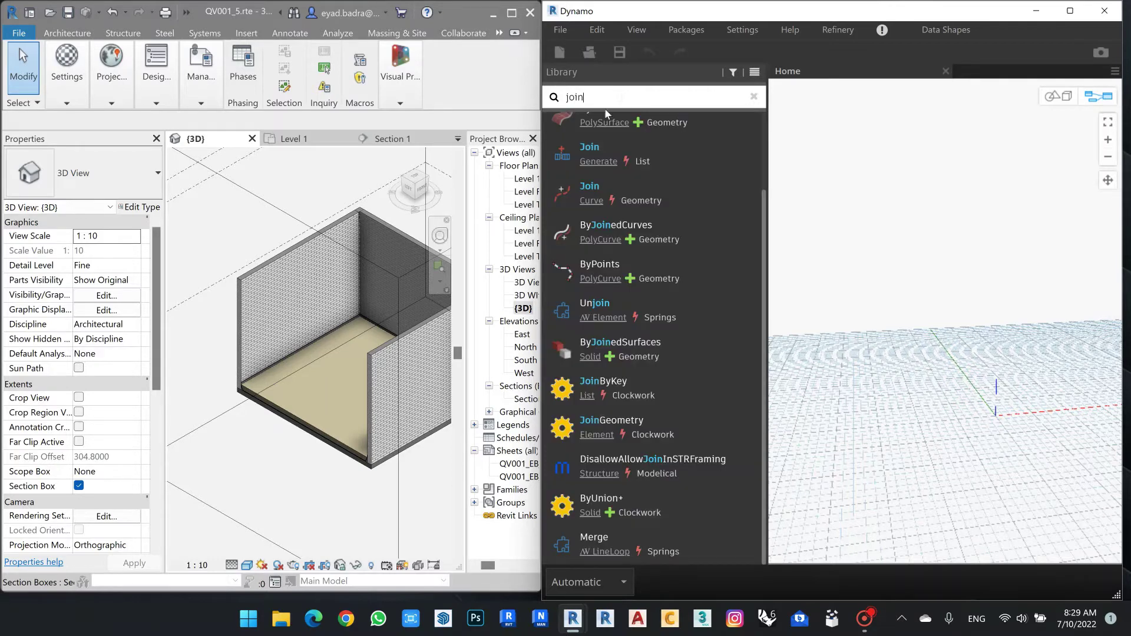
{"action": "left_click", "coordinate": [597, 434]}
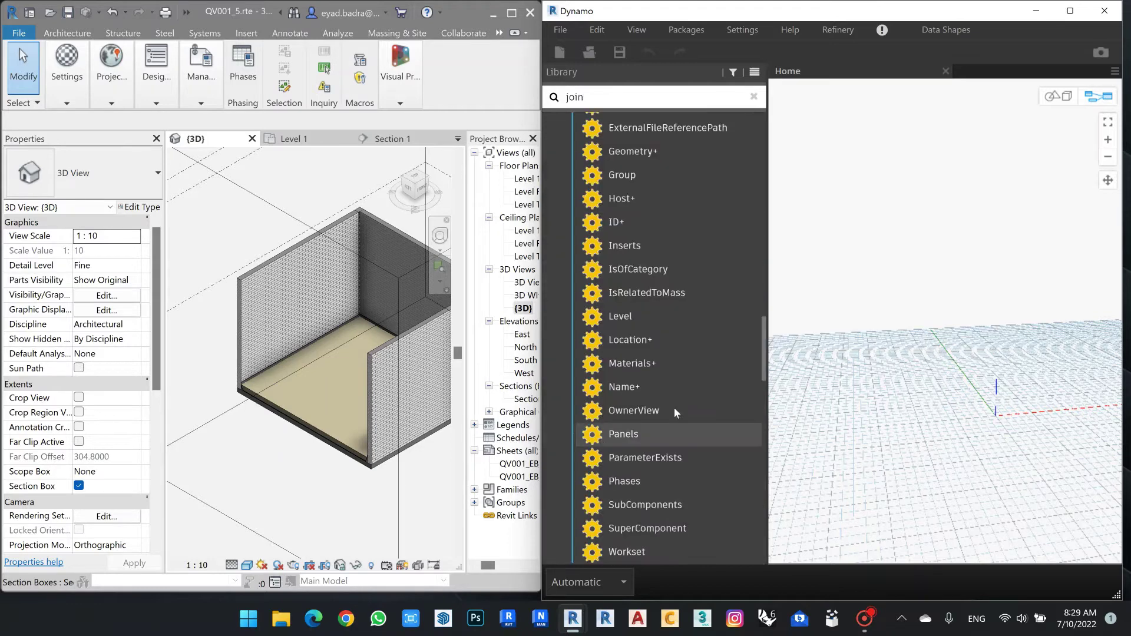
{"action": "scroll", "coordinate": [715, 360], "scroll_direction": "up", "scroll_amount": 5}
{"action": "scroll", "coordinate": [715, 361], "scroll_direction": "up", "scroll_amount": 5}
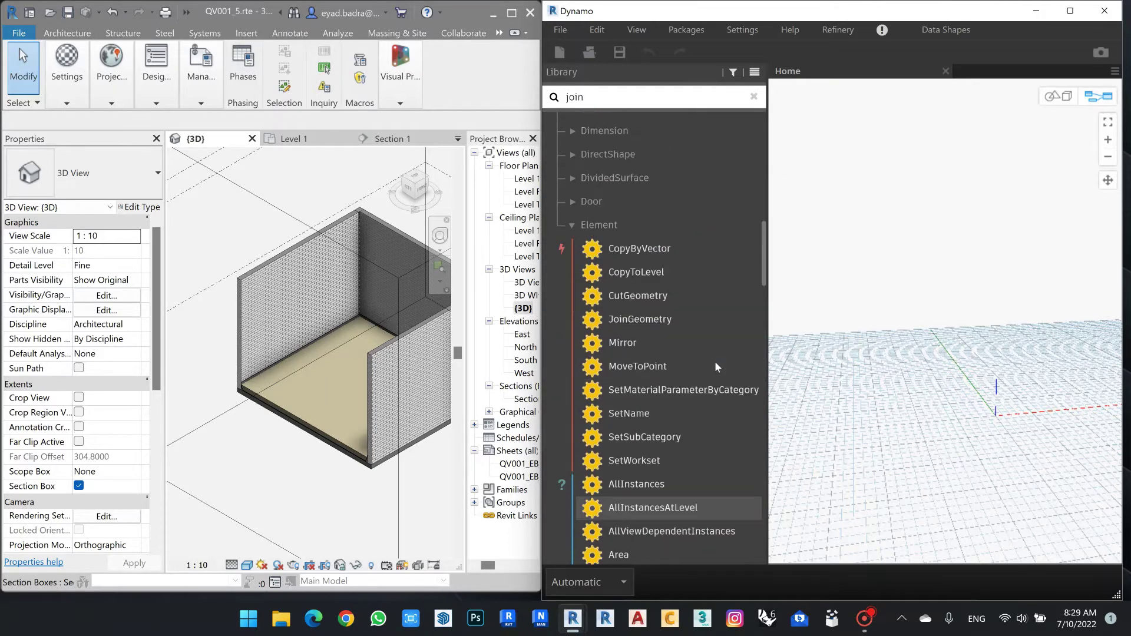
{"action": "scroll", "coordinate": [645, 265], "scroll_direction": "down", "scroll_amount": 3}
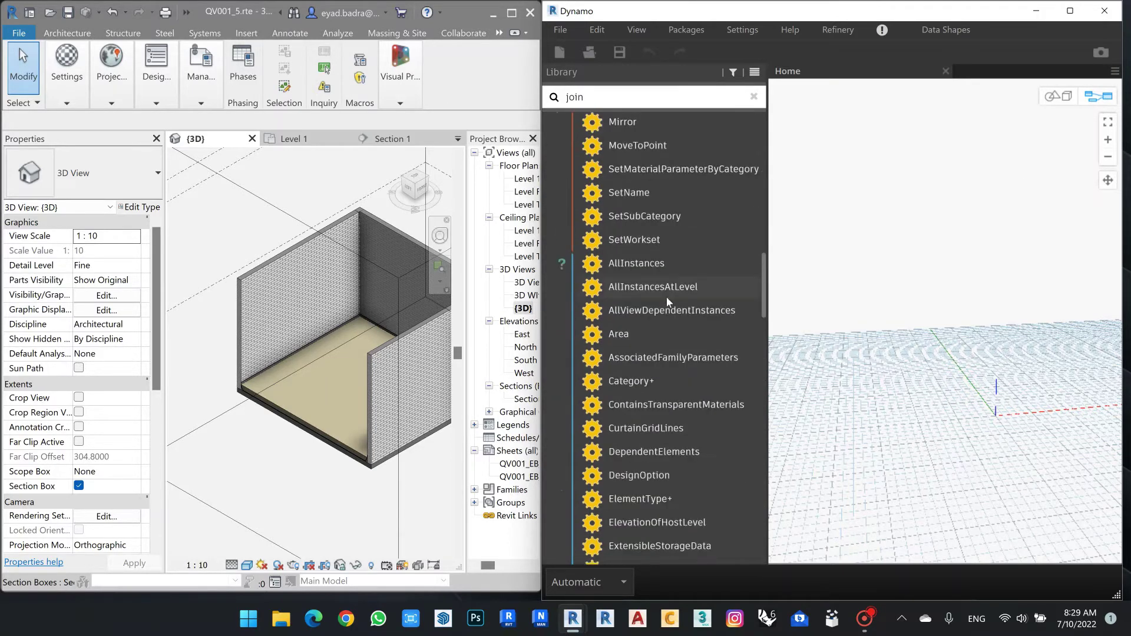
{"action": "scroll", "coordinate": [666, 297], "scroll_direction": "down", "scroll_amount": 5}
{"action": "scroll", "coordinate": [666, 298], "scroll_direction": "down", "scroll_amount": 5}
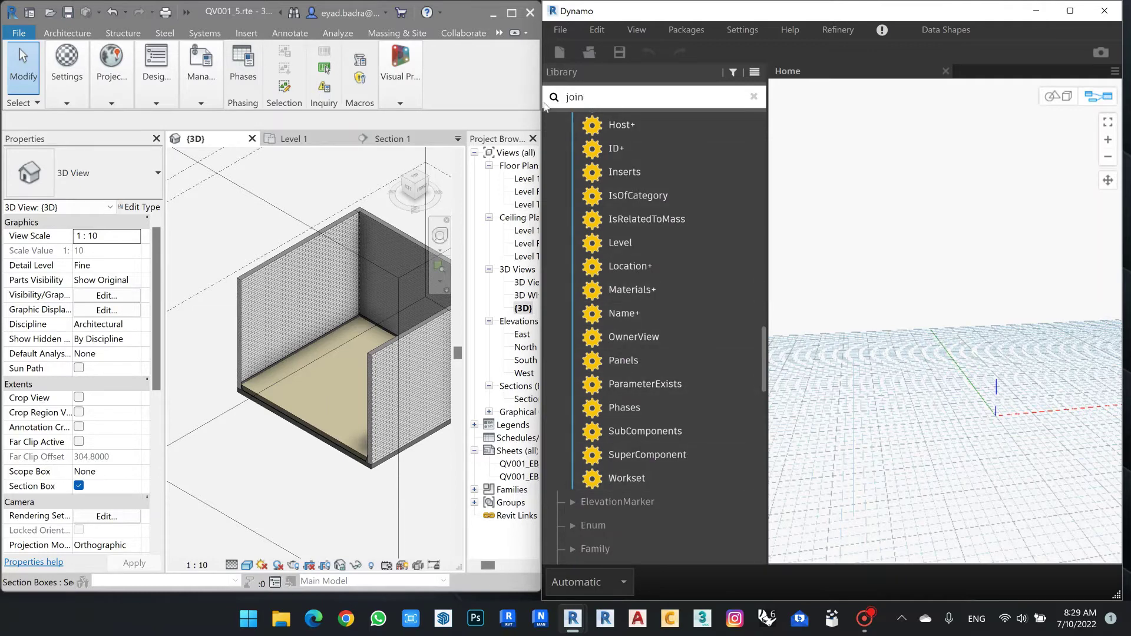
{"action": "double_click", "coordinate": [569, 100]}
{"action": "type", "text": "joi"}
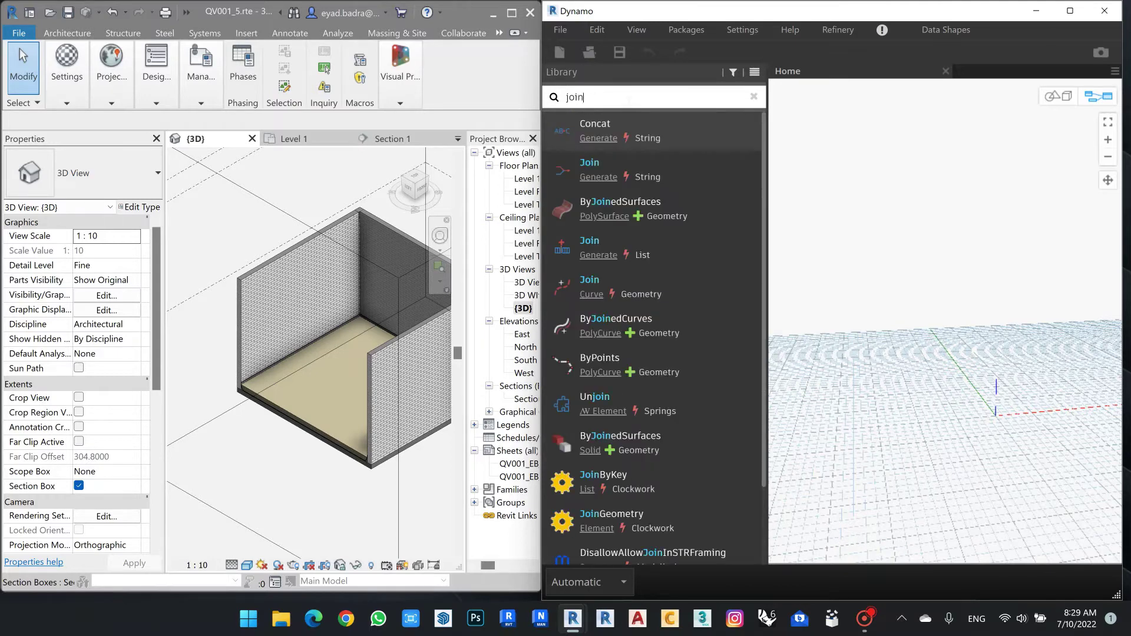
{"action": "mouse_move", "coordinate": [654, 520]}
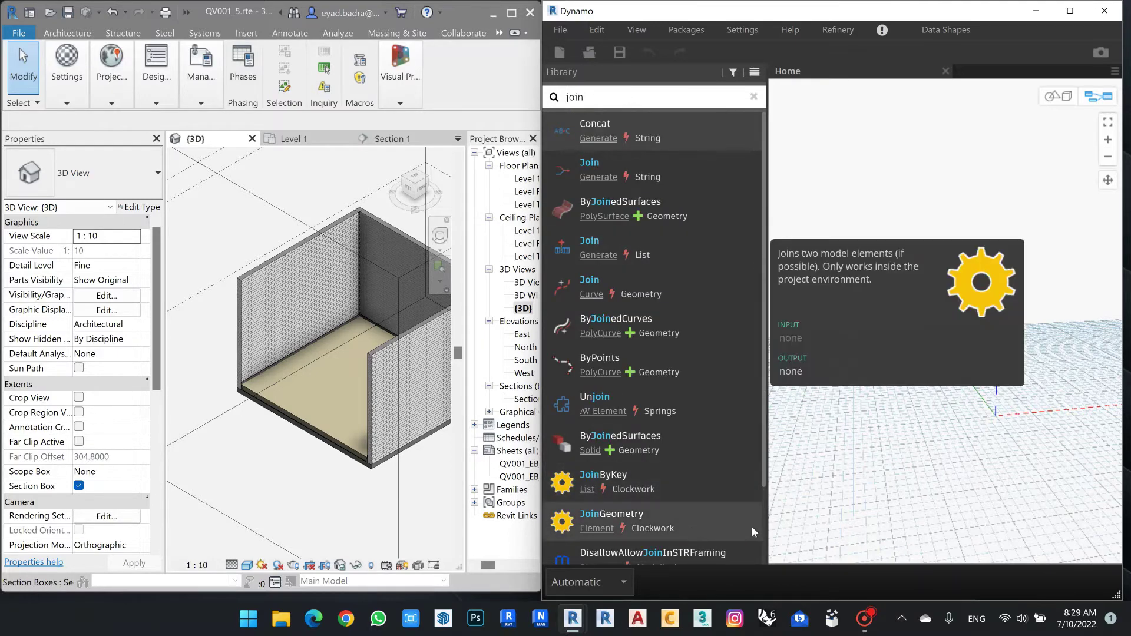
{"action": "left_click", "coordinate": [752, 526]}
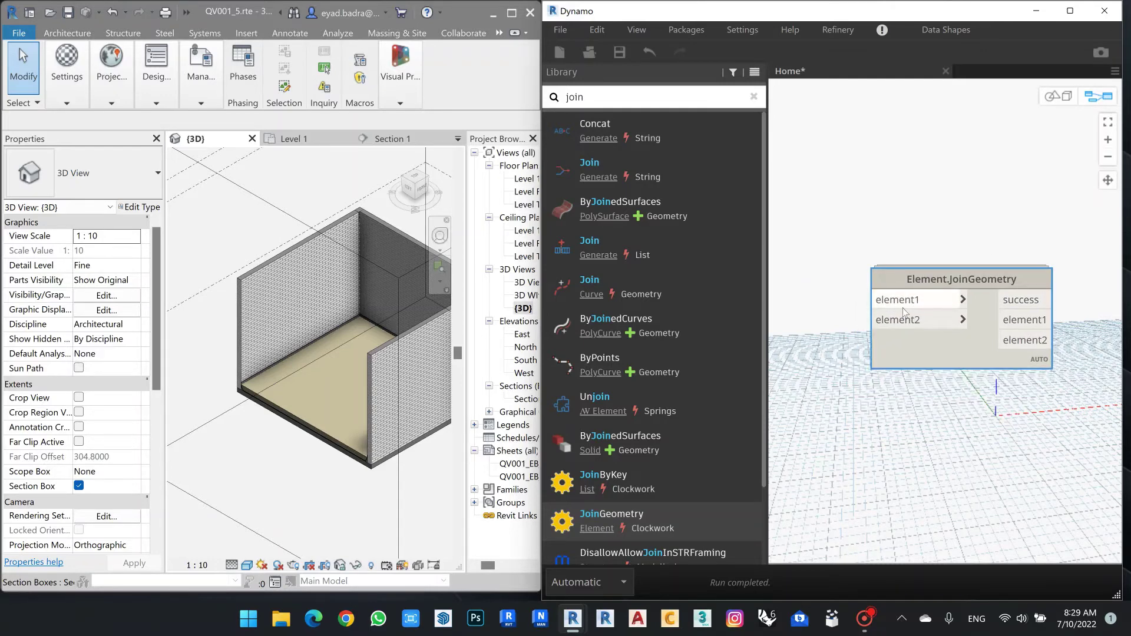
{"action": "mouse_move", "coordinate": [898, 319]}
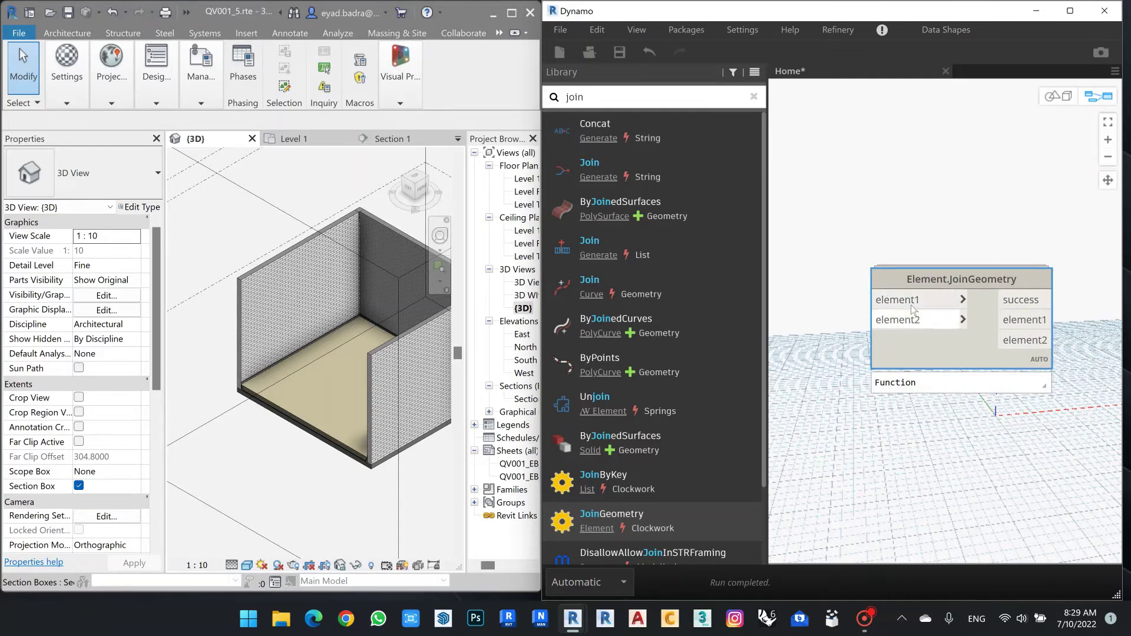
{"action": "scroll", "coordinate": [905, 297], "scroll_direction": "down", "scroll_amount": 2}
{"action": "scroll", "coordinate": [963, 274], "scroll_direction": "down", "scroll_amount": 2}
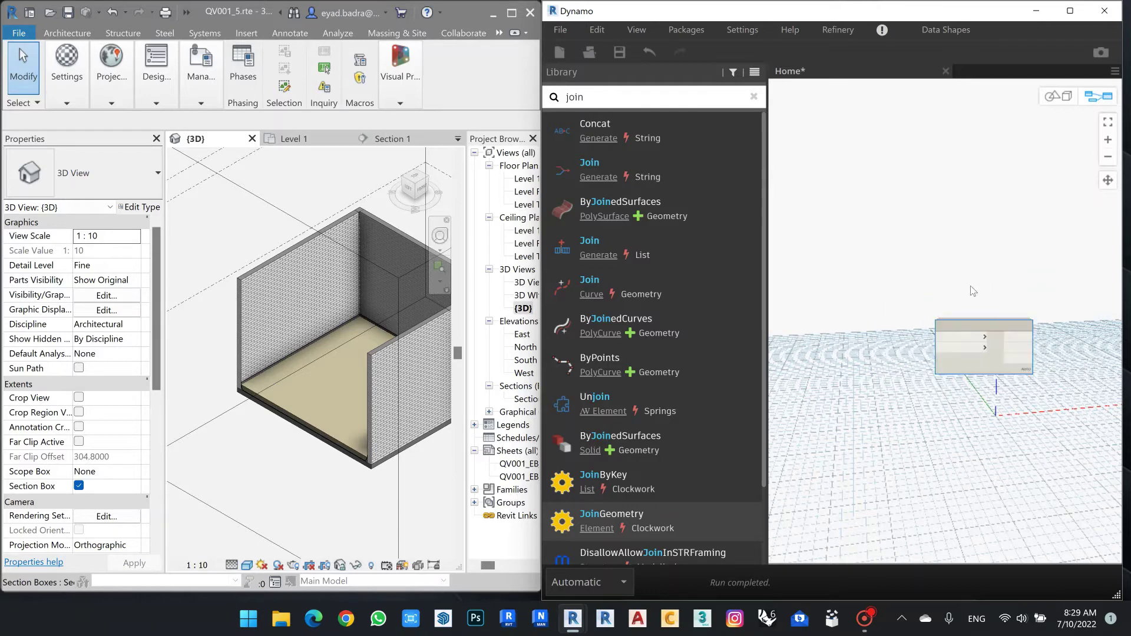
{"action": "scroll", "coordinate": [933, 332], "scroll_direction": "up", "scroll_amount": 1}
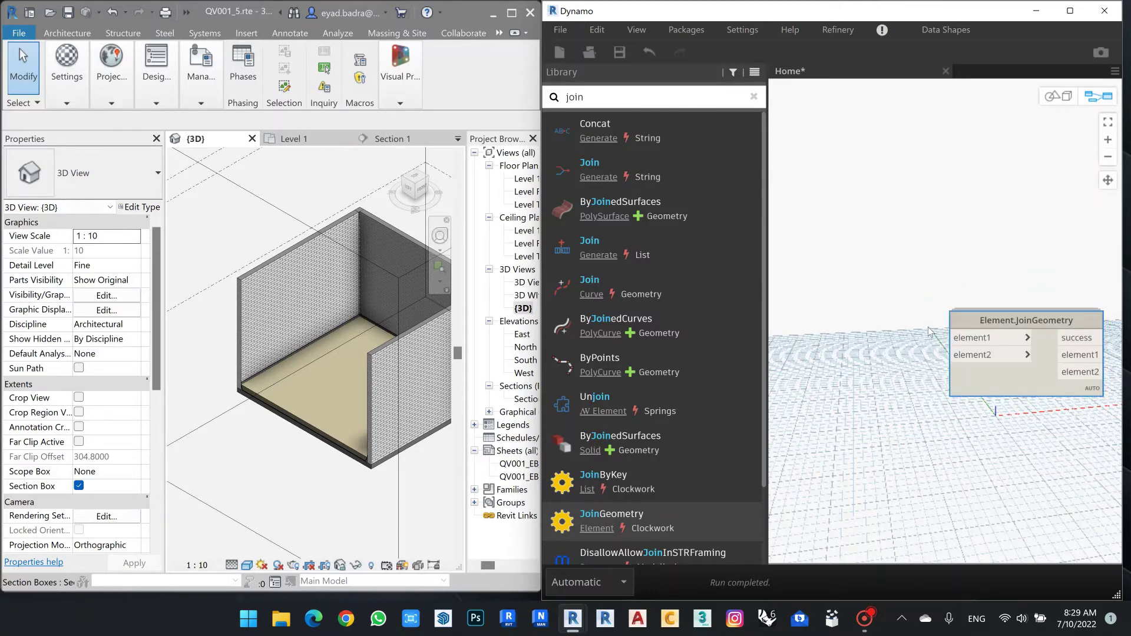
{"action": "scroll", "coordinate": [895, 297], "scroll_direction": "up", "scroll_amount": 1}
{"action": "scroll", "coordinate": [895, 297], "scroll_direction": "down", "scroll_amount": 1}
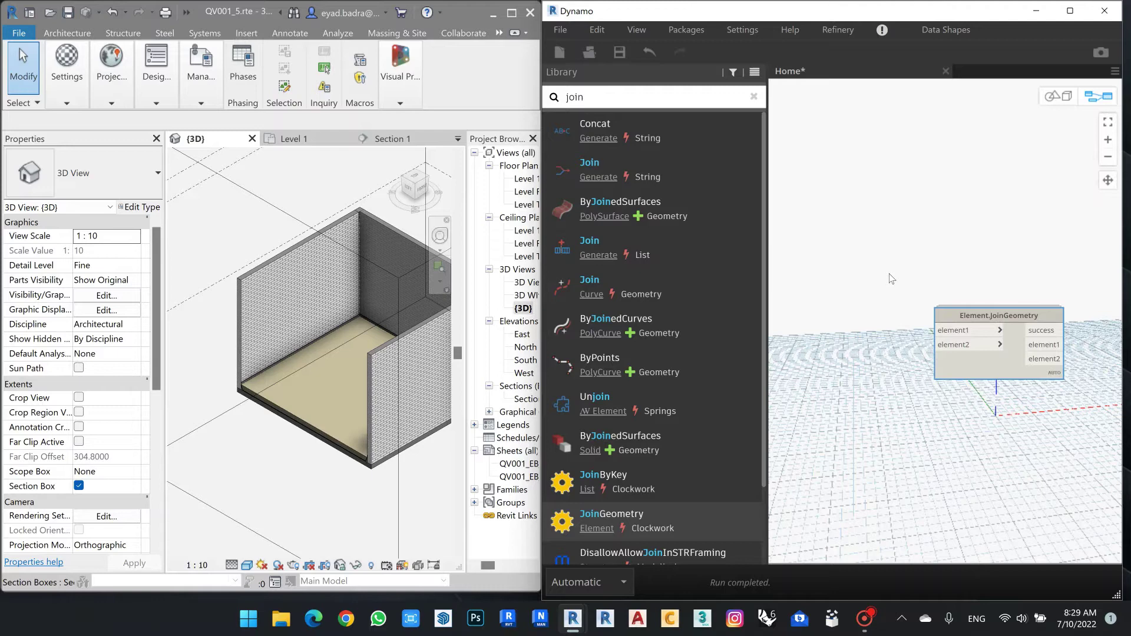
Clear the library search and list the Revit Selection nodes
{"action": "middle_click_drag", "start_coordinate": [889, 278], "coordinate": [894, 280]}
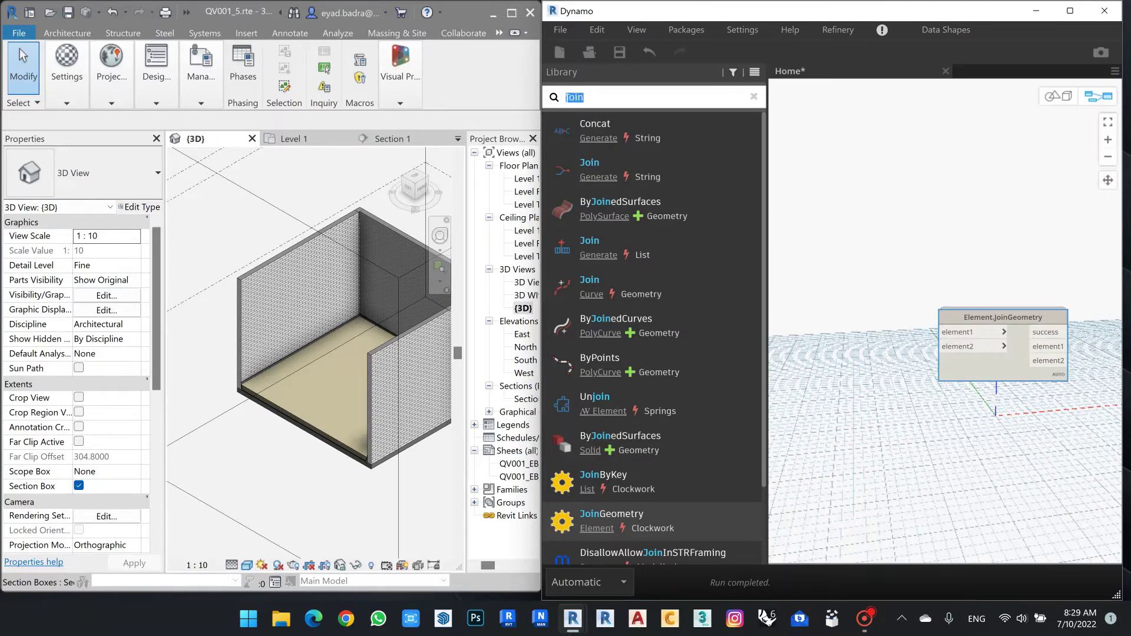
{"action": "key", "text": "BackSpace"}
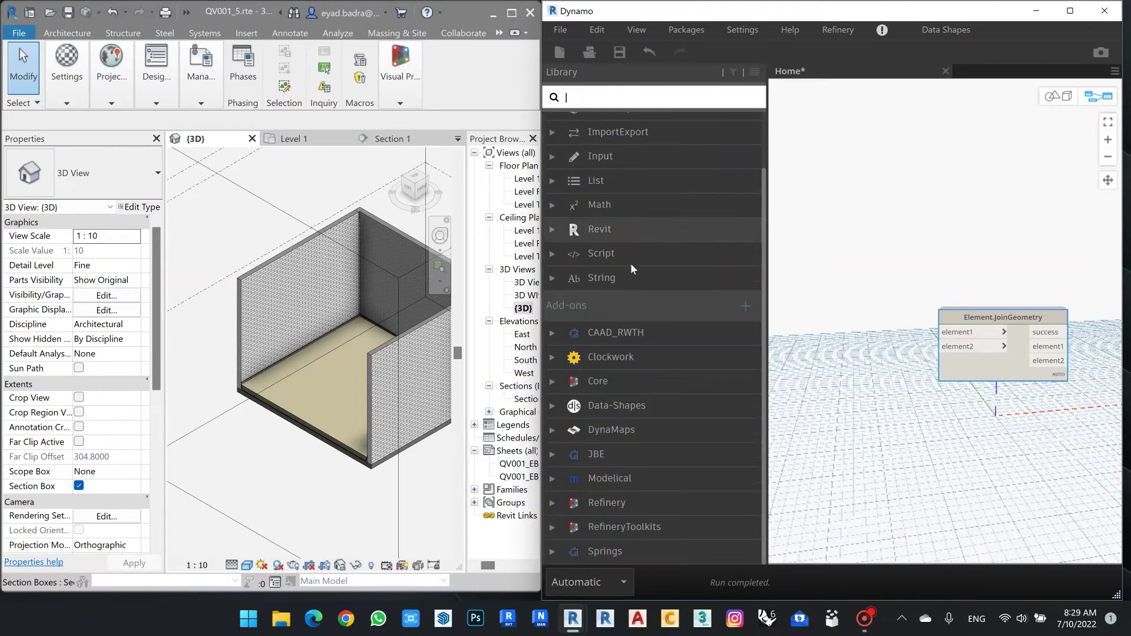
{"action": "left_click", "coordinate": [616, 229]}
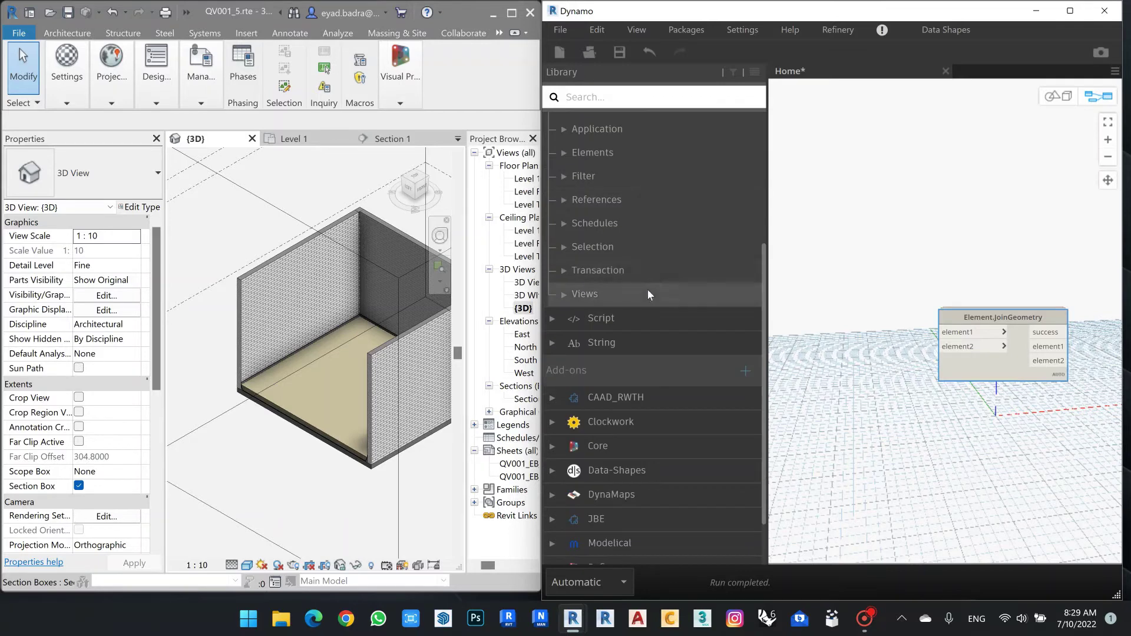
{"action": "scroll", "coordinate": [647, 289], "scroll_direction": "up", "scroll_amount": 3}
{"action": "left_click", "coordinate": [650, 389]}
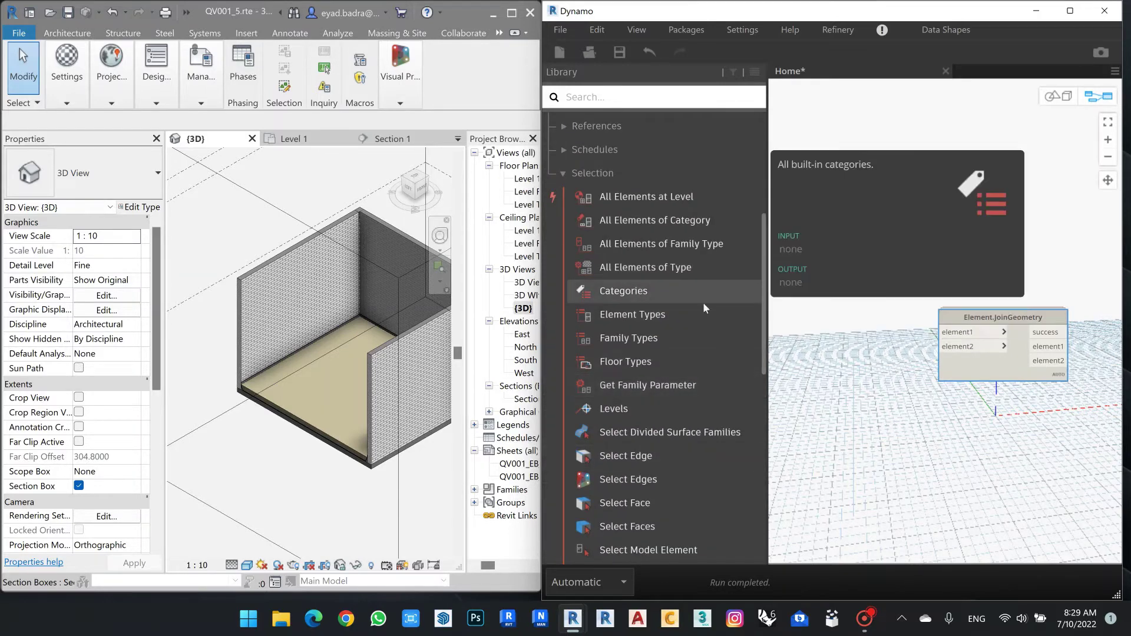
Add a Categories node set to Walls at the canvas upper left
{"action": "left_click", "coordinate": [623, 291]}
{"action": "left_click_drag", "start_coordinate": [941, 318], "coordinate": [836, 193]}
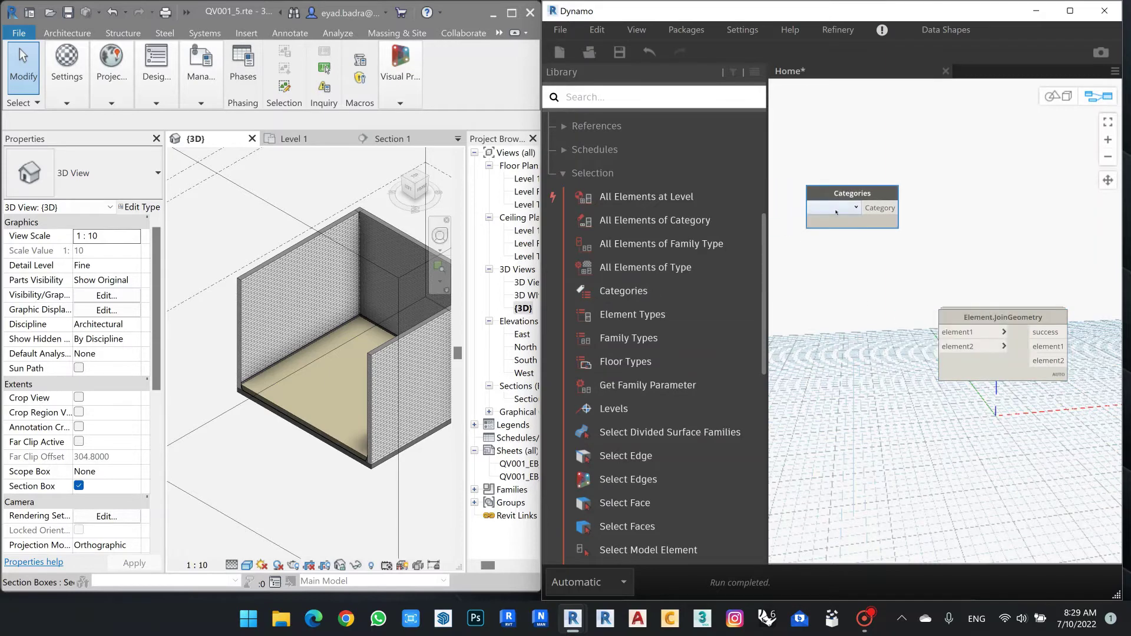
{"action": "left_click", "coordinate": [836, 211]}
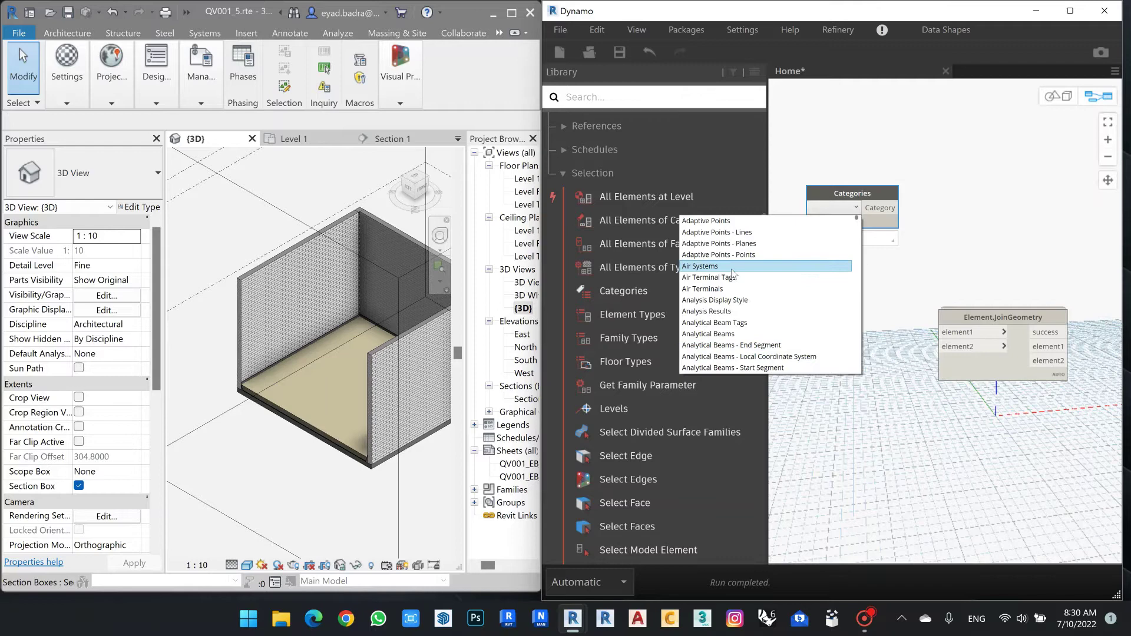
{"action": "type", "text": "w"}
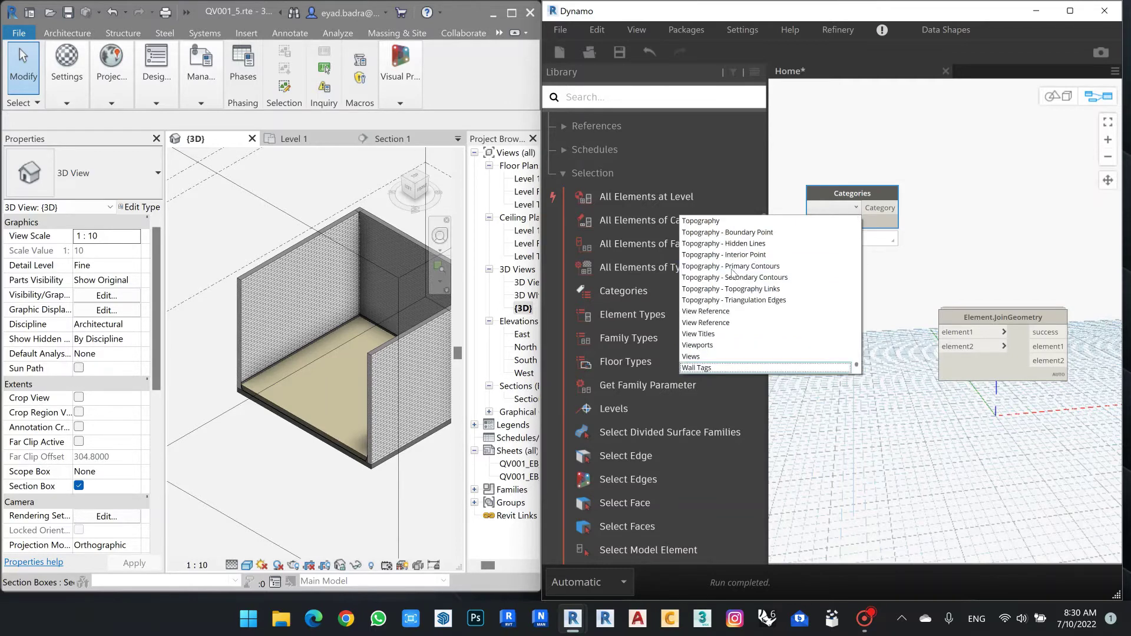
{"action": "key", "text": "Down"}
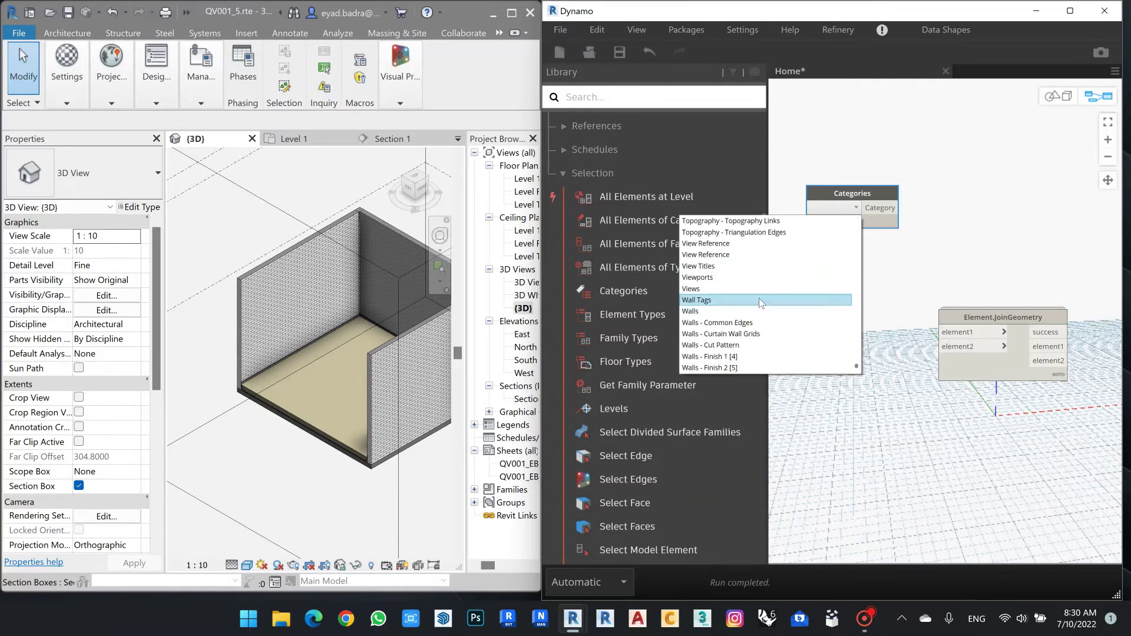
{"action": "key", "text": "Return"}
{"action": "left_click_drag", "start_coordinate": [851, 192], "coordinate": [844, 185]}
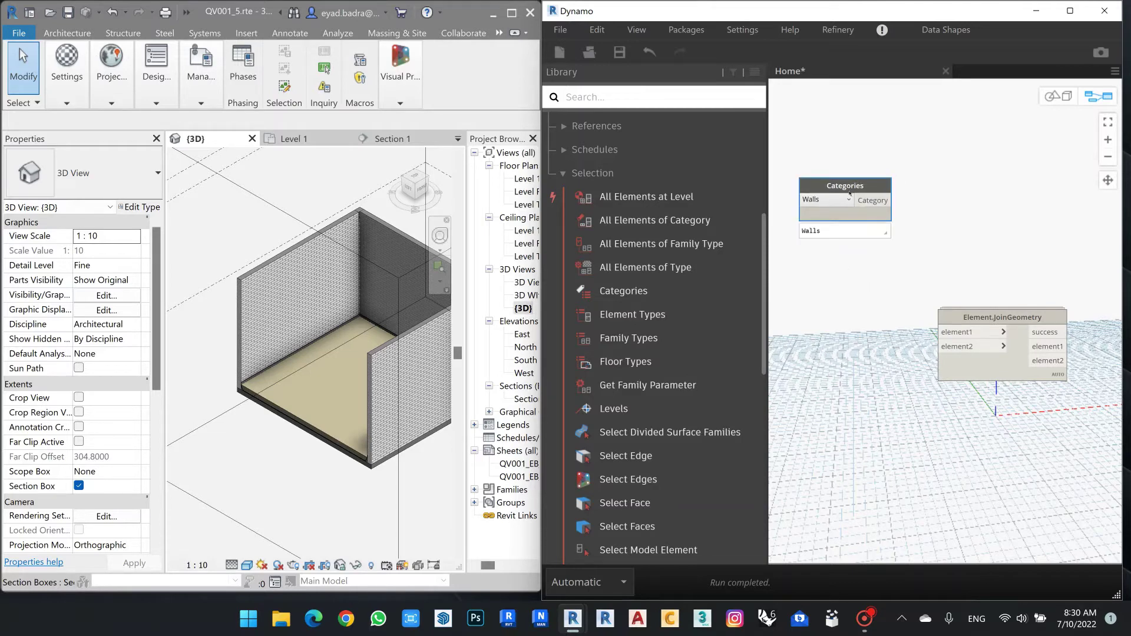
Duplicate the Categories node below it and set the copy to Structural Columns
{"action": "key", "text": "ctrl+c"}
{"action": "key", "text": "ctrl+v"}
{"action": "left_click_drag", "start_coordinate": [854, 305], "coordinate": [854, 337]}
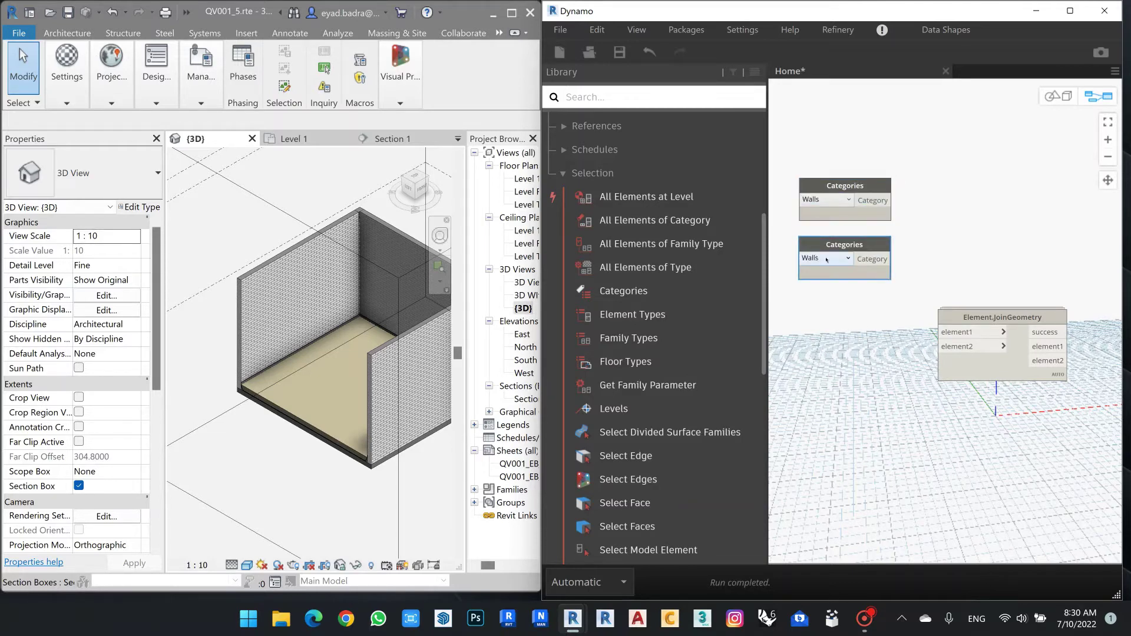
{"action": "left_click", "coordinate": [826, 259]}
{"action": "scroll", "coordinate": [826, 260], "scroll_direction": "up", "scroll_amount": 5}
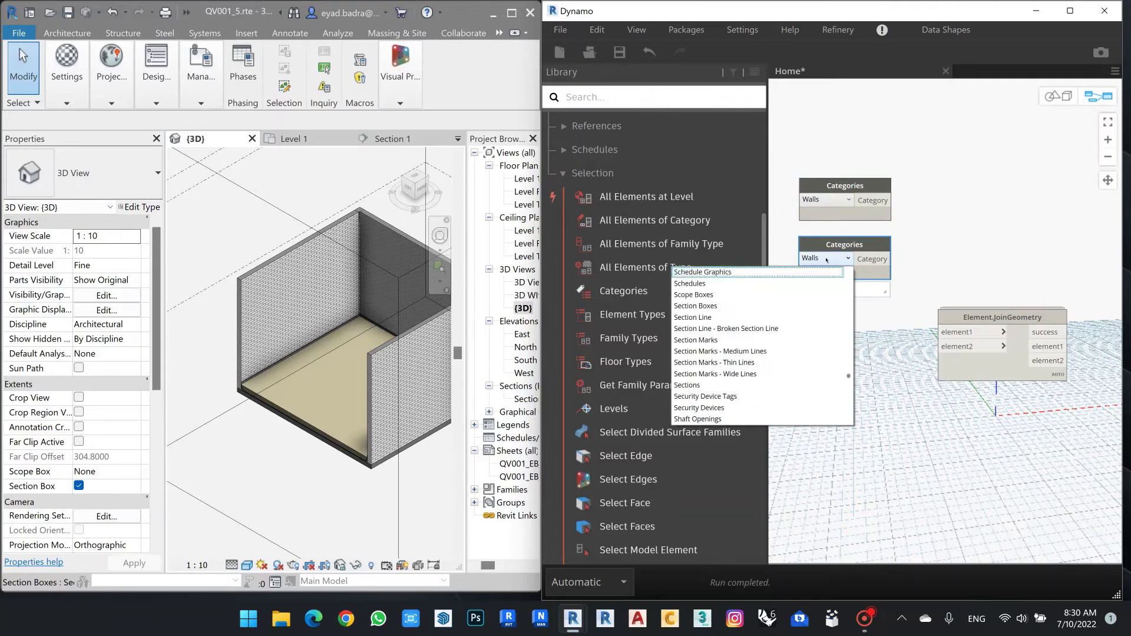
{"action": "scroll", "coordinate": [825, 260], "scroll_direction": "up", "scroll_amount": 5}
{"action": "scroll", "coordinate": [744, 334], "scroll_direction": "down", "scroll_amount": 2}
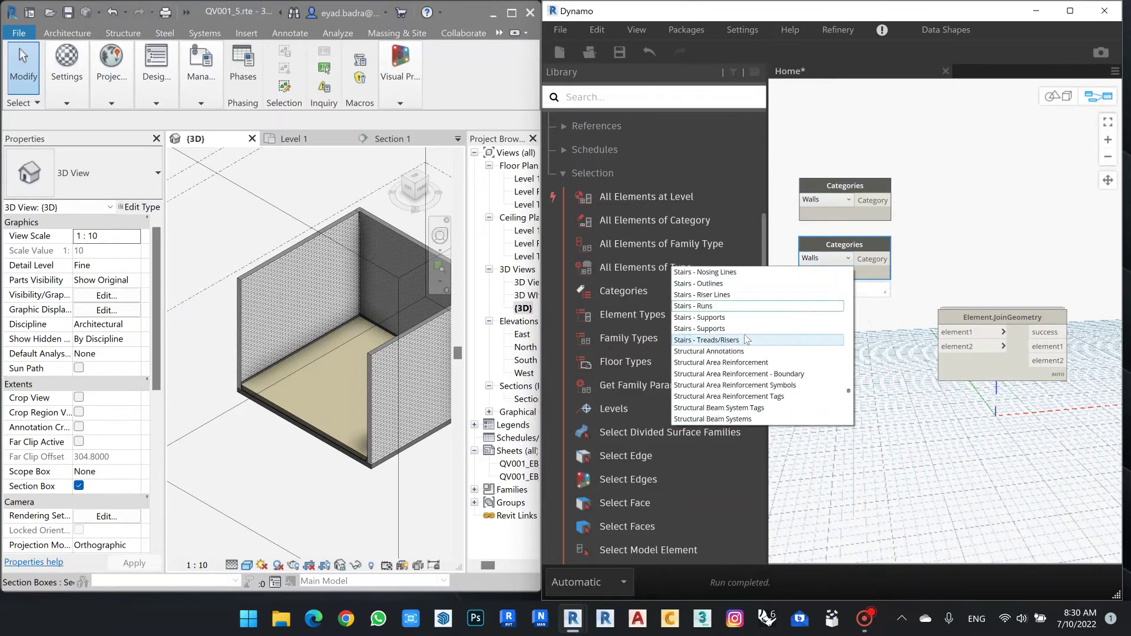
{"action": "scroll", "coordinate": [744, 334], "scroll_direction": "down", "scroll_amount": 1}
{"action": "left_click", "coordinate": [738, 407]}
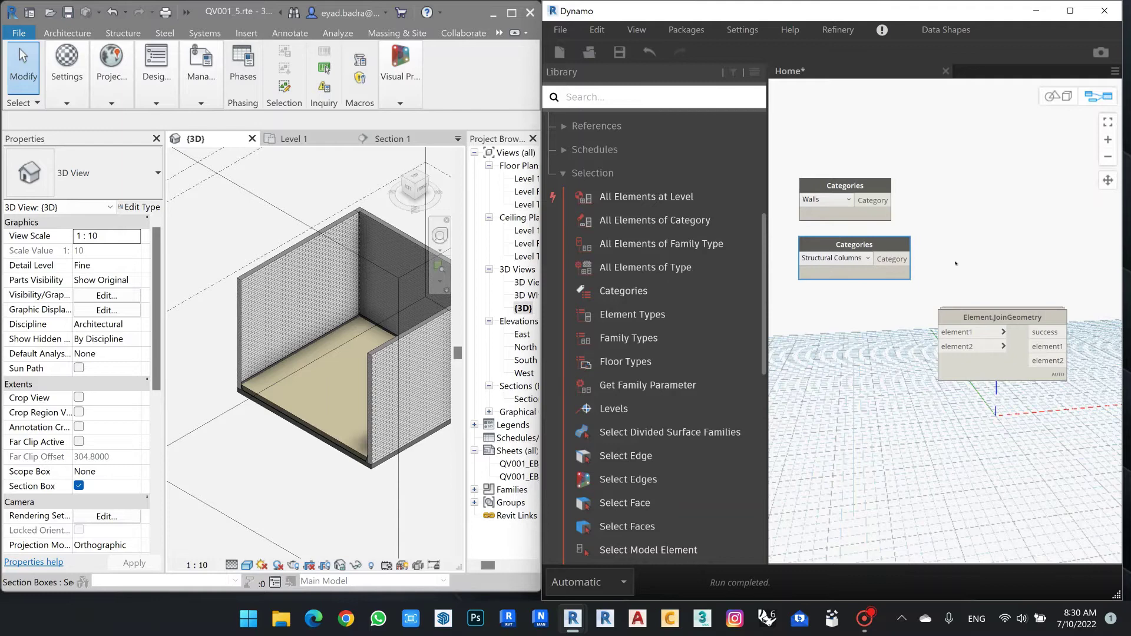
{"action": "left_click_drag", "start_coordinate": [971, 318], "coordinate": [1042, 320]}
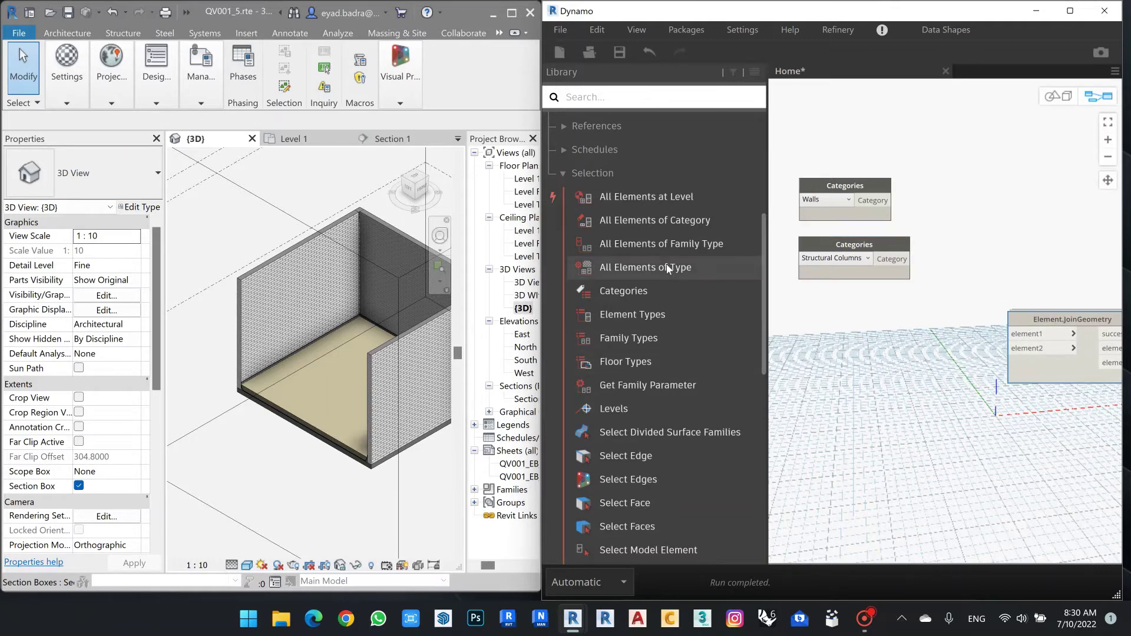
Add an All Elements of Category node fed by the Walls category
{"action": "left_click", "coordinate": [668, 219]}
{"action": "left_click_drag", "start_coordinate": [998, 340], "coordinate": [984, 189]}
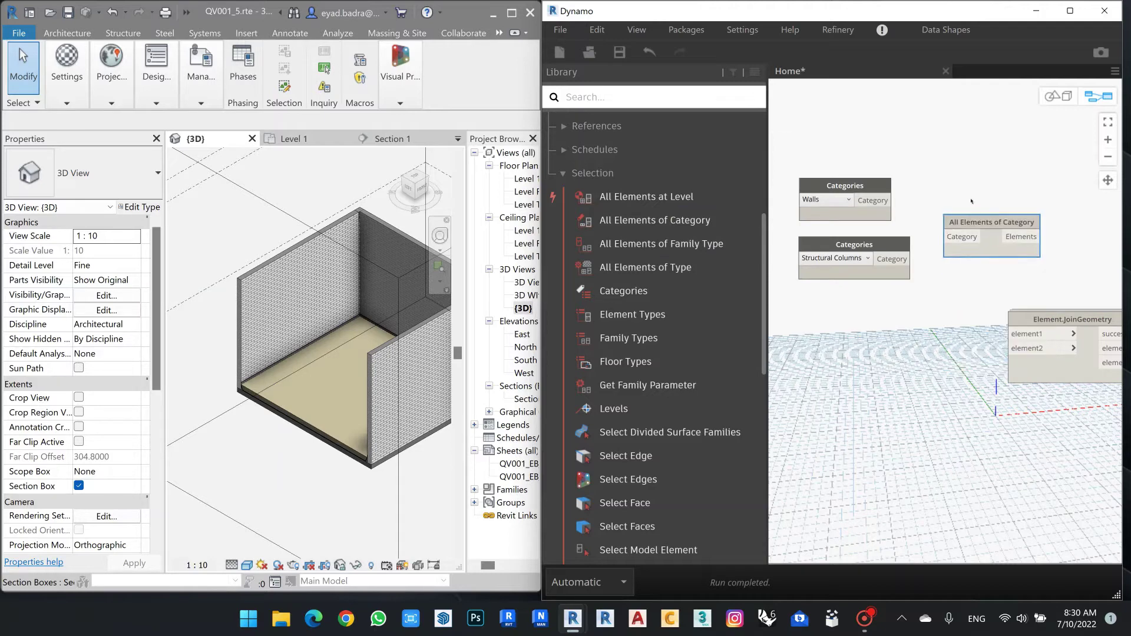
{"action": "mouse_move", "coordinate": [873, 200]}
{"action": "left_mouse_down"}
{"action": "mouse_move", "coordinate": [958, 204]}
{"action": "mouse_move", "coordinate": [962, 189]}
{"action": "left_mouse_up"}
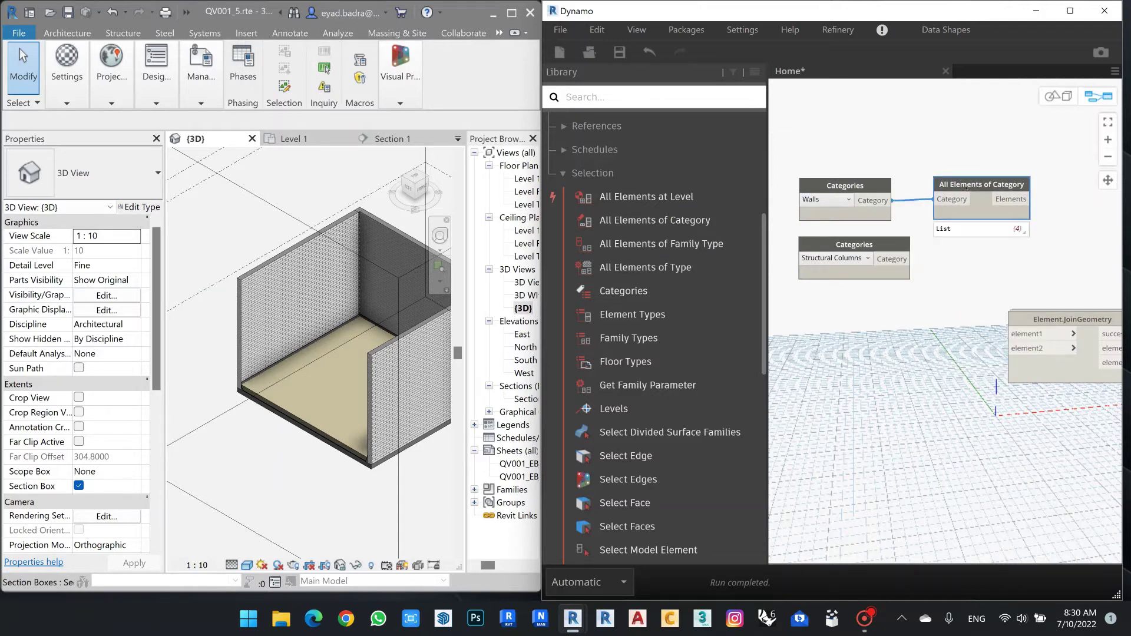
Duplicate it and feed the copy from the Structural Columns category
{"action": "key", "text": "ctrl+c"}
{"action": "key", "text": "ctrl+v"}
{"action": "left_click_drag", "start_coordinate": [973, 273], "coordinate": [950, 253]}
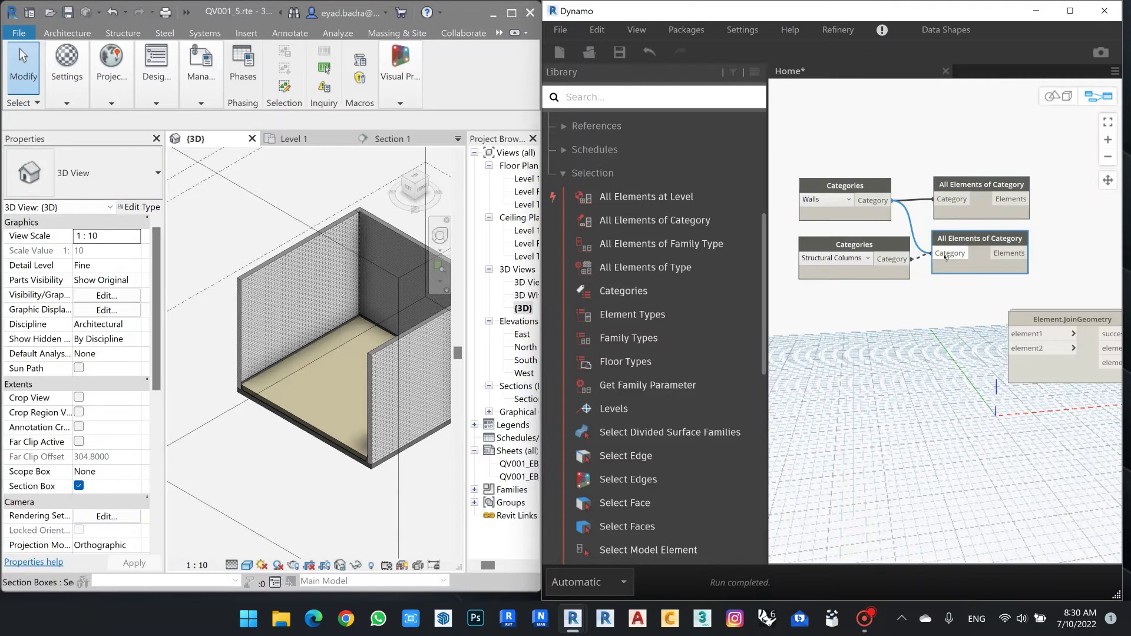
{"action": "scroll", "coordinate": [919, 170], "scroll_direction": "up", "scroll_amount": 4}
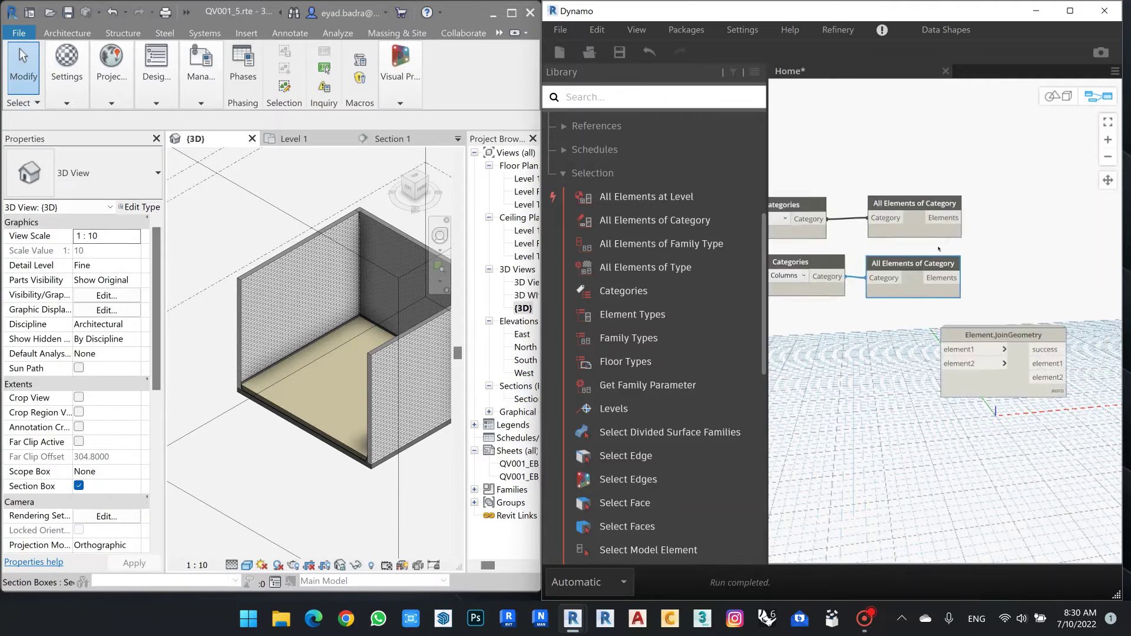
{"action": "left_click_drag", "start_coordinate": [919, 172], "coordinate": [925, 143]}
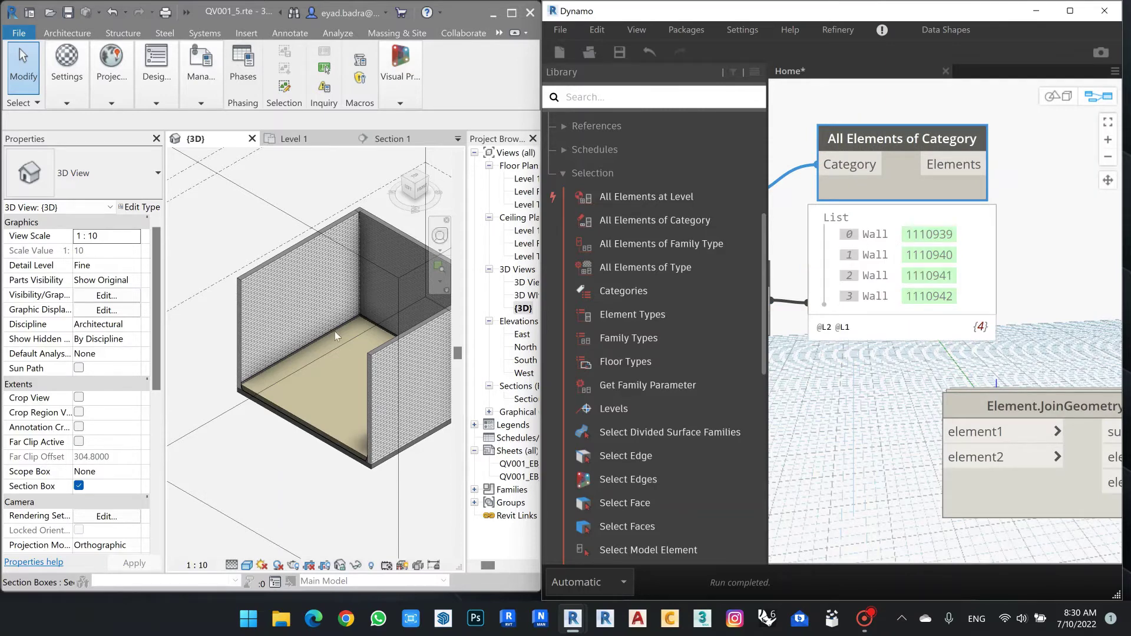
{"action": "scroll", "coordinate": [335, 331], "scroll_direction": "down", "scroll_amount": 3}
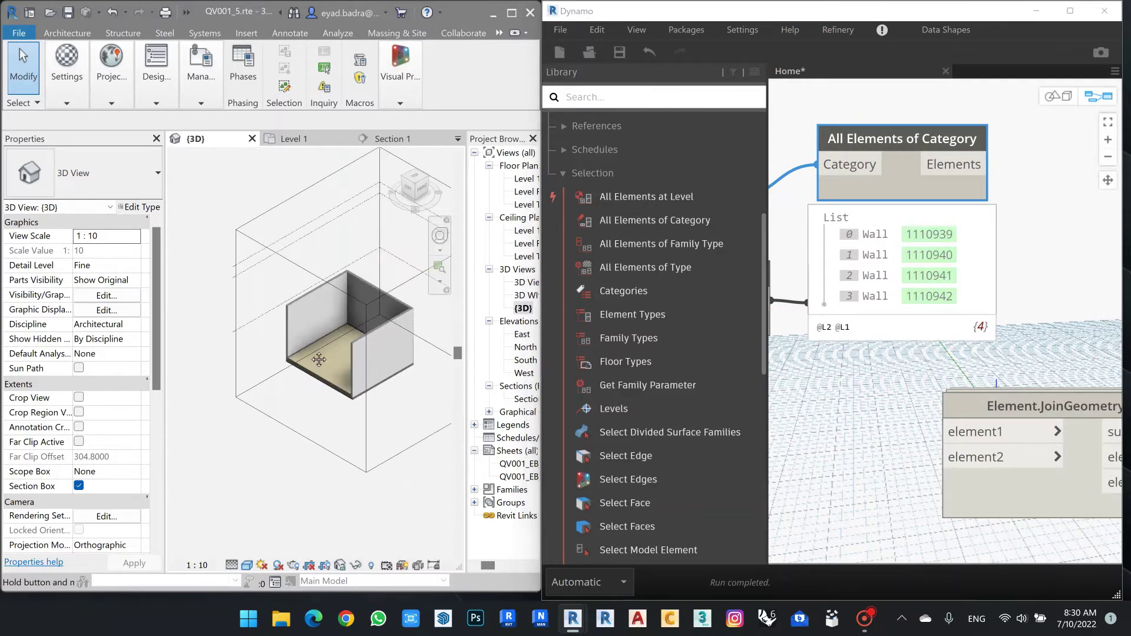
{"action": "left_click", "coordinate": [79, 486]}
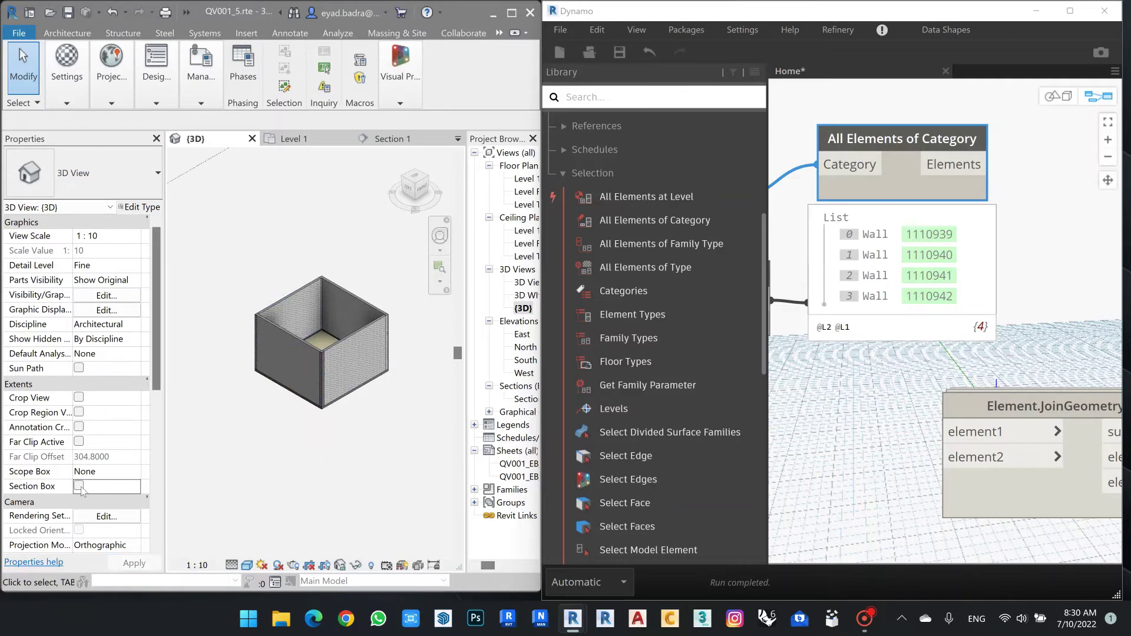
{"action": "scroll", "coordinate": [358, 439], "scroll_direction": "down", "scroll_amount": 3}
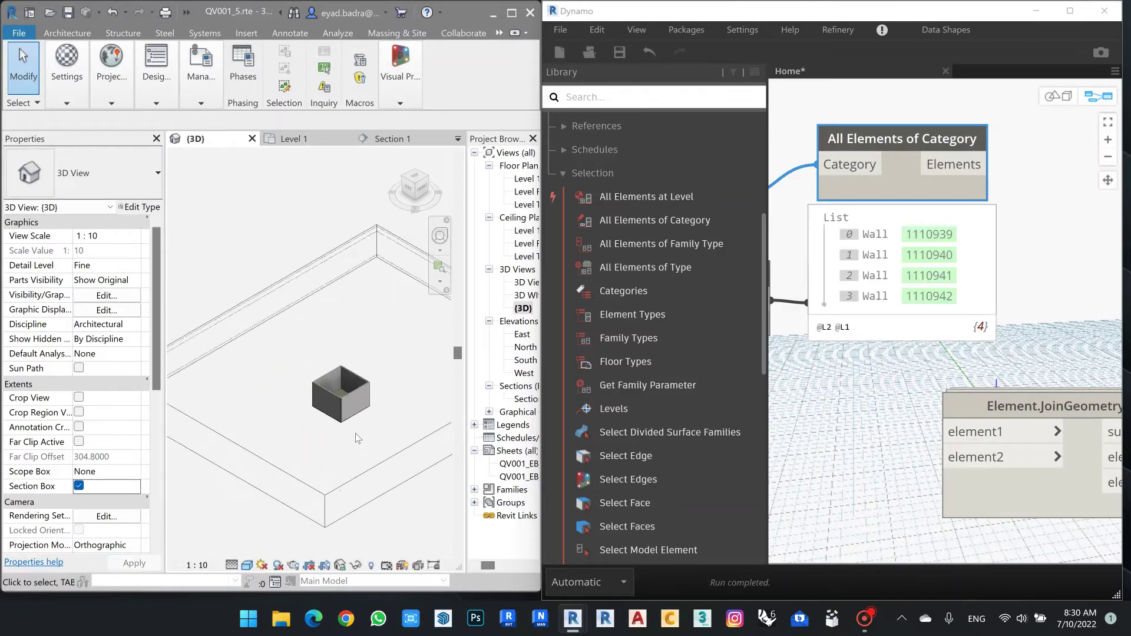
{"action": "scroll", "coordinate": [956, 310], "scroll_direction": "down", "scroll_amount": 3}
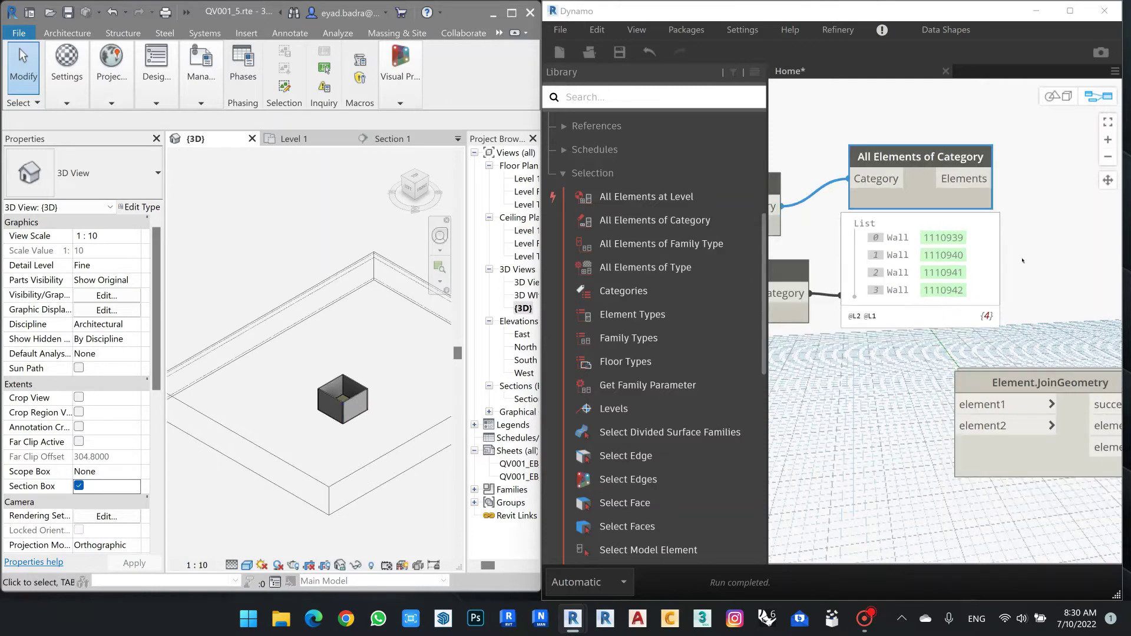
{"action": "scroll", "coordinate": [956, 310], "scroll_direction": "up", "scroll_amount": 2}
{"action": "left_click_drag", "start_coordinate": [971, 171], "coordinate": [968, 114]}
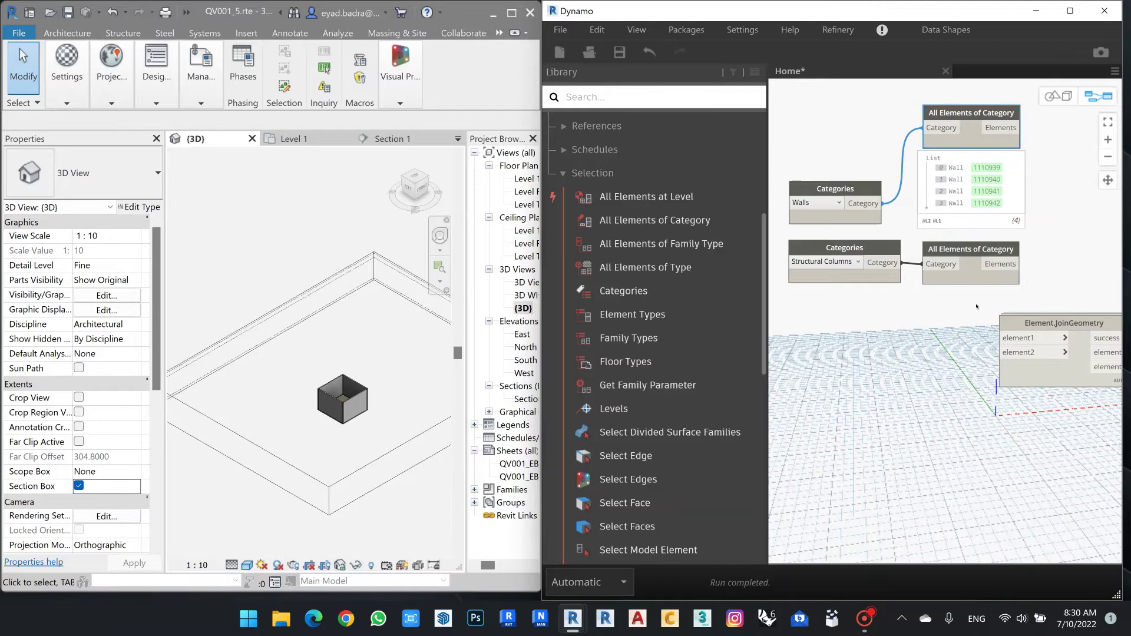
{"action": "mouse_move", "coordinate": [971, 263]}
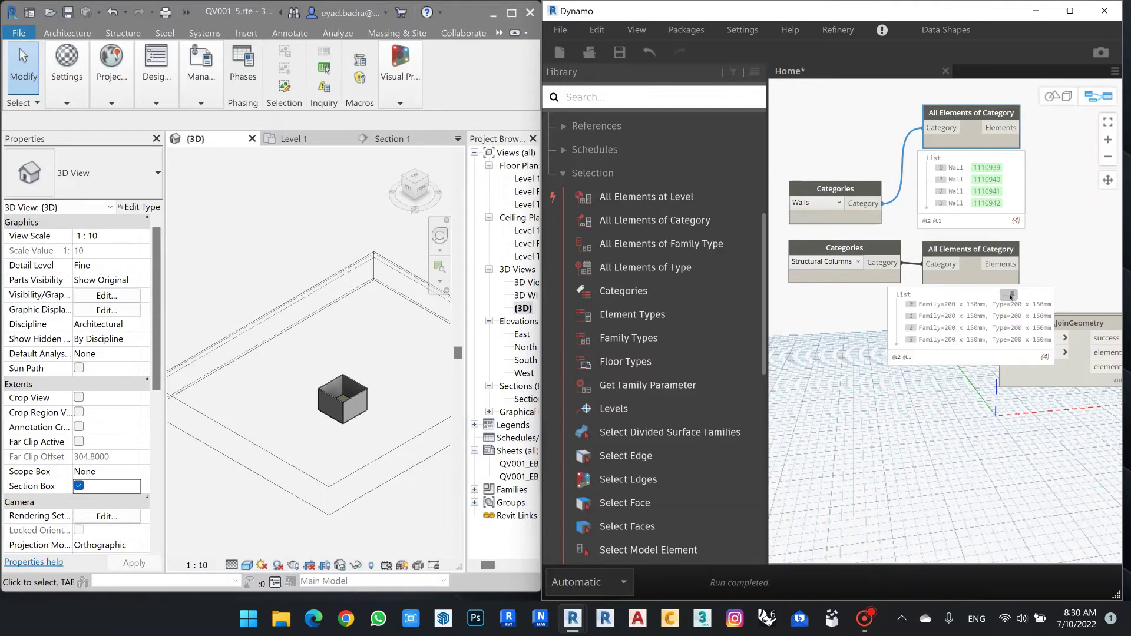
{"action": "scroll", "coordinate": [351, 365], "scroll_direction": "up", "scroll_amount": 2}
{"action": "scroll", "coordinate": [352, 365], "scroll_direction": "up", "scroll_amount": 2}
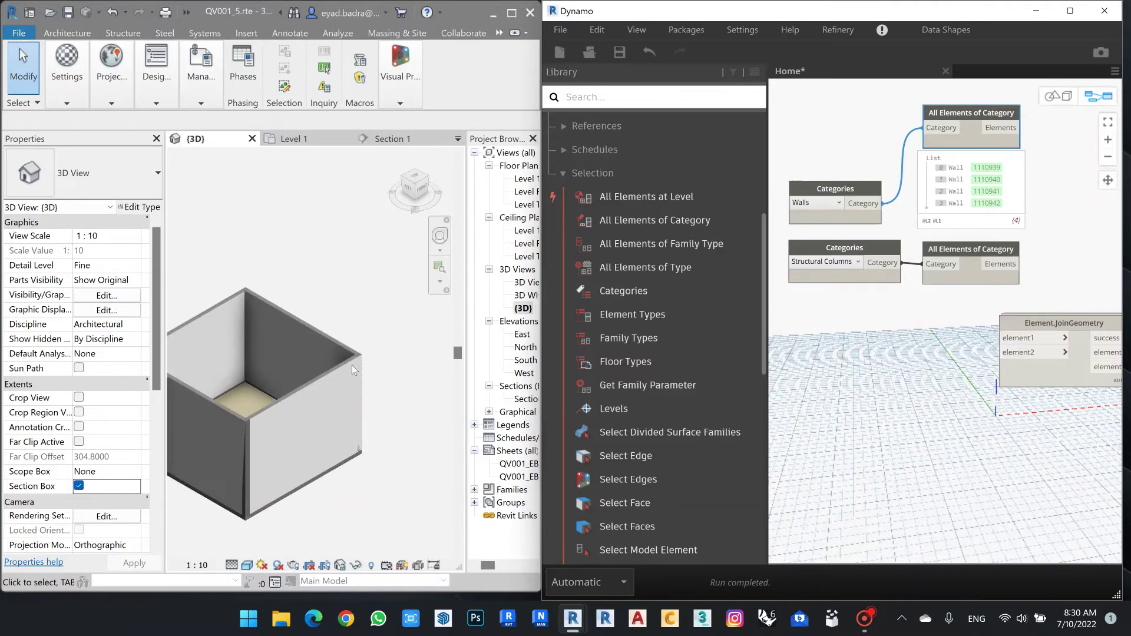
{"action": "scroll", "coordinate": [367, 363], "scroll_direction": "up", "scroll_amount": 2}
{"action": "scroll", "coordinate": [885, 324], "scroll_direction": "down", "scroll_amount": 3}
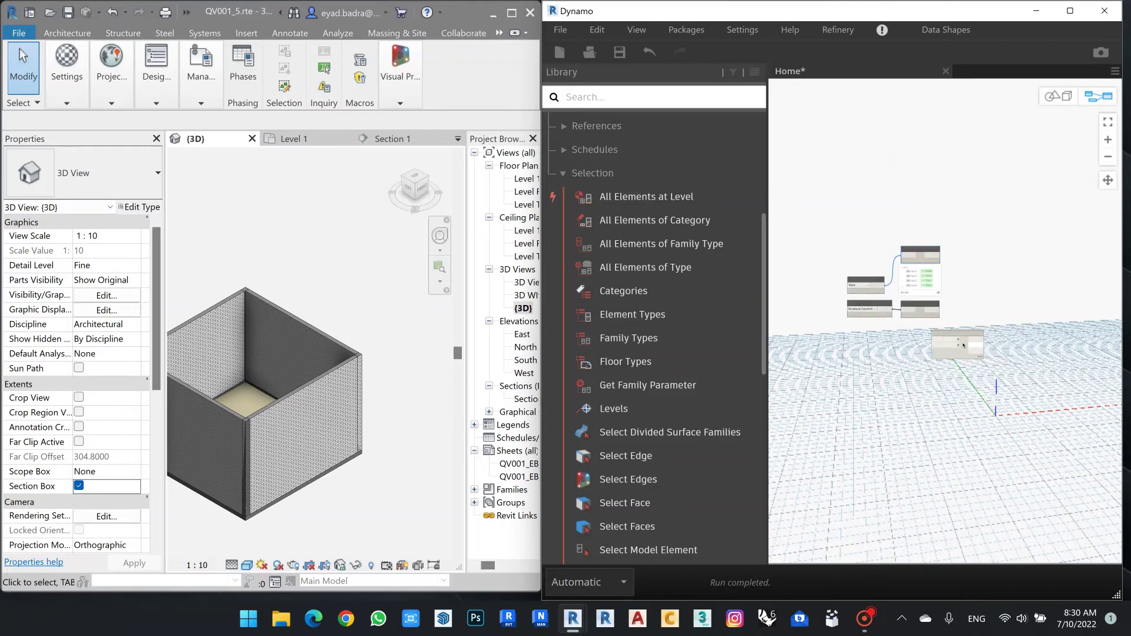
{"action": "left_click_drag", "start_coordinate": [924, 222], "coordinate": [940, 265]}
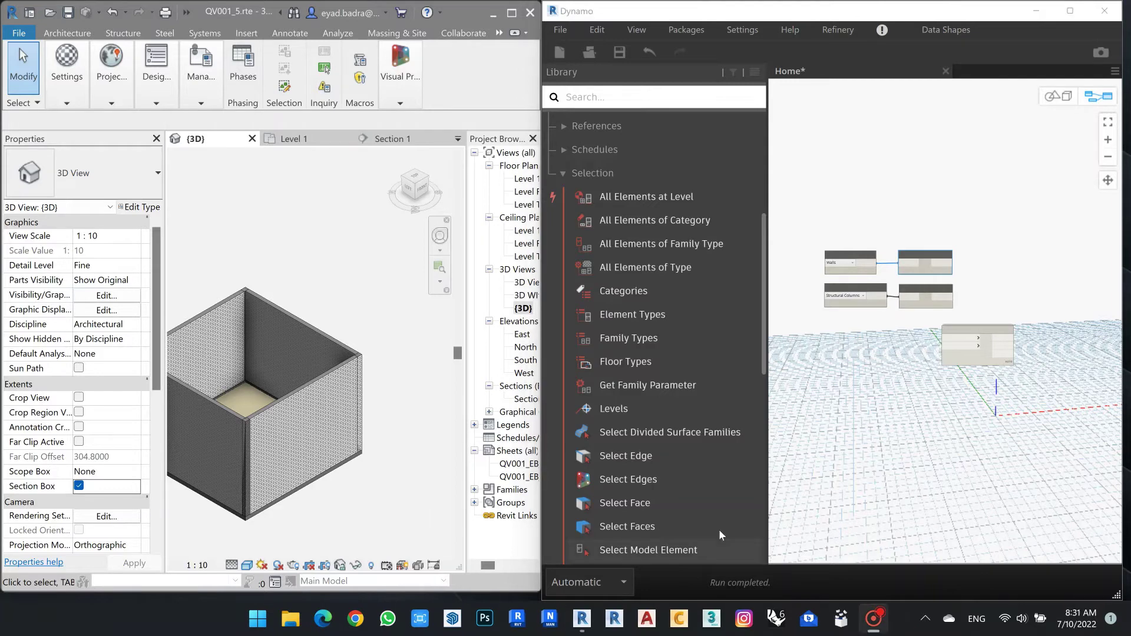
{"action": "scroll", "coordinate": [914, 351], "scroll_direction": "up", "scroll_amount": 1}
{"action": "scroll", "coordinate": [914, 351], "scroll_direction": "up", "scroll_amount": 2}
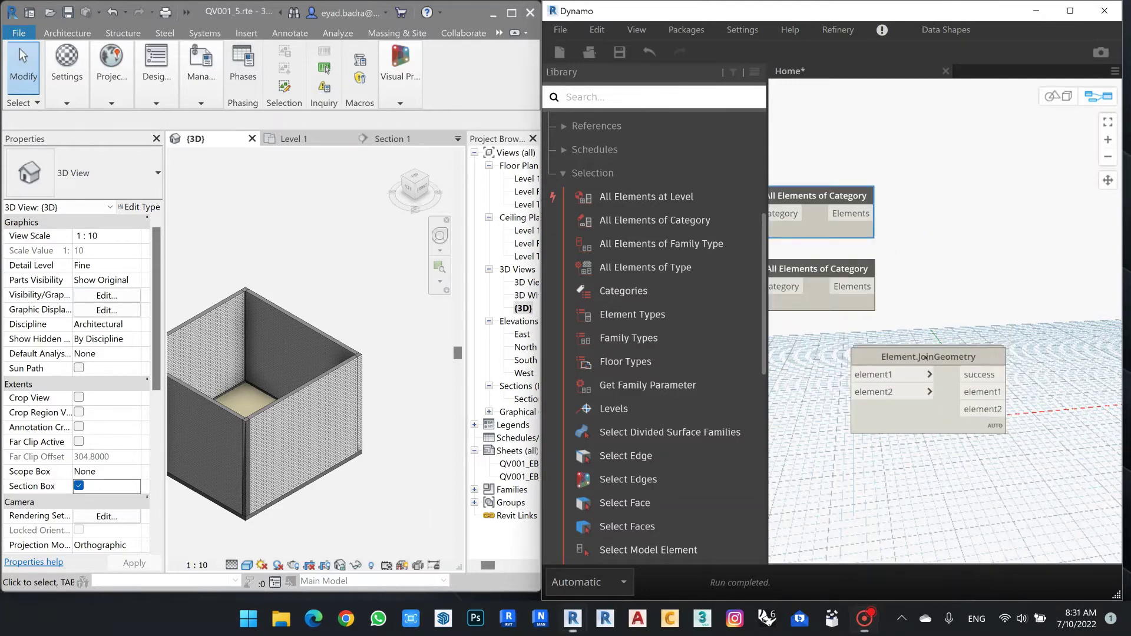
Move JoinGeometry right and the Structural Columns node pair above the Walls pair
{"action": "left_click_drag", "start_coordinate": [914, 350], "coordinate": [1007, 239]}
{"action": "scroll", "coordinate": [858, 451], "scroll_direction": "down", "scroll_amount": 2}
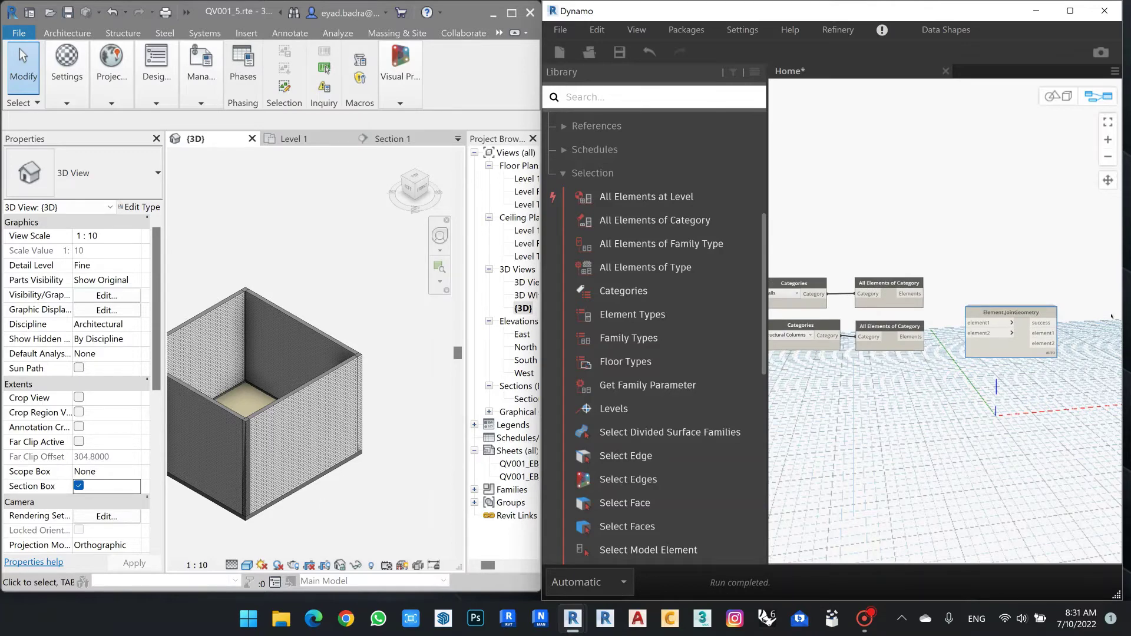
{"action": "scroll", "coordinate": [919, 417], "scroll_direction": "up", "scroll_amount": 1}
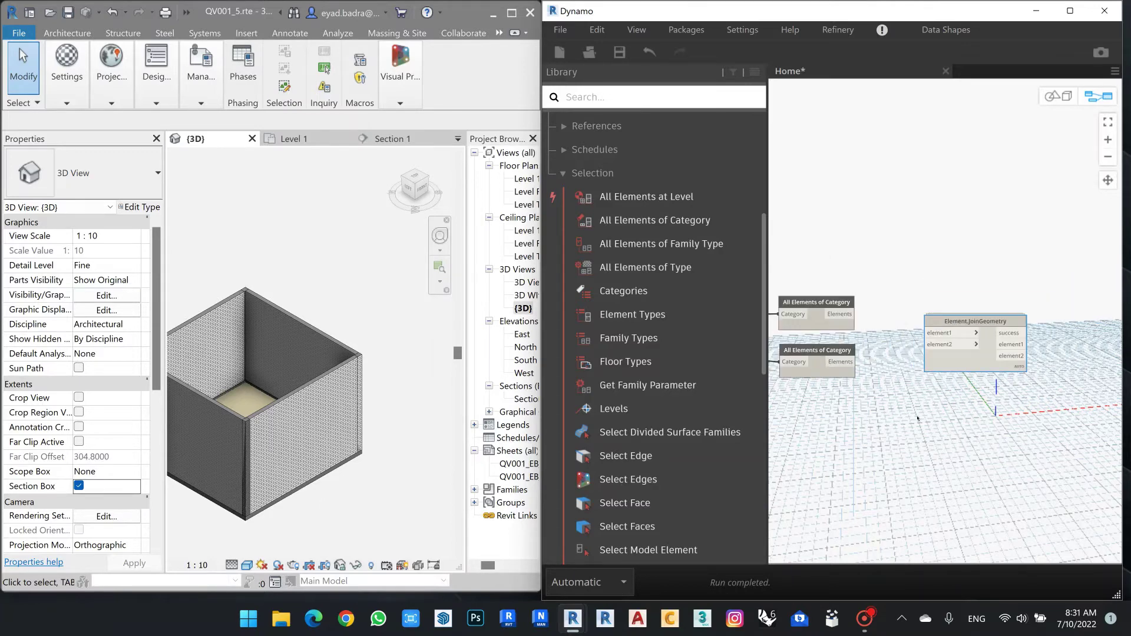
{"action": "middle_click_drag", "start_coordinate": [845, 419], "coordinate": [925, 417]}
{"action": "scroll", "coordinate": [854, 350], "scroll_direction": "up", "scroll_amount": 1}
{"action": "left_click", "coordinate": [862, 354]}
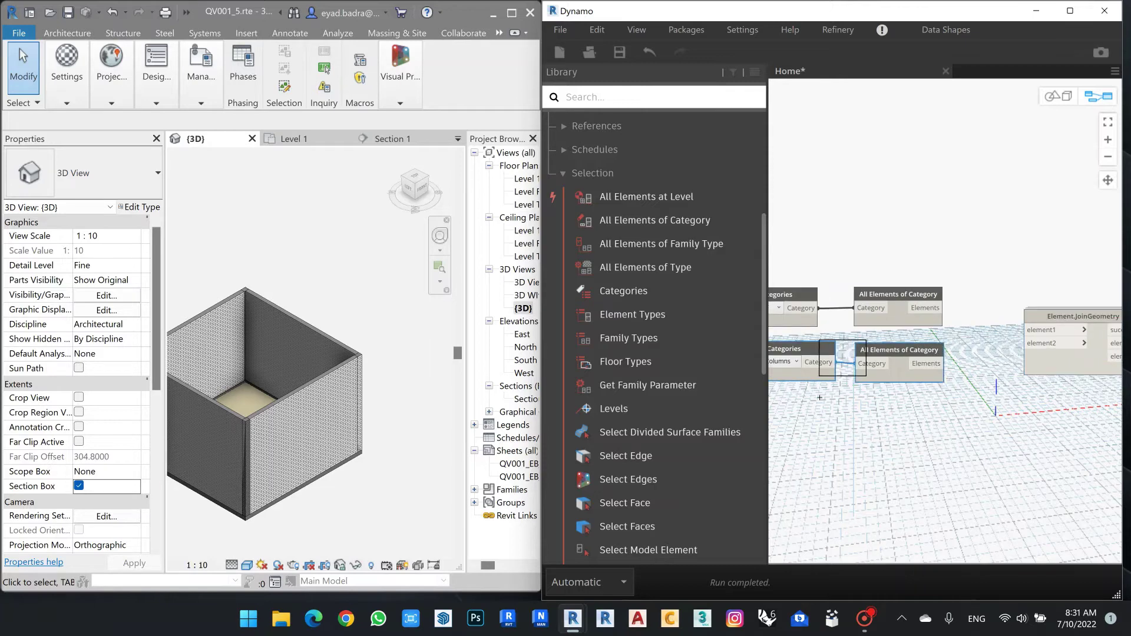
{"action": "left_click_drag", "start_coordinate": [892, 318], "coordinate": [914, 193]}
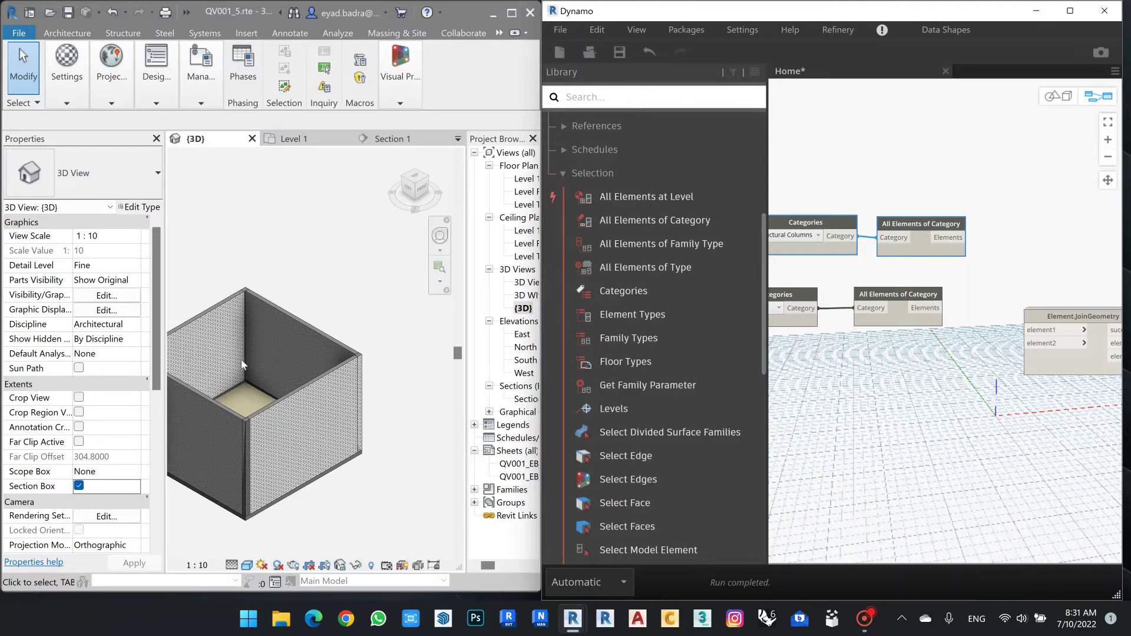
{"action": "scroll", "coordinate": [380, 362], "scroll_direction": "up", "scroll_amount": 3}
{"action": "scroll", "coordinate": [337, 357], "scroll_direction": "up", "scroll_amount": 3}
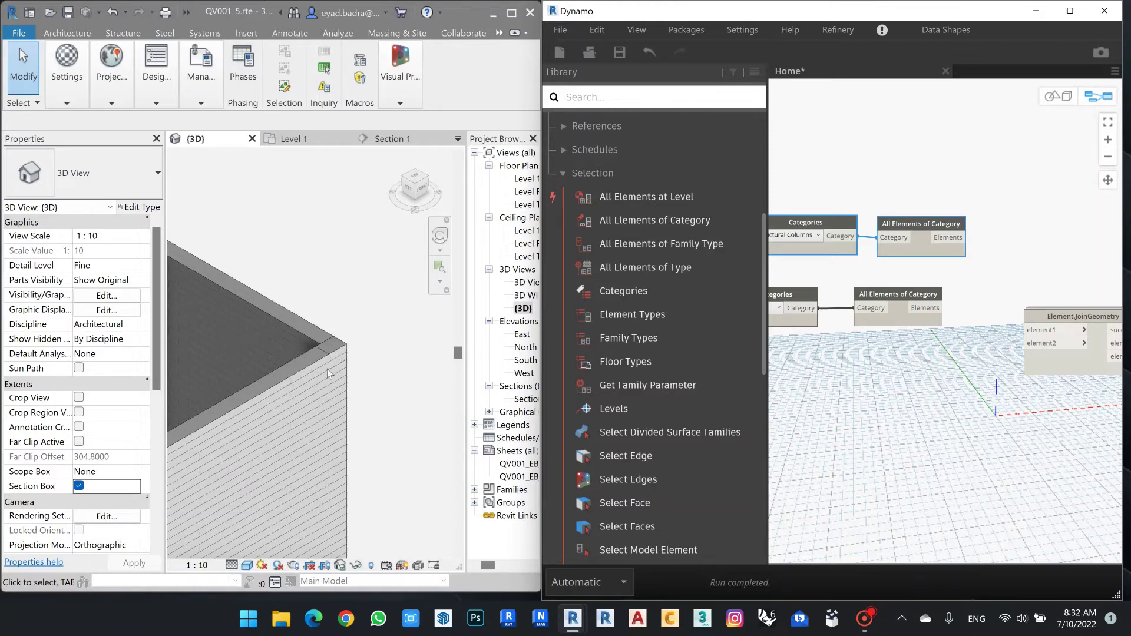
{"action": "scroll", "coordinate": [321, 364], "scroll_direction": "down", "scroll_amount": 1}
{"action": "scroll", "coordinate": [951, 307], "scroll_direction": "up", "scroll_amount": 2}
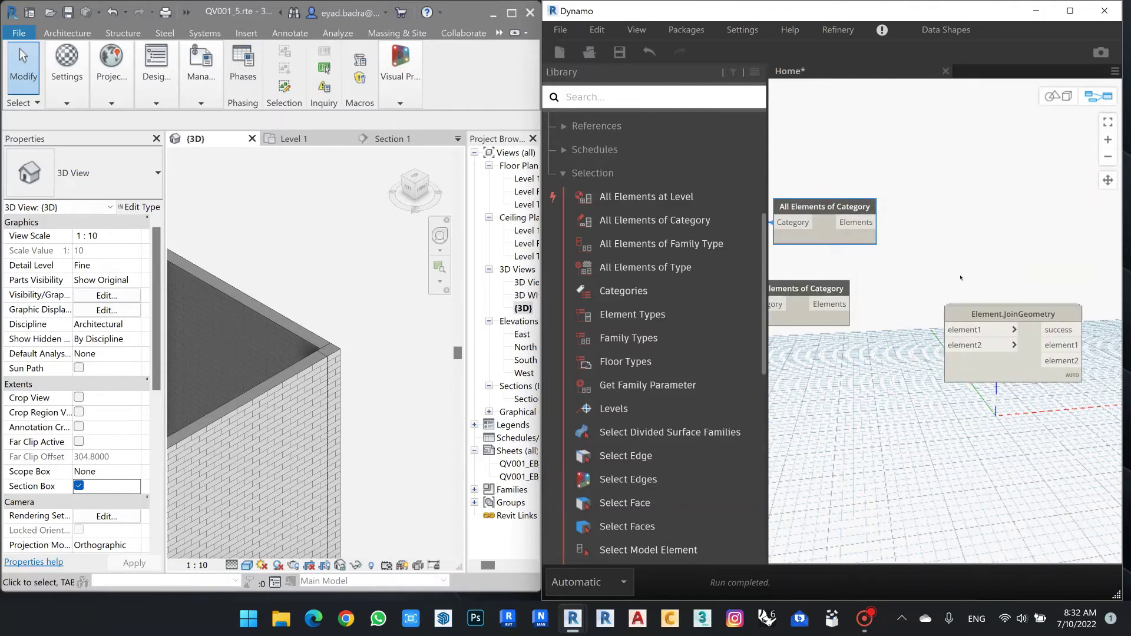
Wire columns into element1 and walls into element2 of Element.JoinGeometry
{"action": "middle_click_drag", "start_coordinate": [931, 276], "coordinate": [960, 278]}
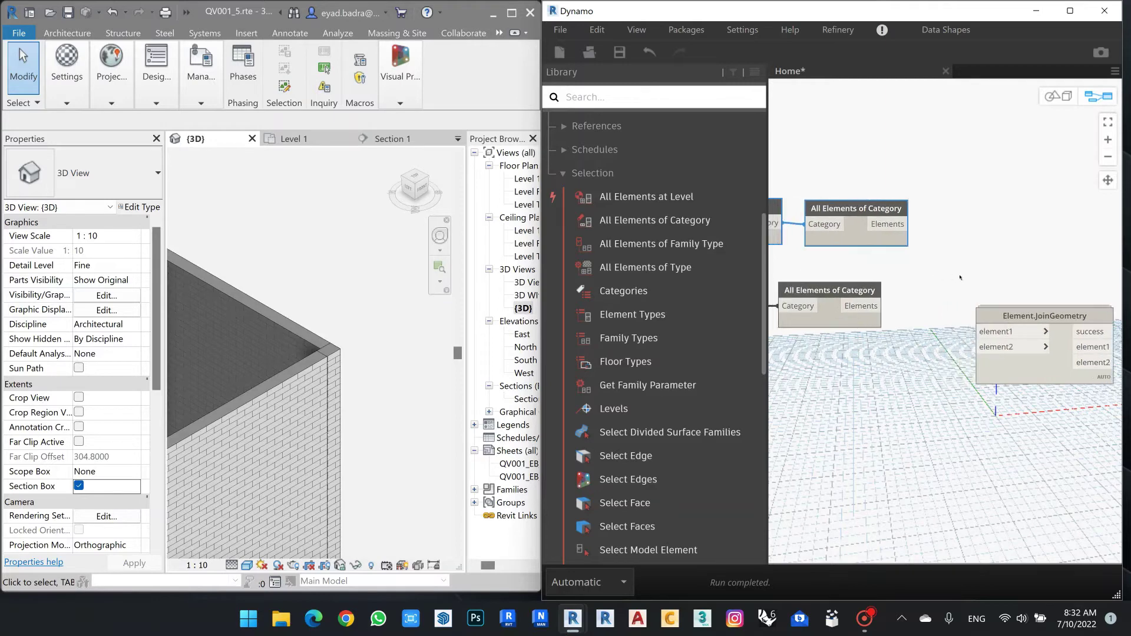
{"action": "scroll", "coordinate": [939, 259], "scroll_direction": "down", "scroll_amount": 1}
{"action": "left_click", "coordinate": [879, 229]}
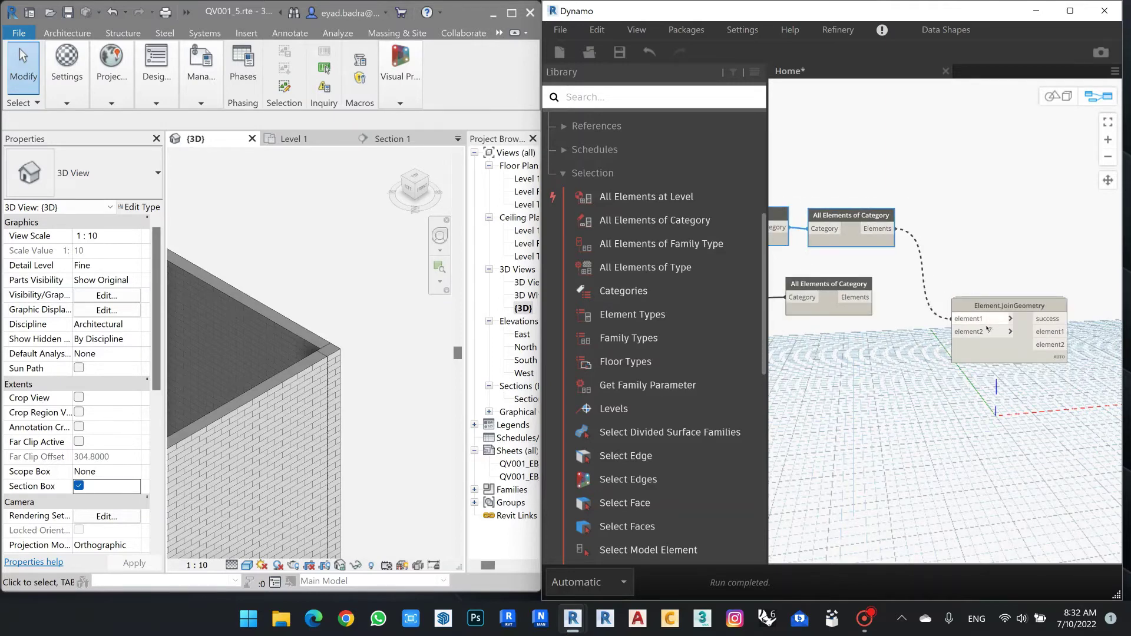
{"action": "left_click", "coordinate": [959, 331]}
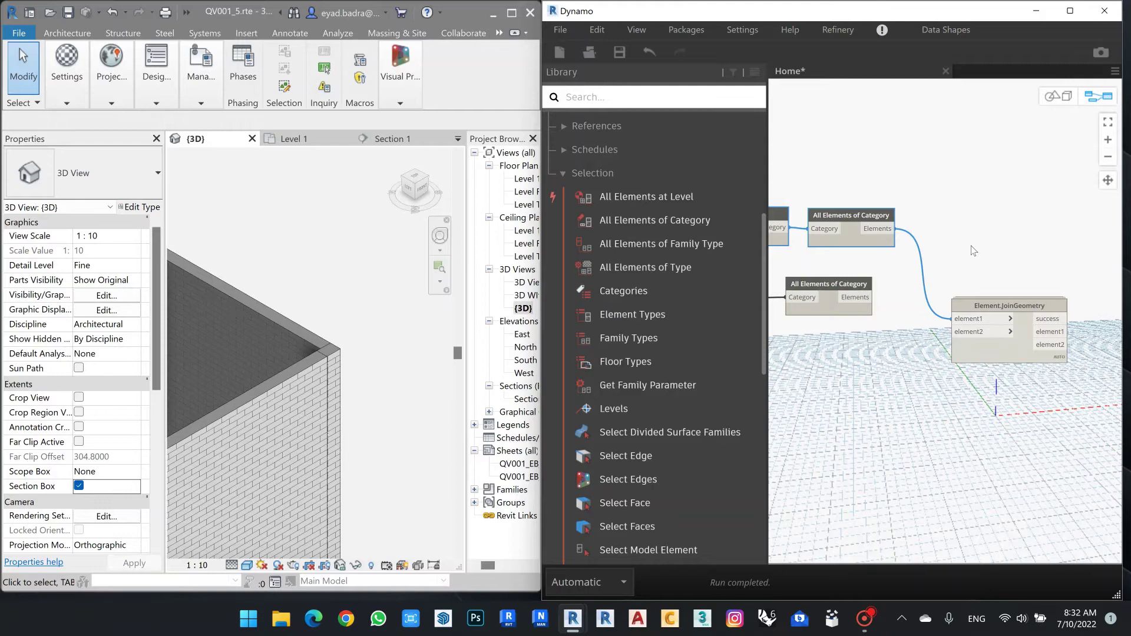
{"action": "scroll", "coordinate": [888, 243], "scroll_direction": "down", "scroll_amount": 1}
{"action": "scroll", "coordinate": [888, 243], "scroll_direction": "up", "scroll_amount": 1}
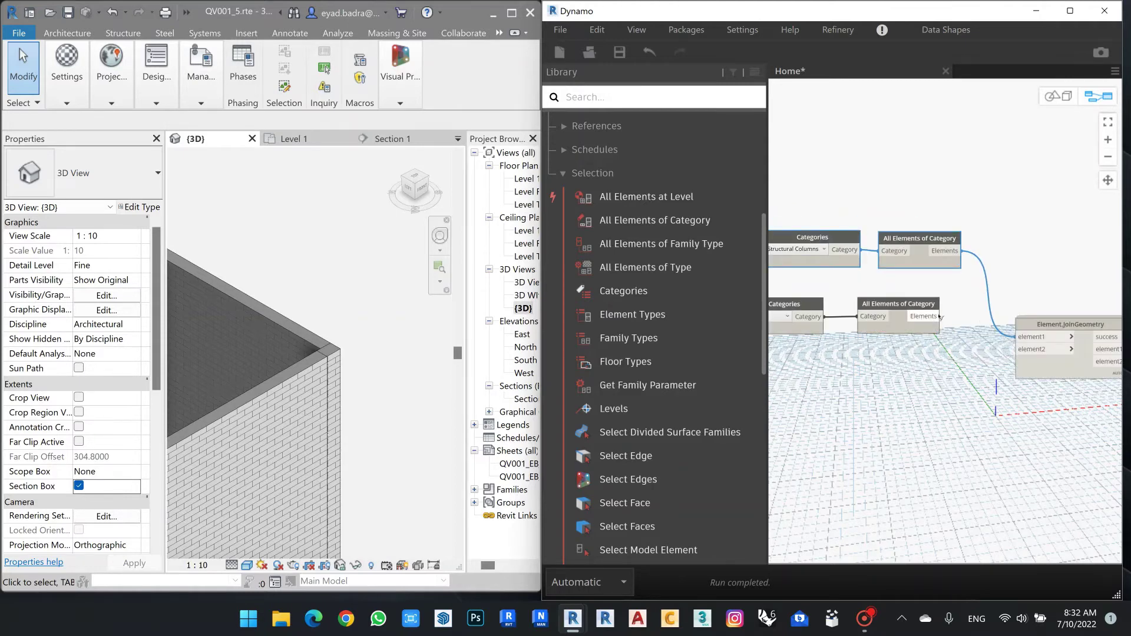
{"action": "left_click", "coordinate": [939, 316]}
{"action": "left_click", "coordinate": [1017, 351]}
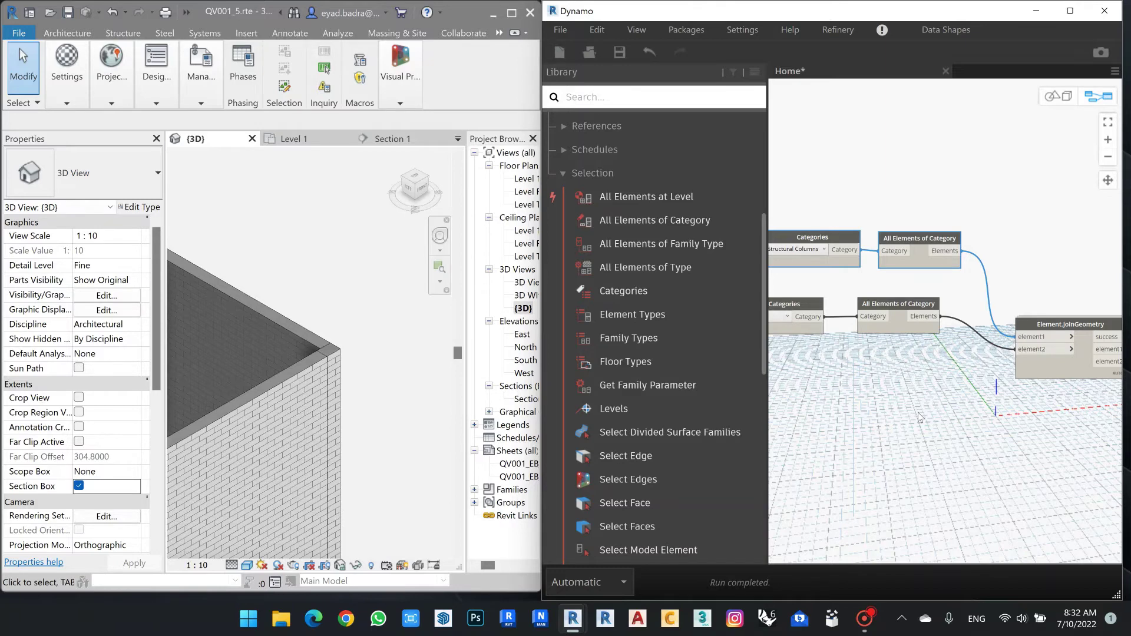
{"action": "scroll", "coordinate": [920, 417], "scroll_direction": "down", "scroll_amount": 3}
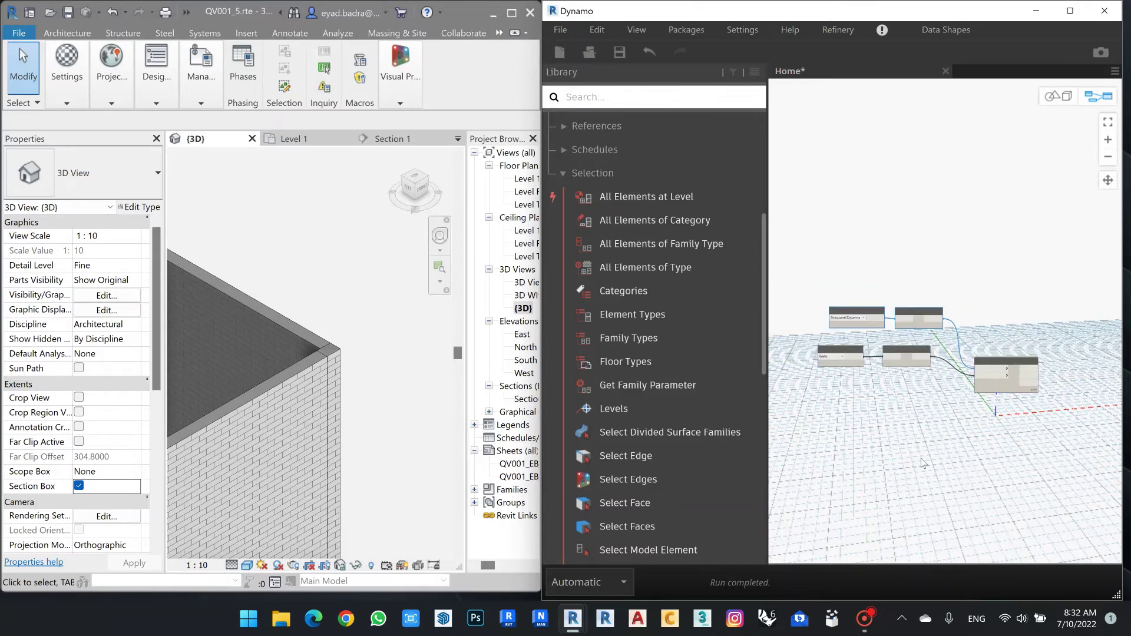
{"action": "scroll", "coordinate": [340, 387], "scroll_direction": "down", "scroll_amount": 3}
{"action": "scroll", "coordinate": [389, 345], "scroll_direction": "down", "scroll_amount": 2}
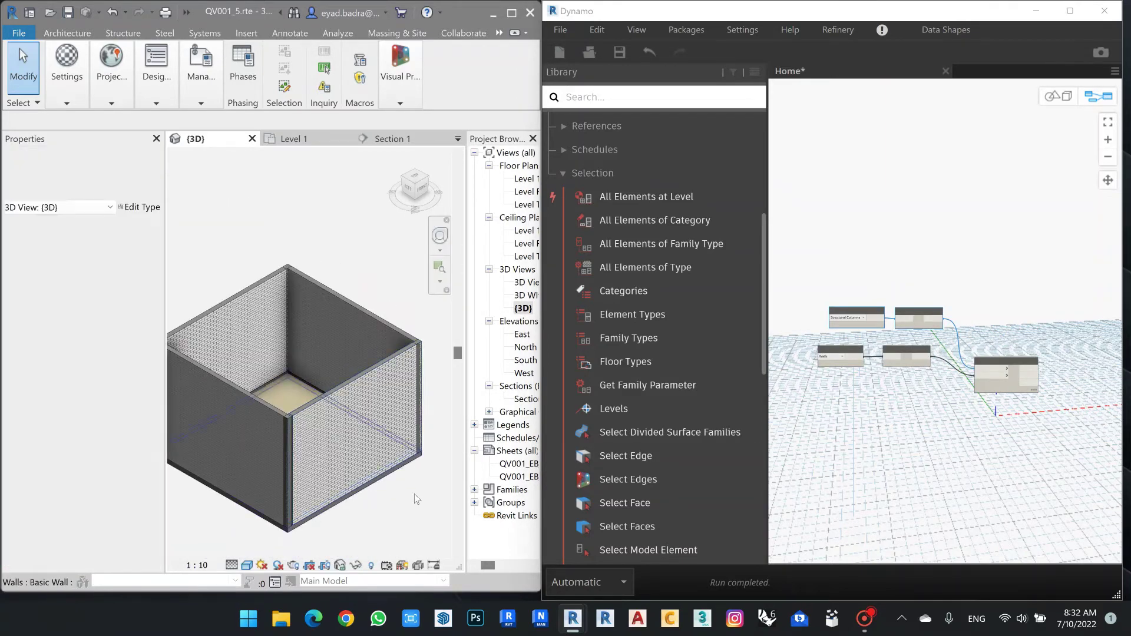
{"action": "scroll", "coordinate": [353, 451], "scroll_direction": "down", "scroll_amount": 1}
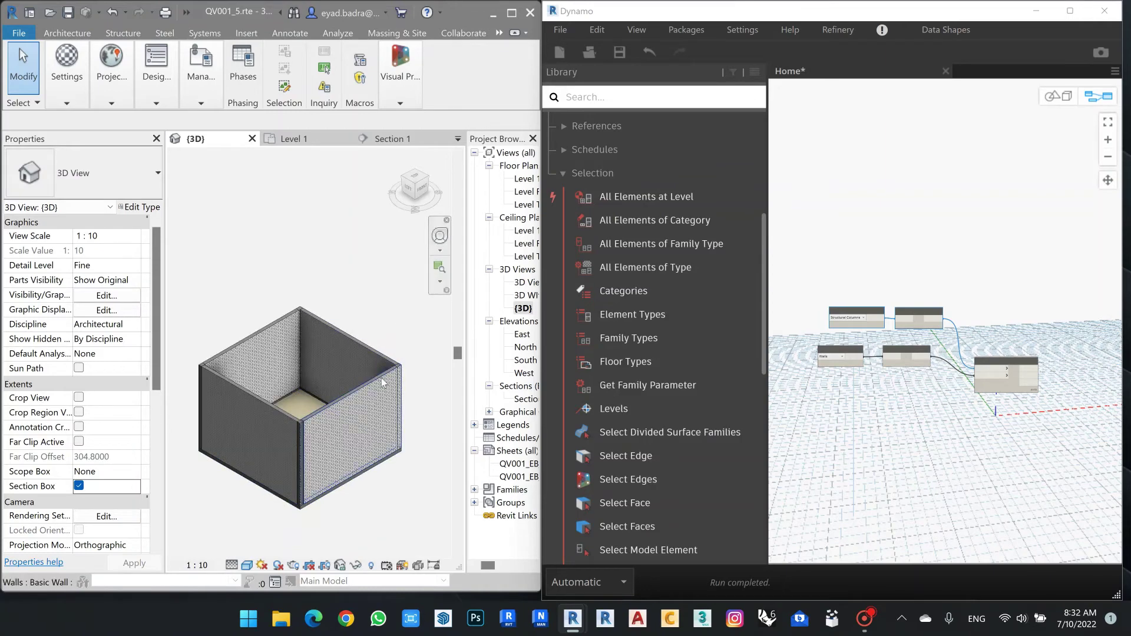
{"action": "scroll", "coordinate": [391, 365], "scroll_direction": "up", "scroll_amount": 3}
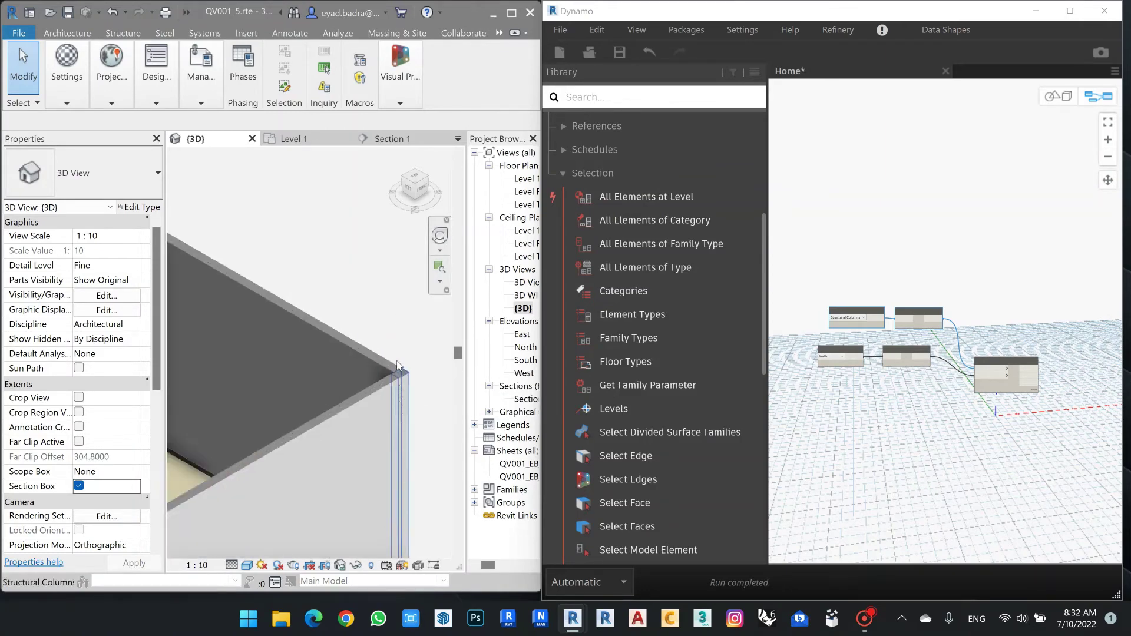
{"action": "scroll", "coordinate": [394, 363], "scroll_direction": "up", "scroll_amount": 2}
{"action": "scroll", "coordinate": [380, 366], "scroll_direction": "down", "scroll_amount": 3}
{"action": "scroll", "coordinate": [375, 367], "scroll_direction": "up", "scroll_amount": 3}
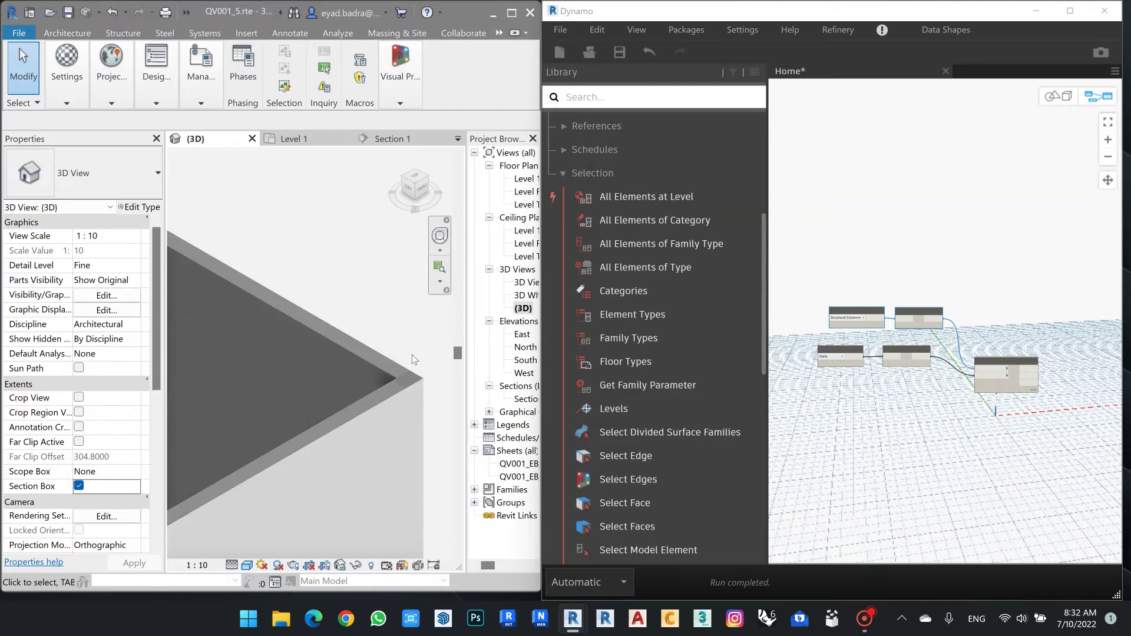
{"action": "scroll", "coordinate": [374, 385], "scroll_direction": "up", "scroll_amount": 1}
{"action": "scroll", "coordinate": [372, 397], "scroll_direction": "down", "scroll_amount": 3}
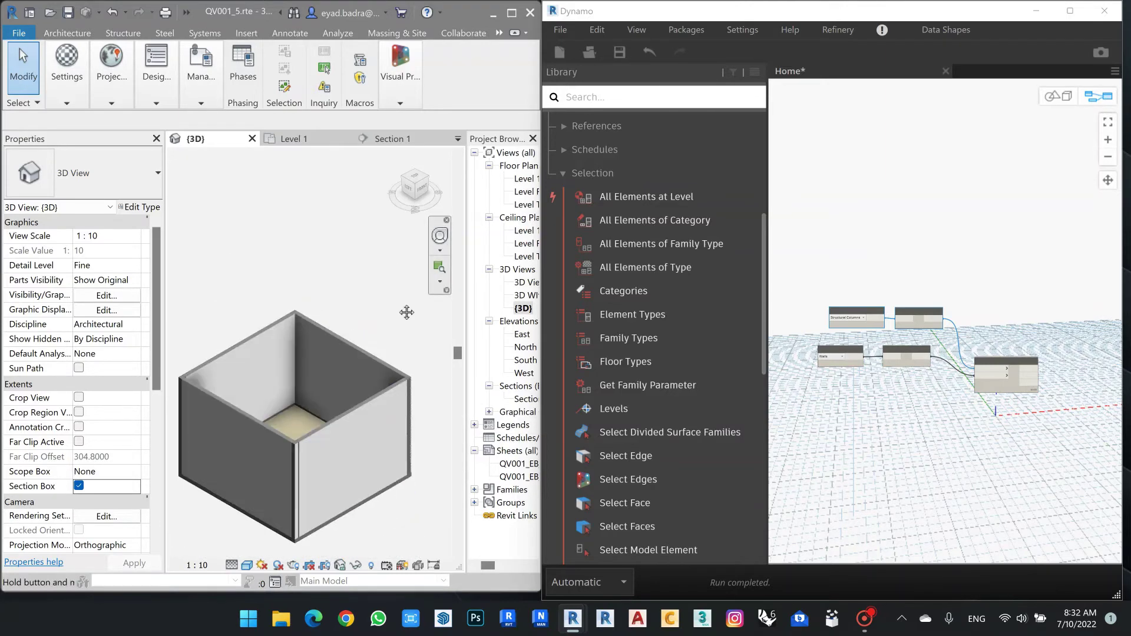
{"action": "scroll", "coordinate": [351, 399], "scroll_direction": "up", "scroll_amount": 2}
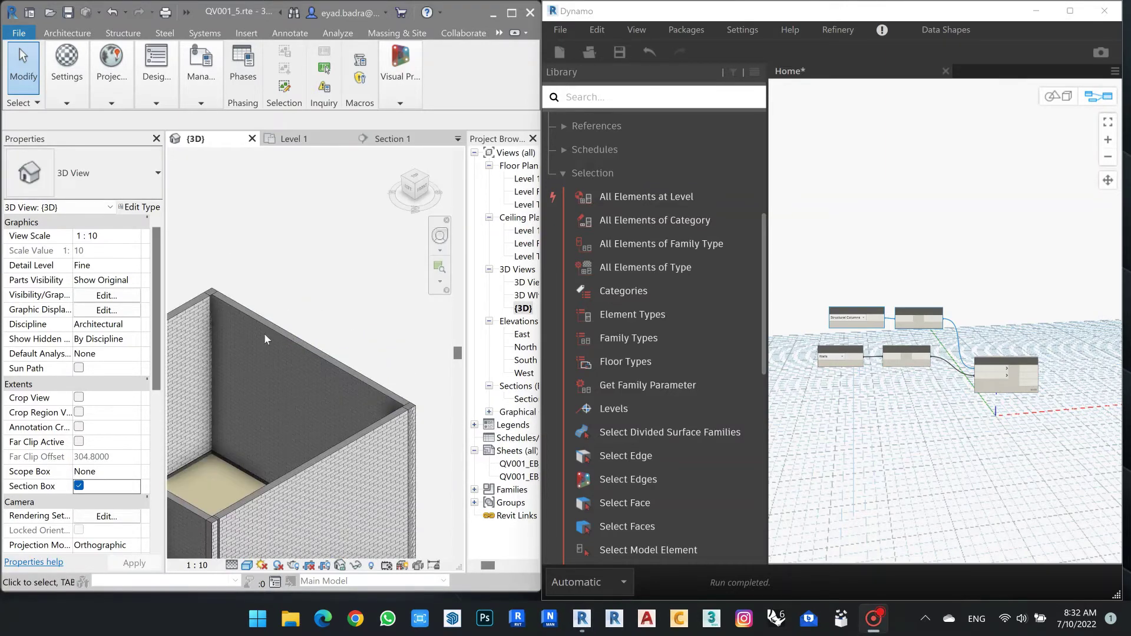
{"action": "scroll", "coordinate": [351, 399], "scroll_direction": "up", "scroll_amount": 2}
{"action": "scroll", "coordinate": [350, 393], "scroll_direction": "down", "scroll_amount": 2}
{"action": "scroll", "coordinate": [369, 363], "scroll_direction": "up", "scroll_amount": 2}
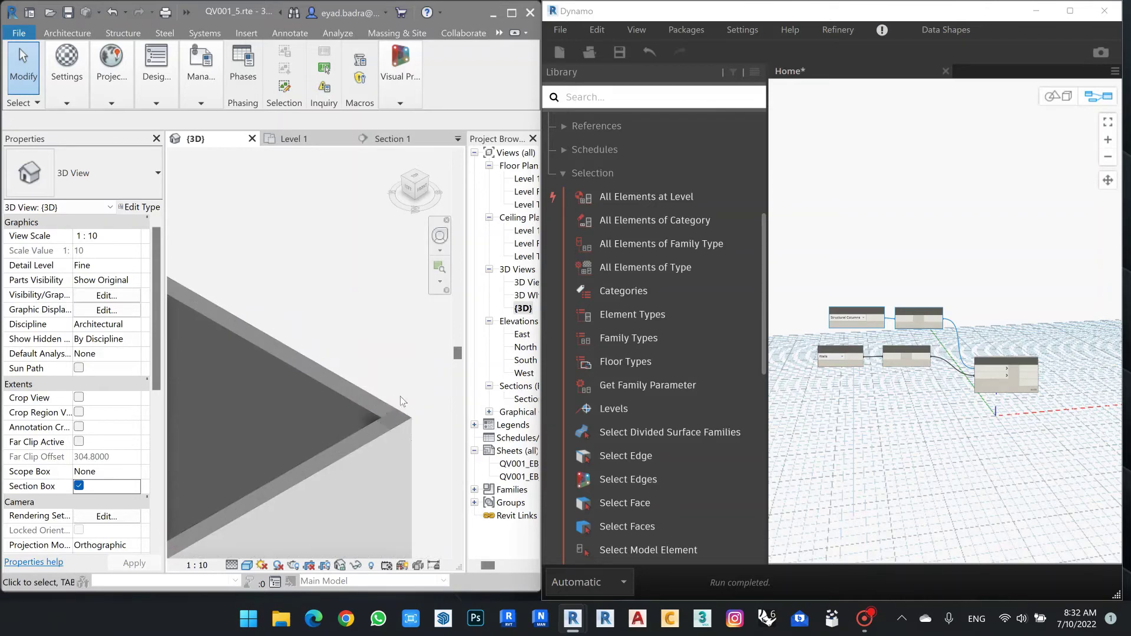
{"action": "scroll", "coordinate": [401, 396], "scroll_direction": "down", "scroll_amount": 1}
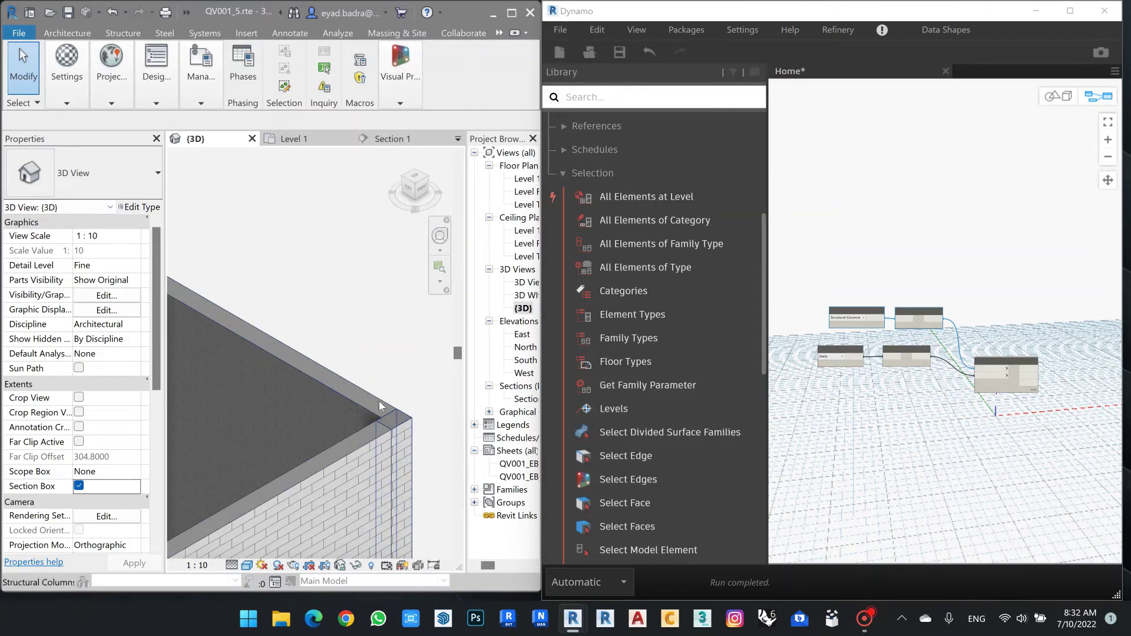
{"action": "scroll", "coordinate": [883, 424], "scroll_direction": "up", "scroll_amount": 1}
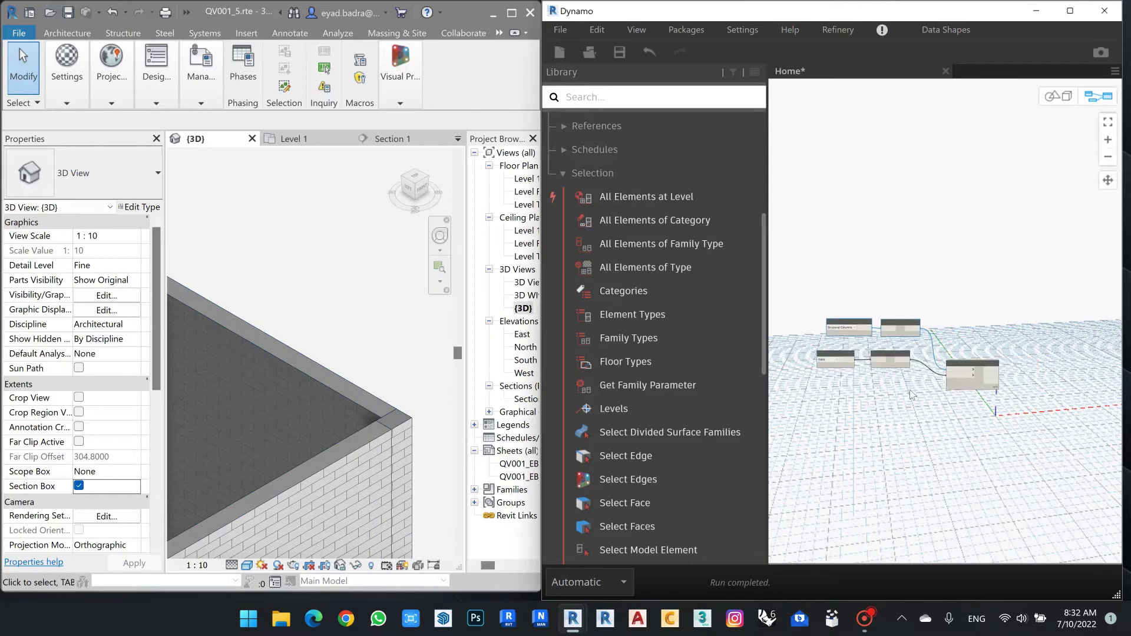
{"action": "scroll", "coordinate": [906, 441], "scroll_direction": "up", "scroll_amount": 1}
{"action": "scroll", "coordinate": [883, 380], "scroll_direction": "up", "scroll_amount": 1}
{"action": "scroll", "coordinate": [857, 310], "scroll_direction": "up", "scroll_amount": 2}
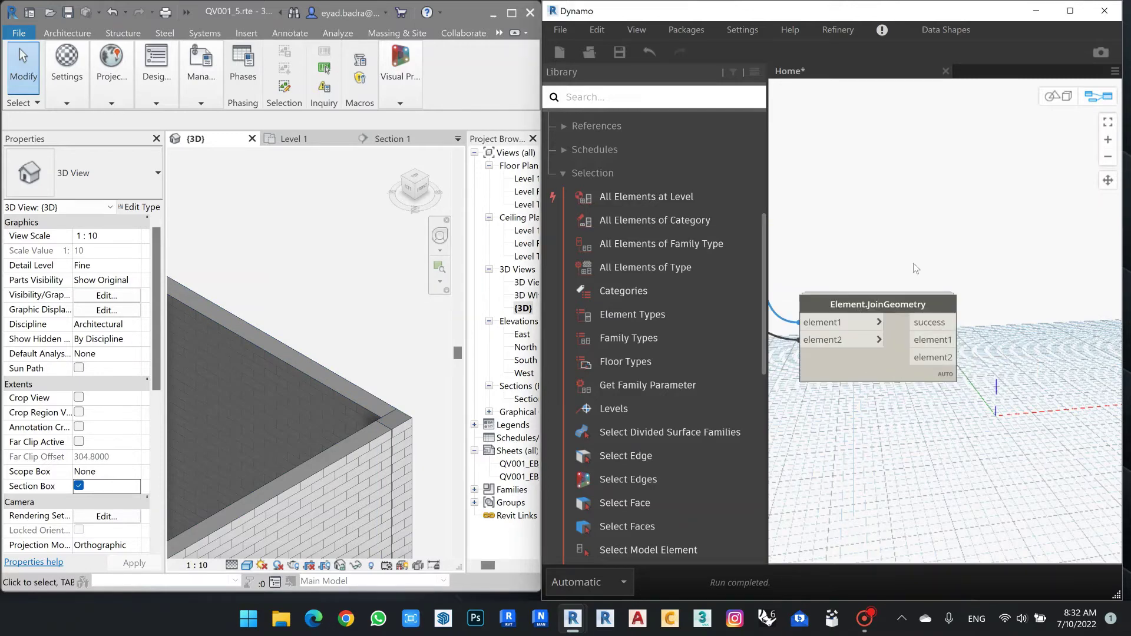
Set JoinGeometry to Cross Product lacing and the graph to Manual run mode
{"action": "right_click", "coordinate": [884, 359]}
{"action": "mouse_move", "coordinate": [785, 436]}
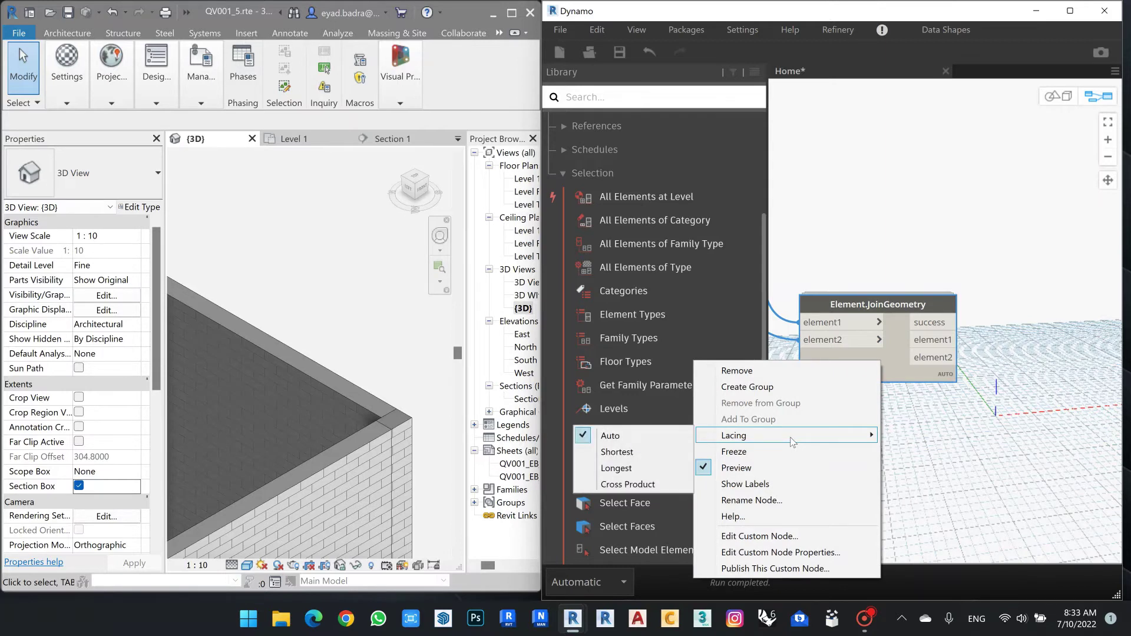
{"action": "left_click", "coordinate": [648, 486]}
{"action": "scroll", "coordinate": [855, 232], "scroll_direction": "down", "scroll_amount": 3}
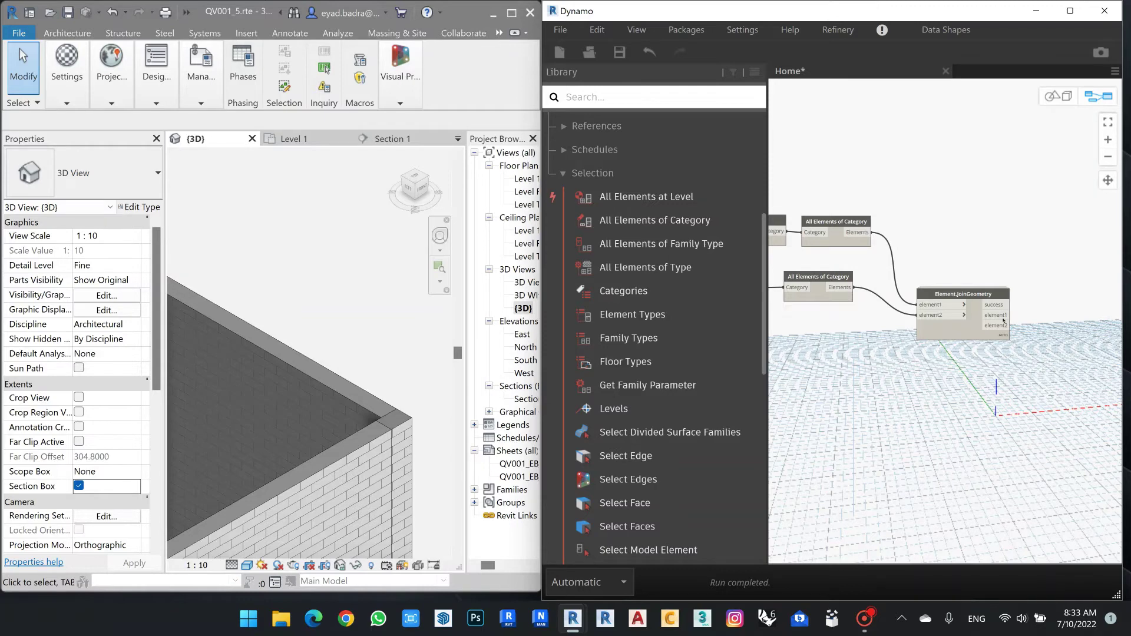
{"action": "scroll", "coordinate": [963, 339], "scroll_direction": "up", "scroll_amount": 2}
{"action": "left_click", "coordinate": [619, 582]}
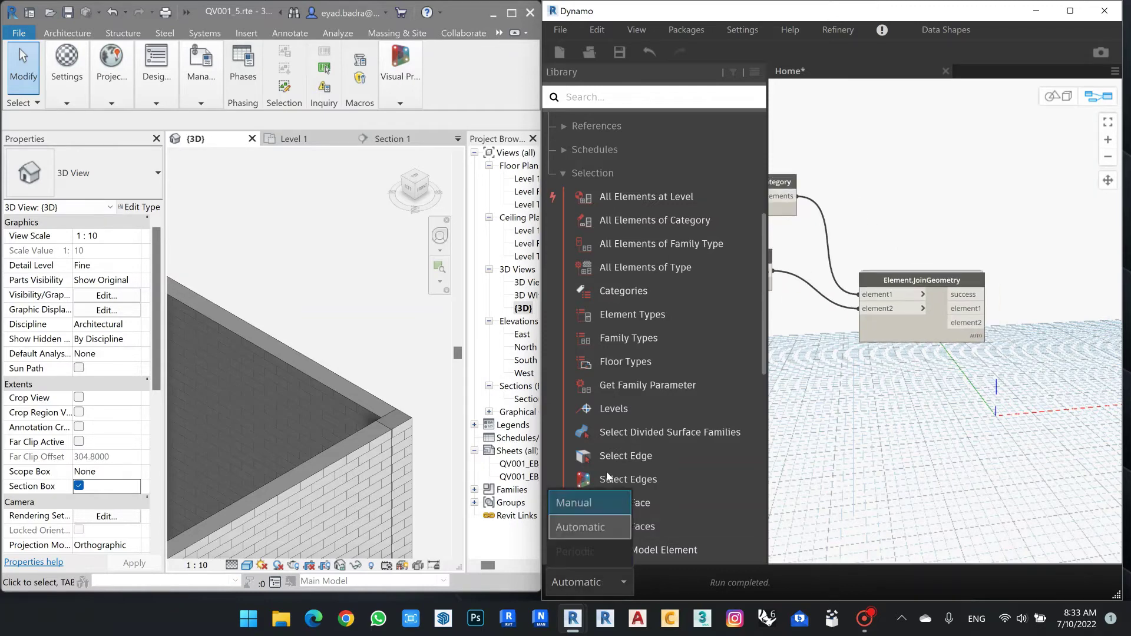
{"action": "left_click", "coordinate": [570, 497]}
{"action": "scroll", "coordinate": [953, 380], "scroll_direction": "up", "scroll_amount": 1}
Reapply Cross Product lacing and run the graph to join the walls
{"action": "left_click_drag", "start_coordinate": [892, 323], "coordinate": [881, 325]}
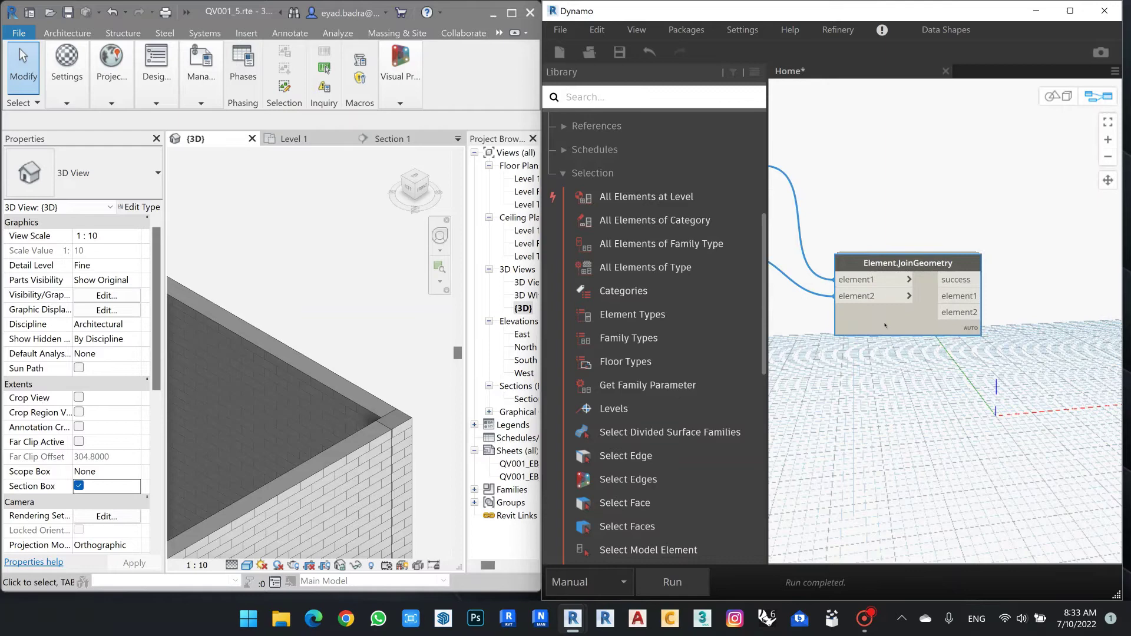
{"action": "right_click", "coordinate": [881, 325]}
{"action": "mouse_move", "coordinate": [734, 398]}
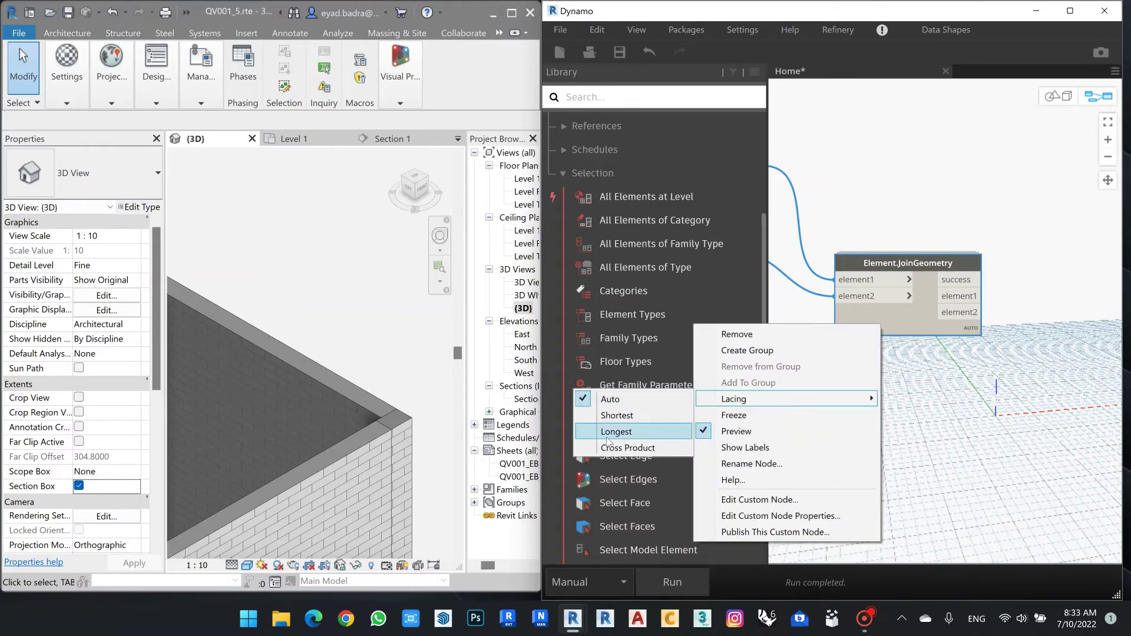
{"action": "left_click", "coordinate": [628, 447]}
{"action": "left_click", "coordinate": [686, 589]}
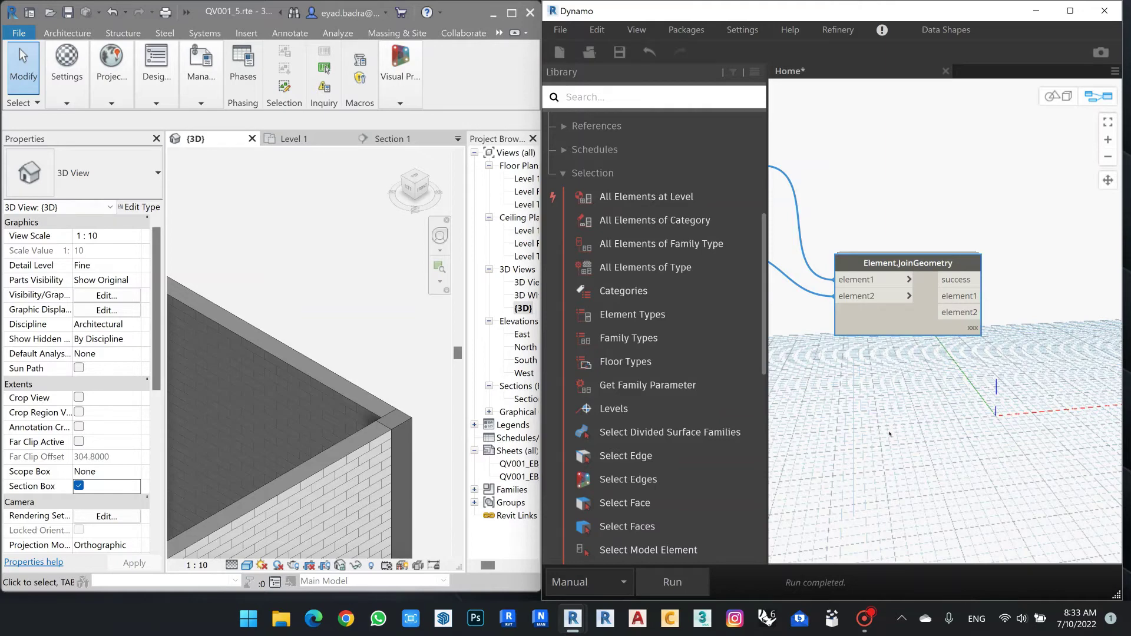
{"action": "scroll", "coordinate": [890, 434], "scroll_direction": "down", "scroll_amount": 2}
{"action": "middle_click_drag", "start_coordinate": [384, 438], "coordinate": [339, 351]}
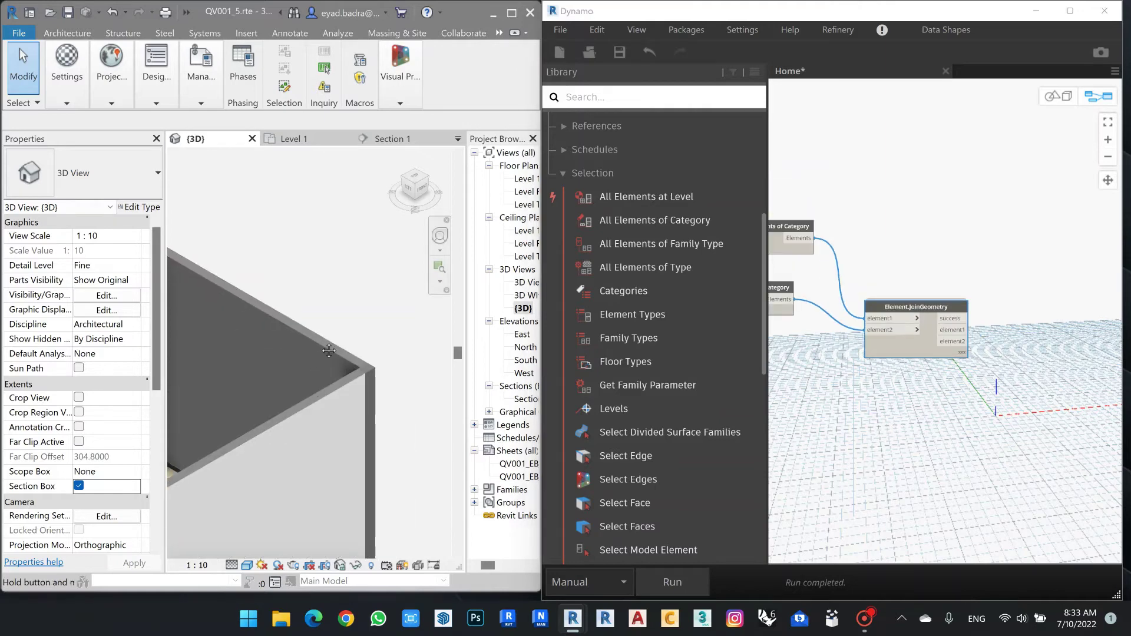
{"action": "scroll", "coordinate": [339, 351], "scroll_direction": "up", "scroll_amount": 2}
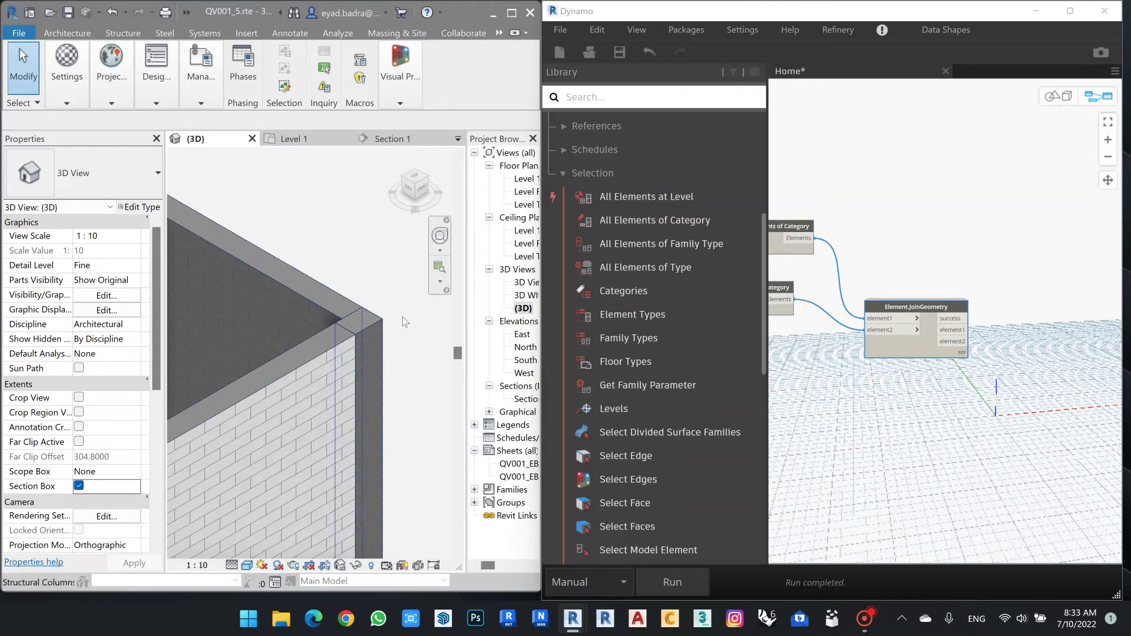
{"action": "middle_click_drag", "start_coordinate": [787, 258], "coordinate": [875, 259]}
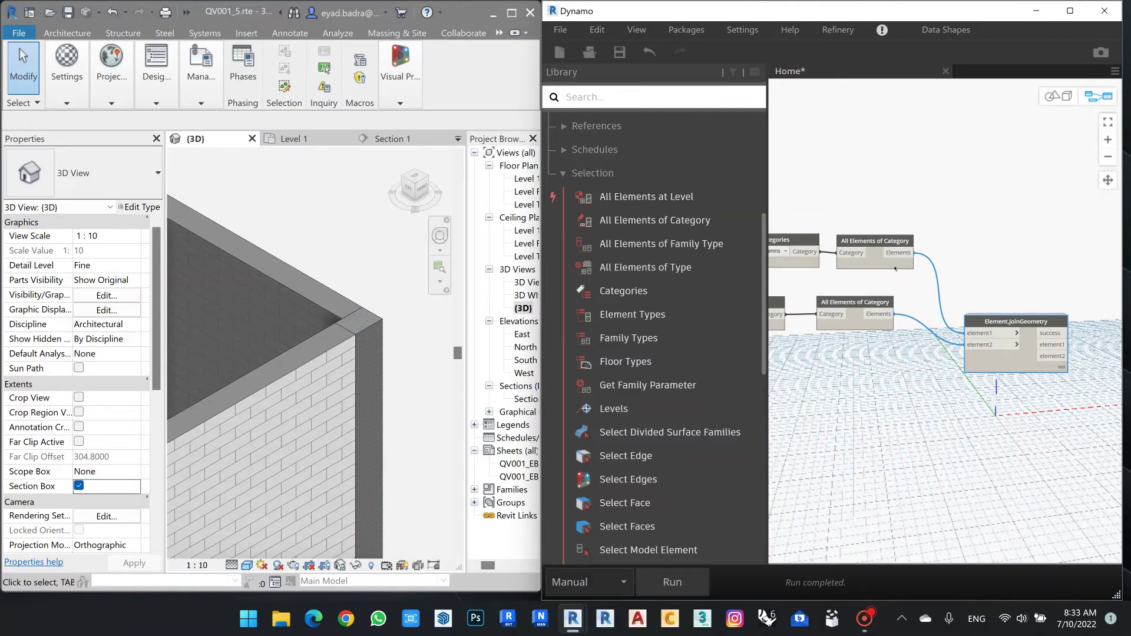
{"action": "scroll", "coordinate": [354, 357], "scroll_direction": "down", "scroll_amount": 3}
{"action": "scroll", "coordinate": [391, 350], "scroll_direction": "down", "scroll_amount": 3}
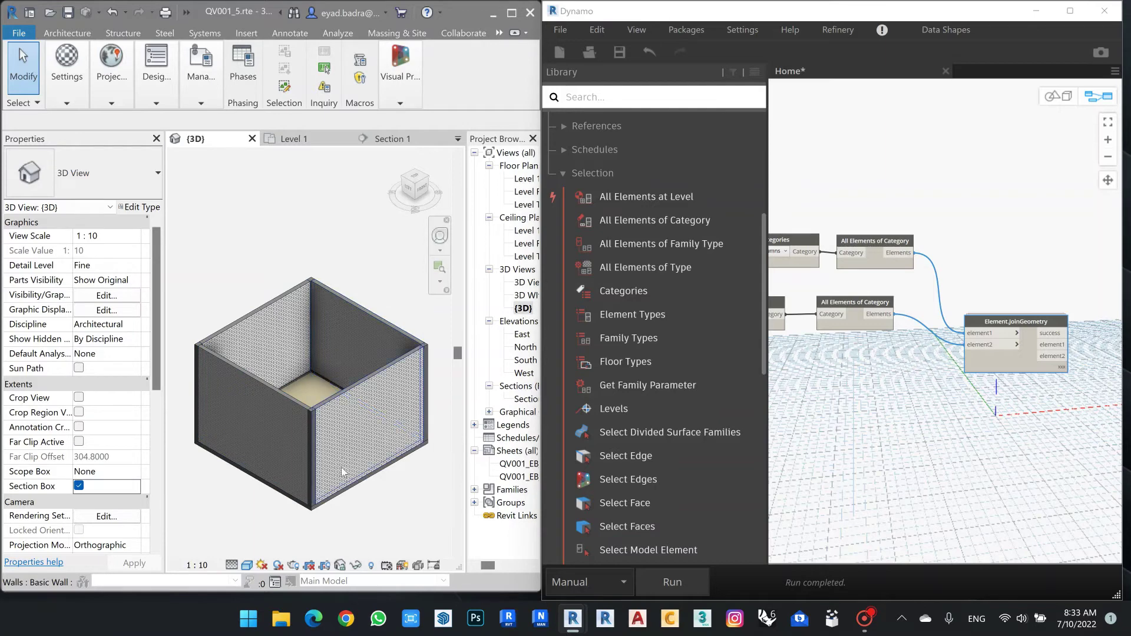
{"action": "scroll", "coordinate": [341, 468], "scroll_direction": "up", "scroll_amount": 2}
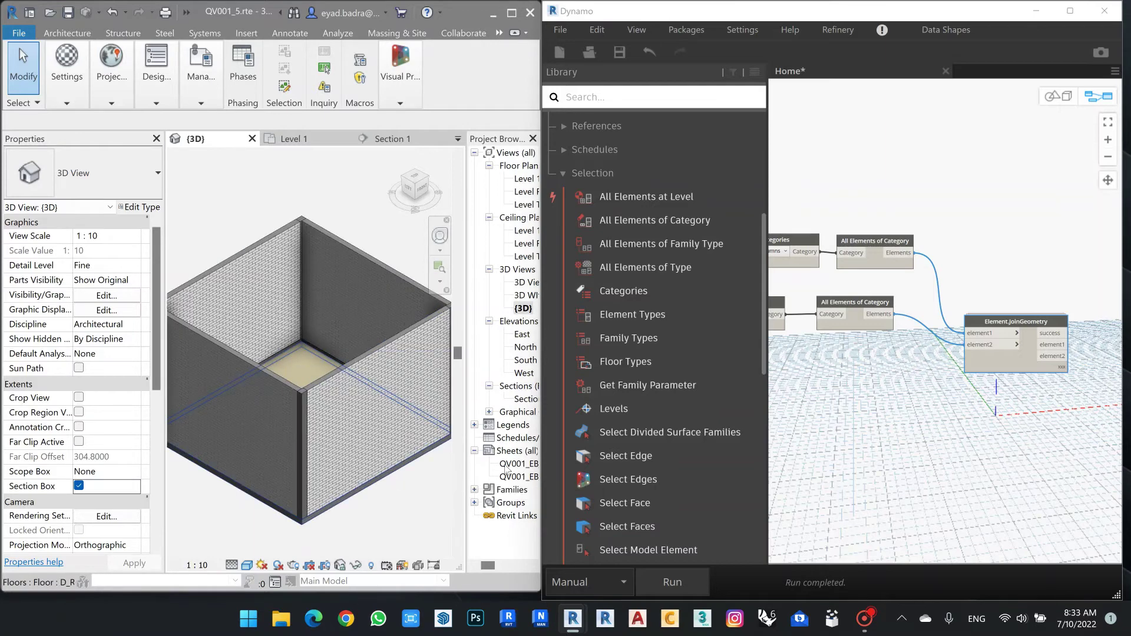
{"action": "scroll", "coordinate": [891, 387], "scroll_direction": "down", "scroll_amount": 3}
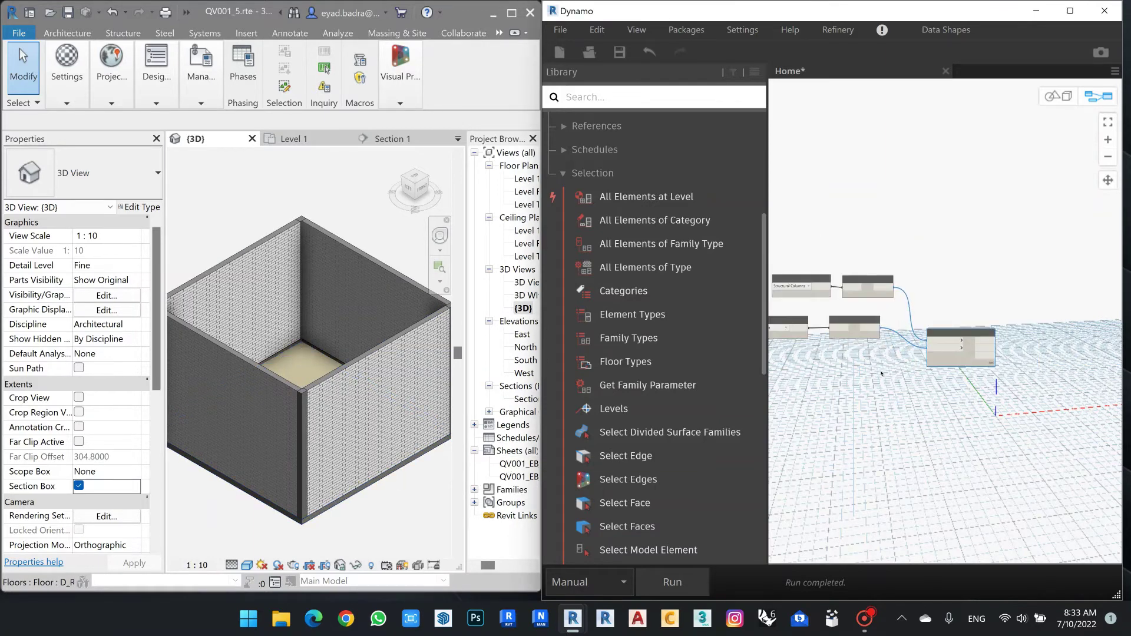
{"action": "scroll", "coordinate": [310, 371], "scroll_direction": "down", "scroll_amount": 3}
{"action": "scroll", "coordinate": [309, 371], "scroll_direction": "down", "scroll_amount": 2}
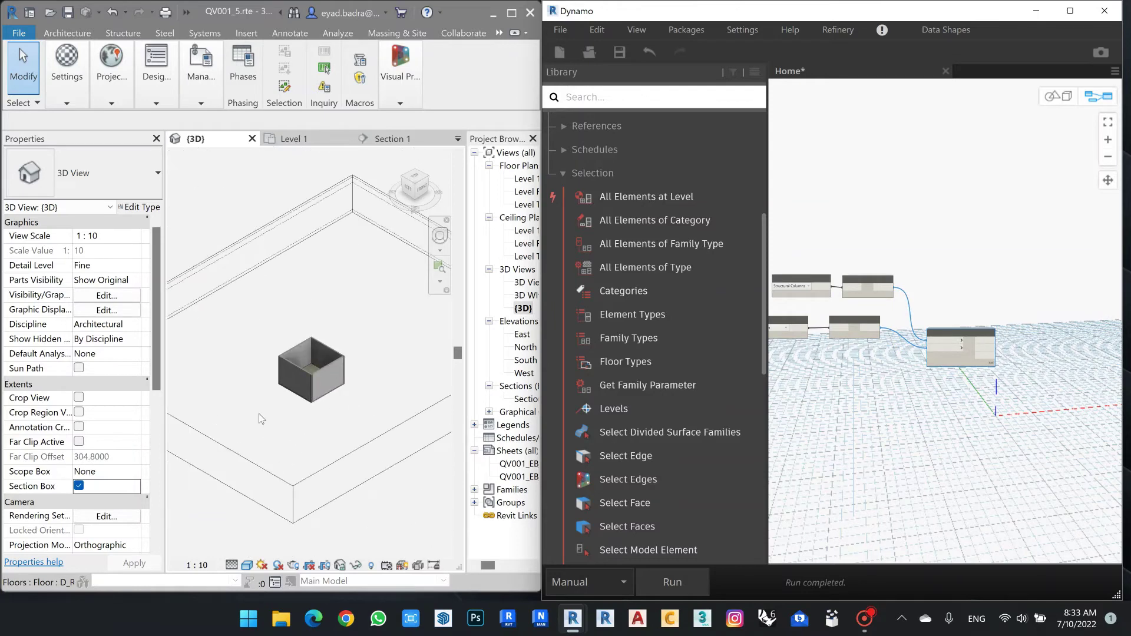
{"action": "left_click", "coordinate": [239, 454]}
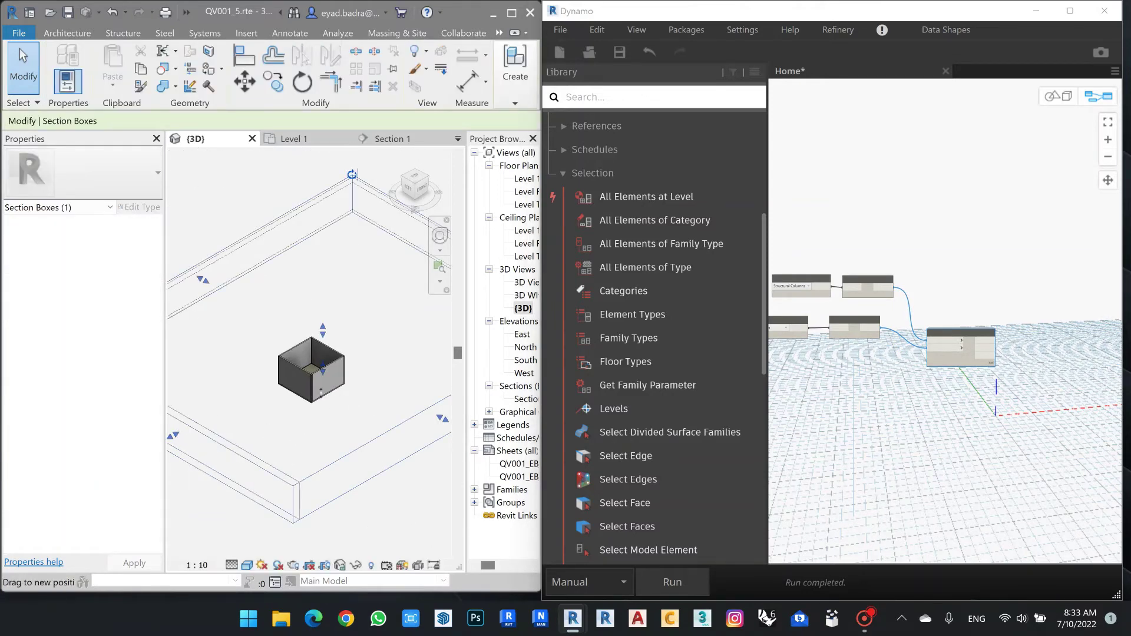
{"action": "middle_click_drag", "start_coordinate": [183, 442], "coordinate": [281, 387], "text": "shift"}
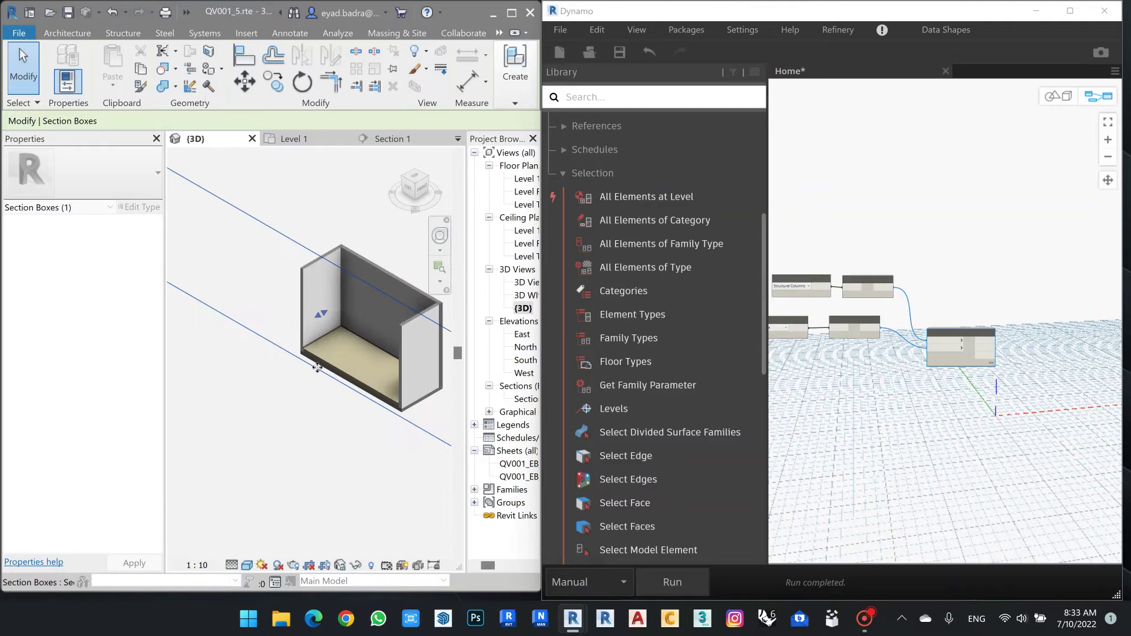
{"action": "scroll", "coordinate": [318, 367], "scroll_direction": "up", "scroll_amount": 5}
{"action": "scroll", "coordinate": [265, 335], "scroll_direction": "up", "scroll_amount": 3}
{"action": "mouse_move", "coordinate": [212, 309]}
{"action": "middle_mouse_down"}
{"action": "mouse_move", "coordinate": [213, 356]}
{"action": "mouse_move", "coordinate": [202, 358]}
{"action": "middle_mouse_up"}
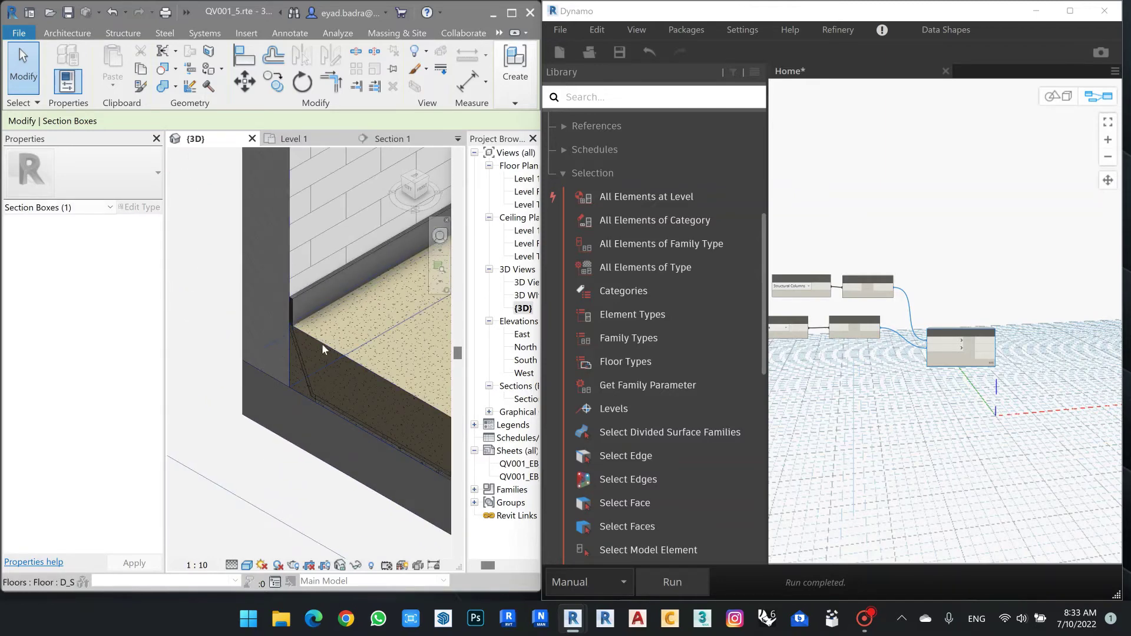
{"action": "scroll", "coordinate": [323, 344], "scroll_direction": "up", "scroll_amount": 1}
{"action": "scroll", "coordinate": [323, 343], "scroll_direction": "up", "scroll_amount": 1}
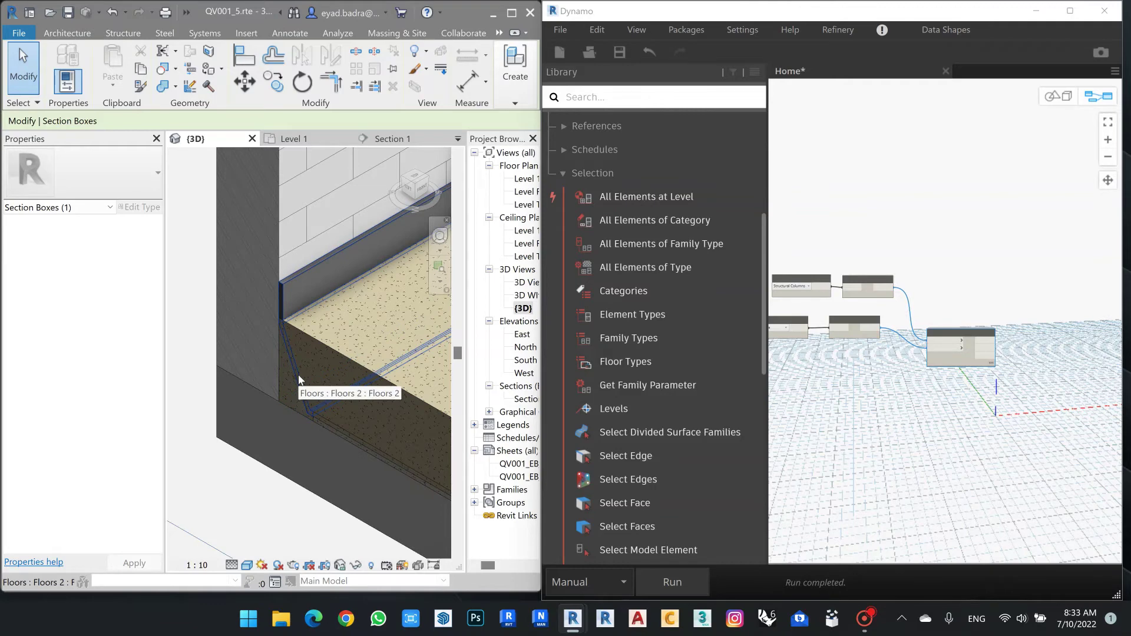
{"action": "scroll", "coordinate": [286, 383], "scroll_direction": "down", "scroll_amount": 3}
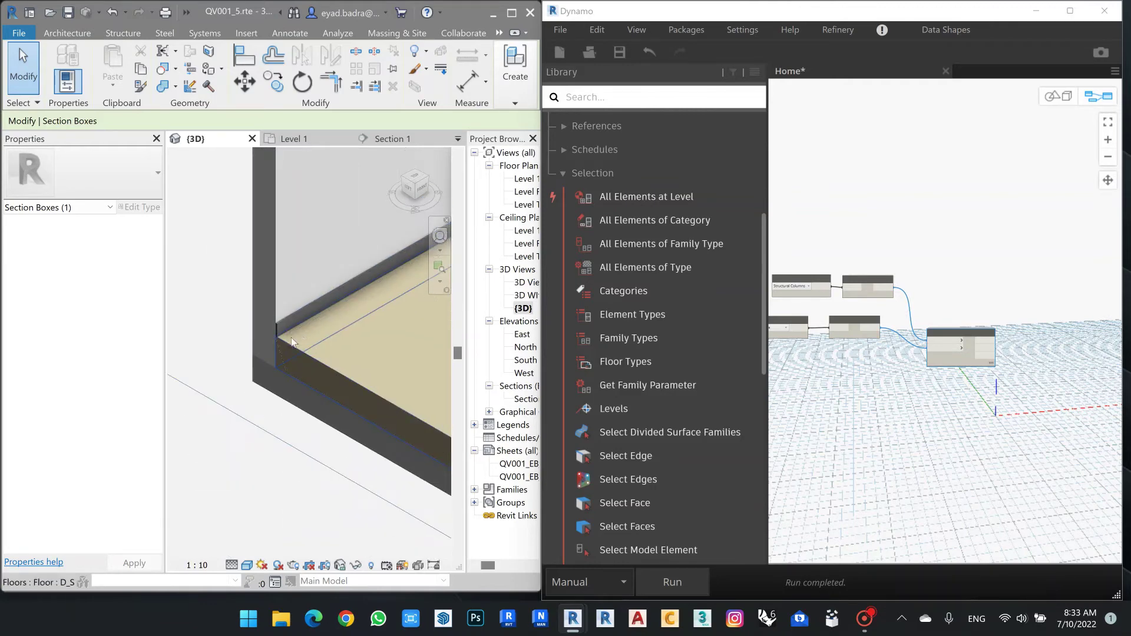
{"action": "scroll", "coordinate": [278, 389], "scroll_direction": "down", "scroll_amount": 2}
{"action": "scroll", "coordinate": [268, 400], "scroll_direction": "down", "scroll_amount": 2}
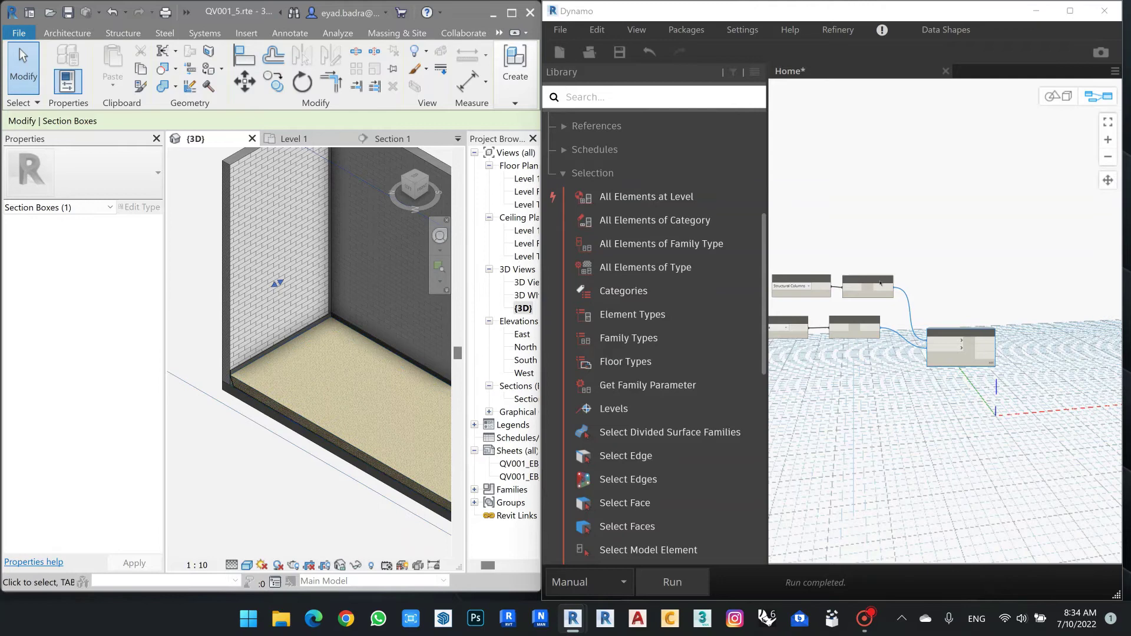
{"action": "scroll", "coordinate": [859, 367], "scroll_direction": "down", "scroll_amount": 2}
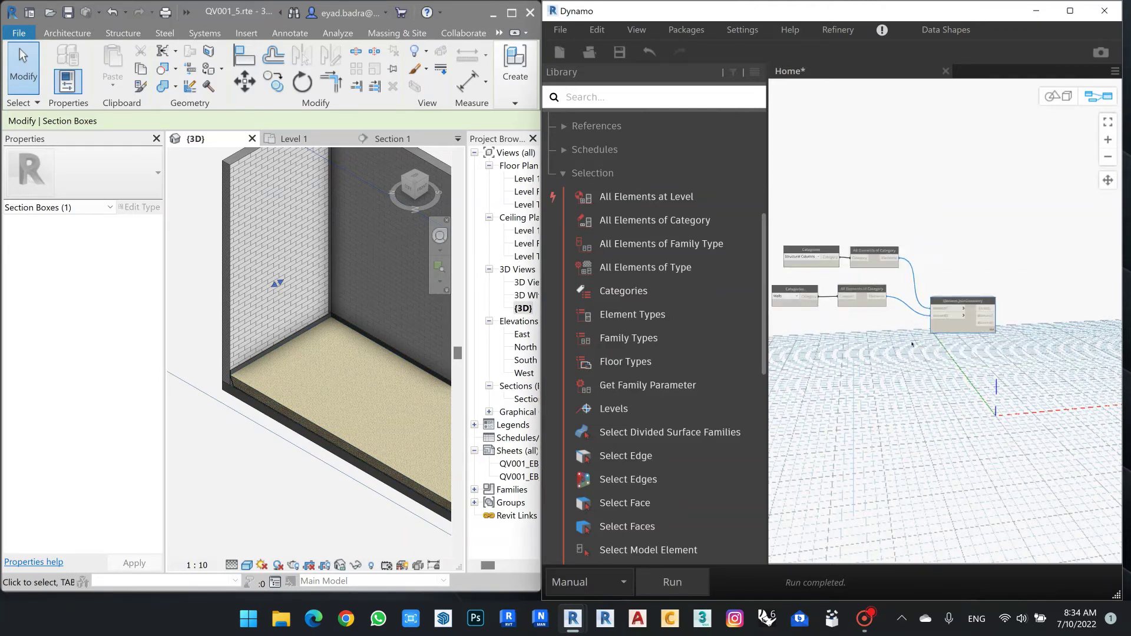
{"action": "scroll", "coordinate": [927, 233], "scroll_direction": "down", "scroll_amount": 1}
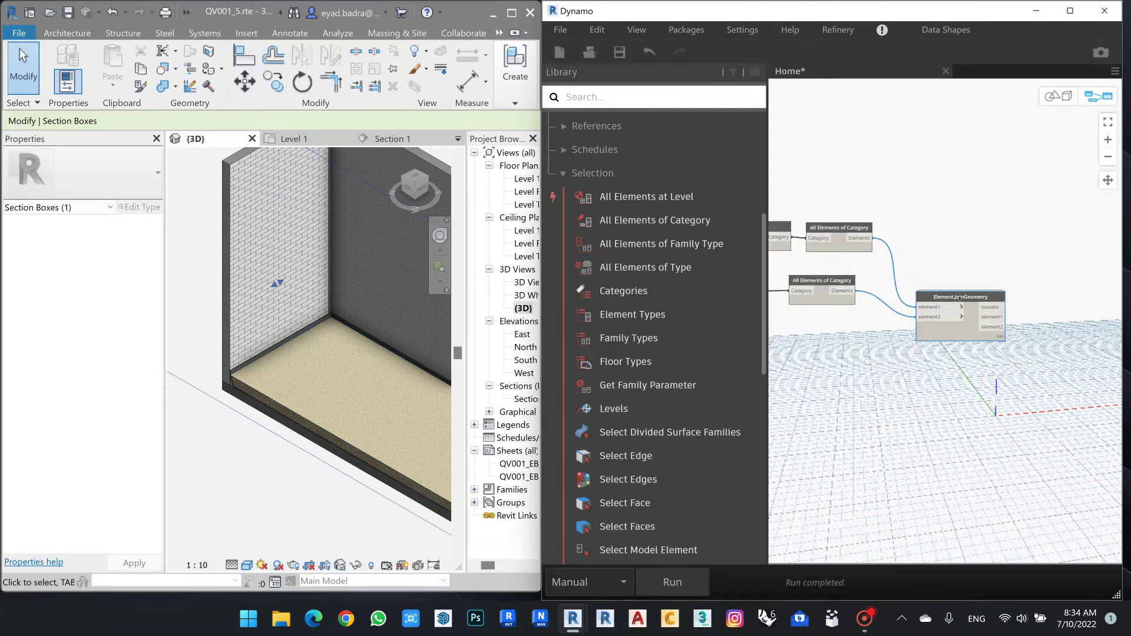
{"action": "scroll", "coordinate": [901, 222], "scroll_direction": "down", "scroll_amount": 1}
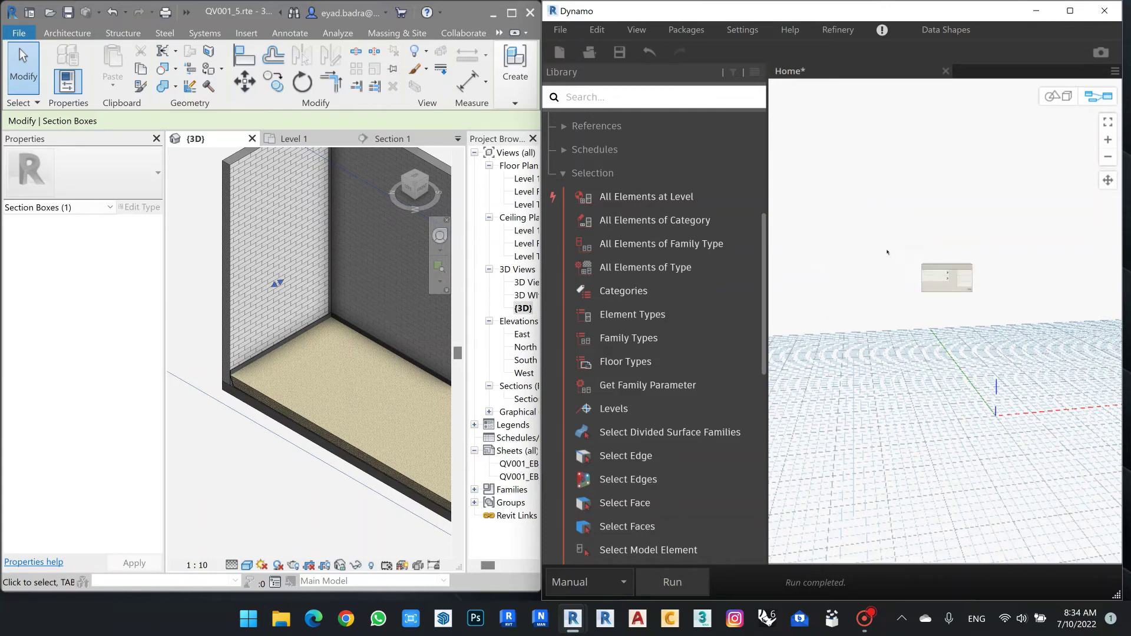
{"action": "scroll", "coordinate": [934, 274], "scroll_direction": "up", "scroll_amount": 3}
{"action": "scroll", "coordinate": [934, 287], "scroll_direction": "up", "scroll_amount": 1}
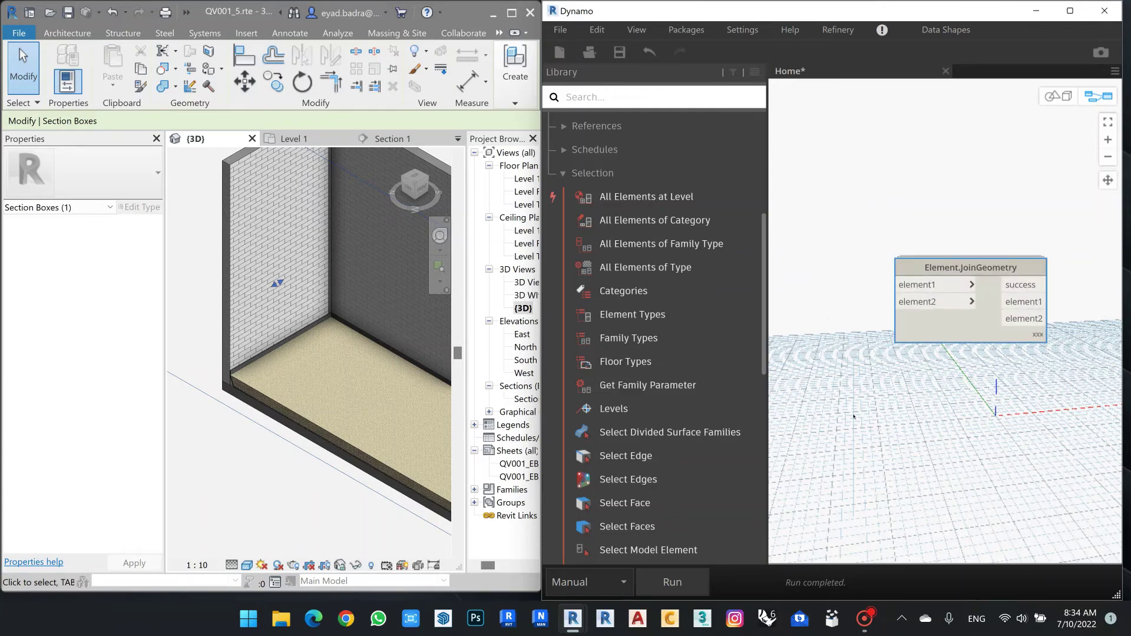
{"action": "scroll", "coordinate": [677, 300], "scroll_direction": "down", "scroll_amount": 5}
{"action": "scroll", "coordinate": [678, 302], "scroll_direction": "up", "scroll_amount": 2}
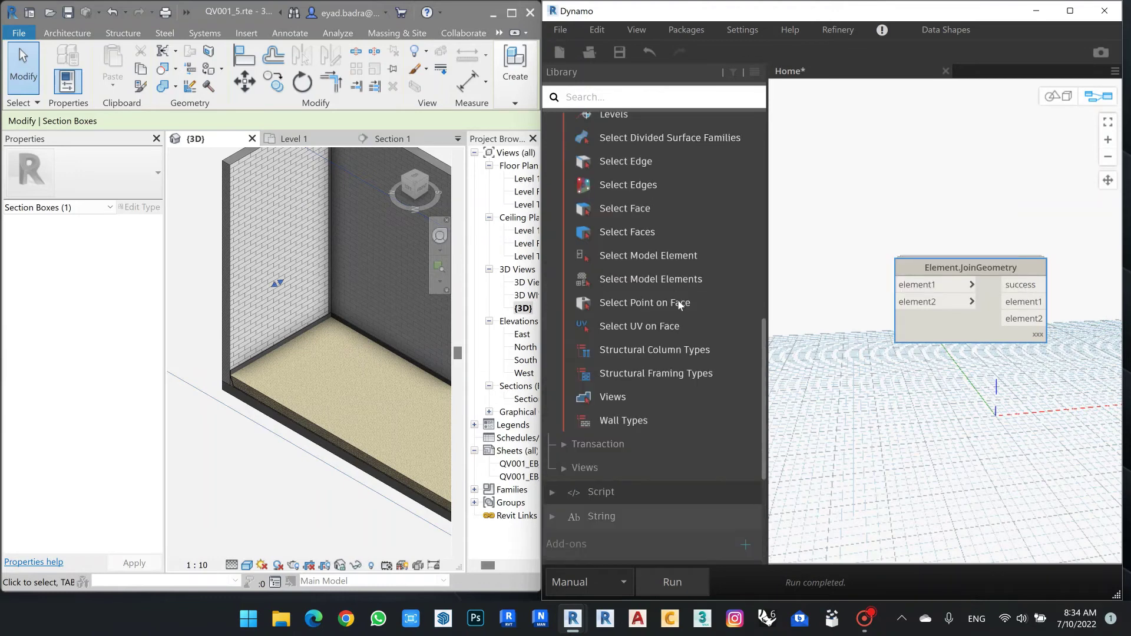
Add a Select Model Element node below Element.JoinGeometry and pick the floor for it
{"action": "left_click", "coordinate": [649, 257]}
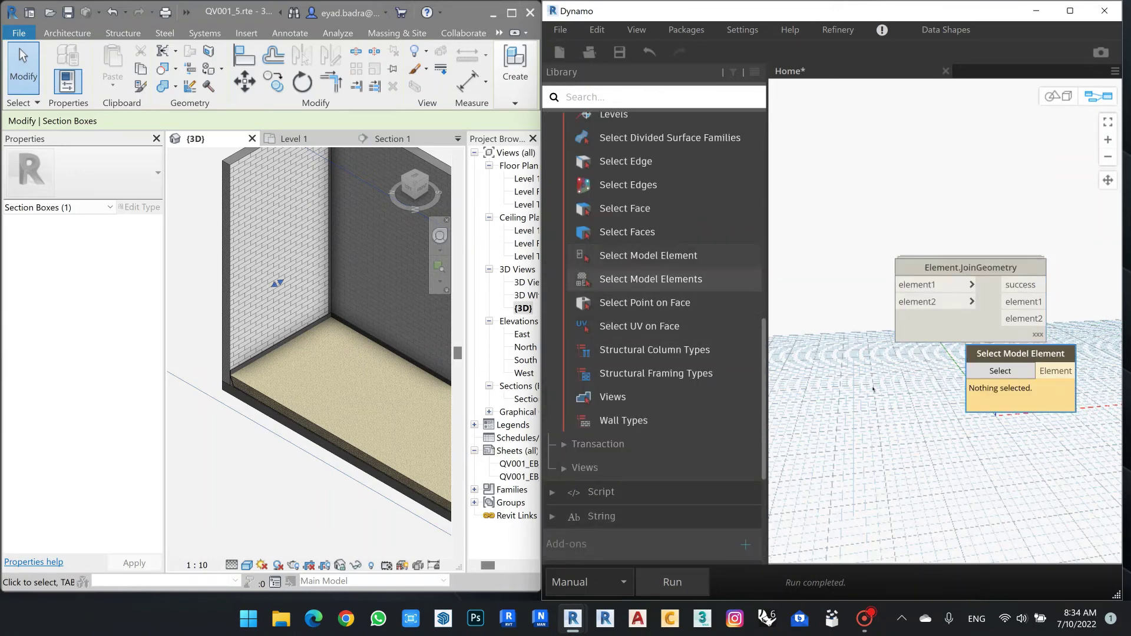
{"action": "left_click_drag", "start_coordinate": [1001, 363], "coordinate": [809, 397]}
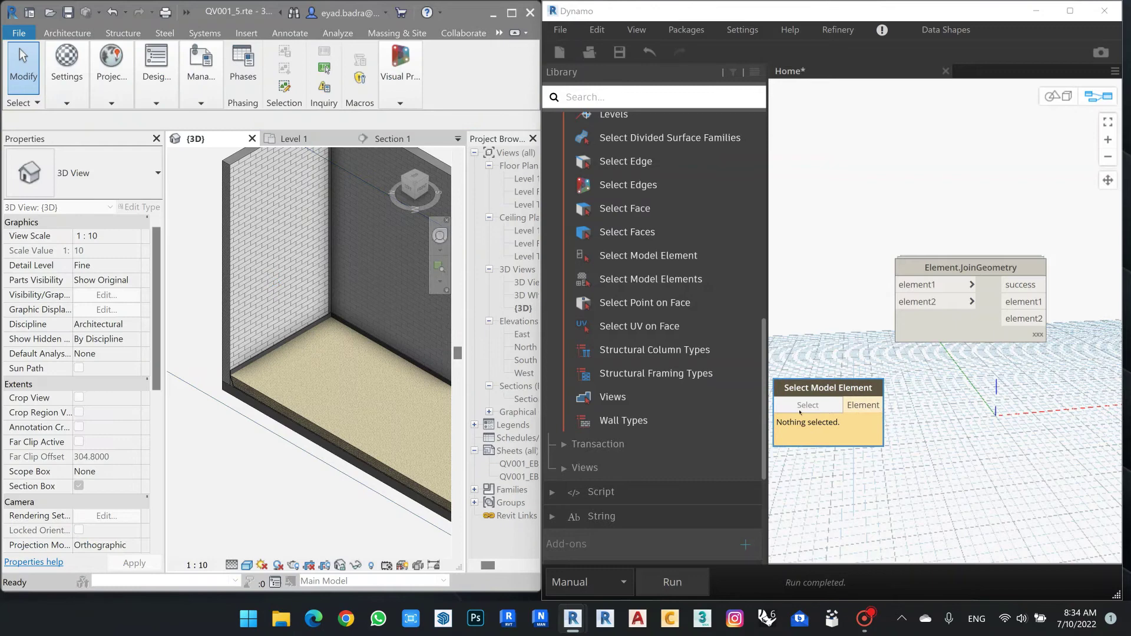
{"action": "scroll", "coordinate": [247, 363], "scroll_direction": "up", "scroll_amount": 3}
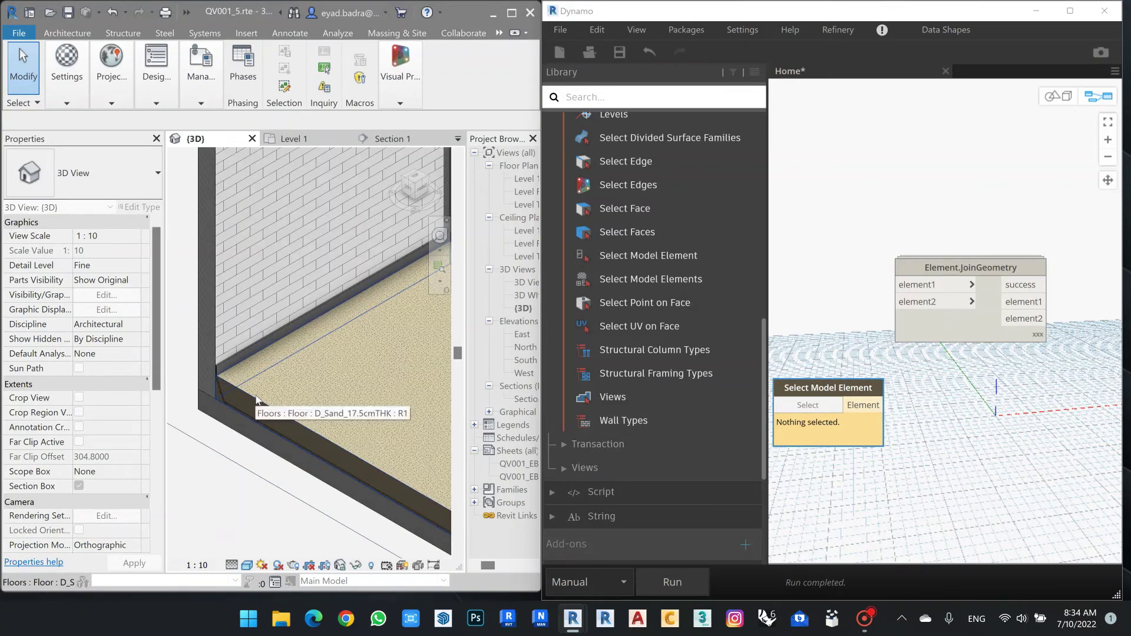
{"action": "left_click", "coordinate": [250, 391]}
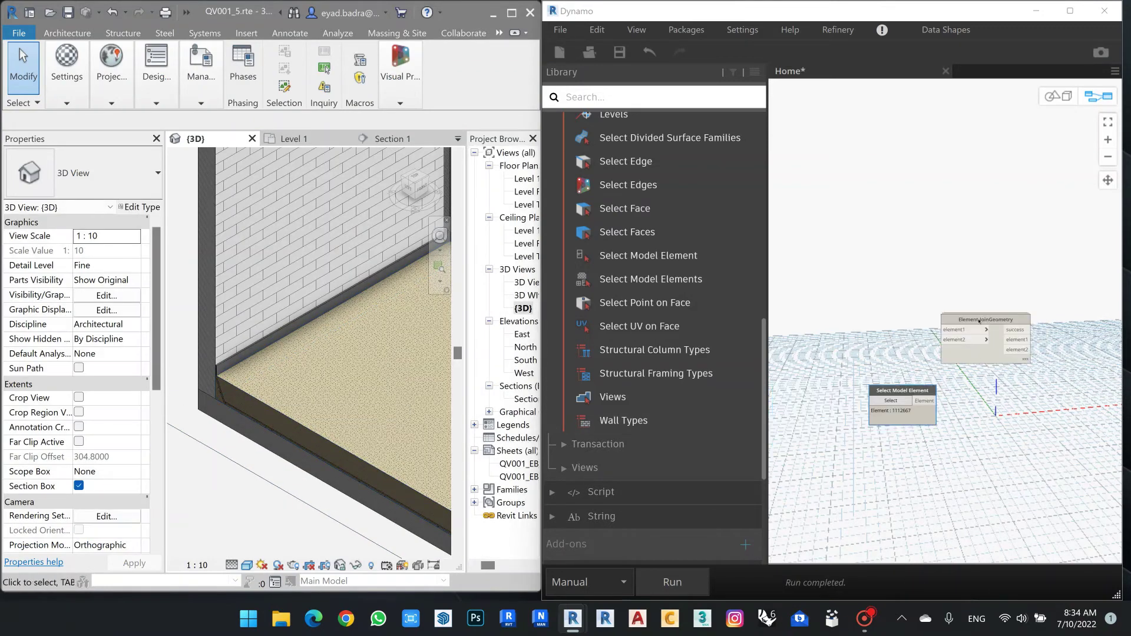
{"action": "scroll", "coordinate": [1006, 396], "scroll_direction": "down", "scroll_amount": 2}
Select the section box in the Revit 3D view
{"action": "key", "text": "ctrl+l"}
{"action": "scroll", "coordinate": [310, 390], "scroll_direction": "down", "scroll_amount": 4}
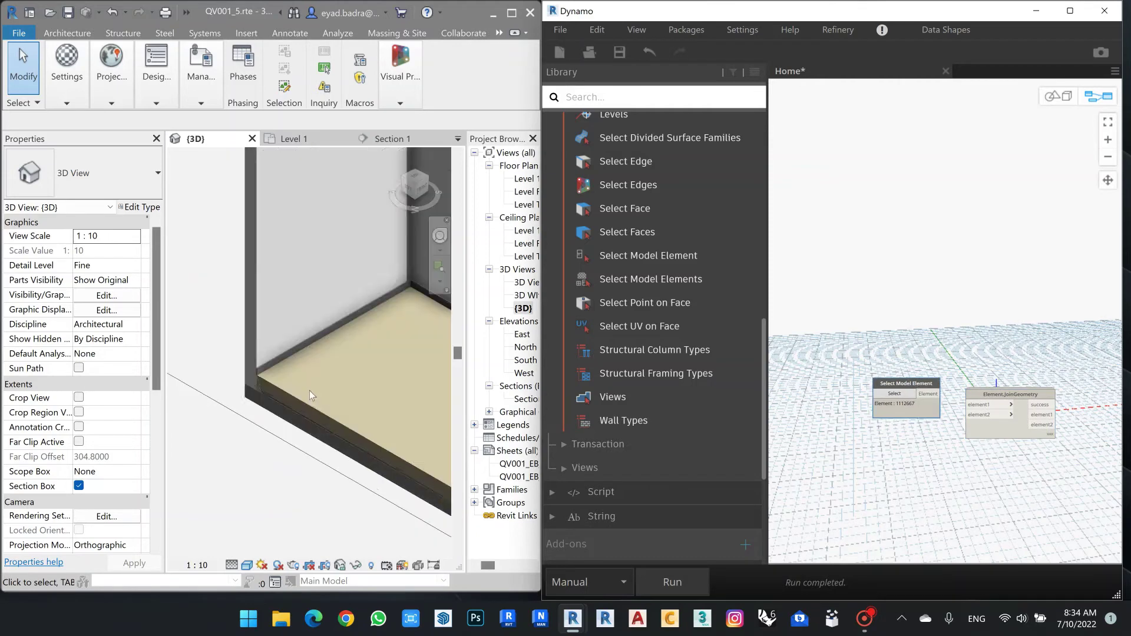
{"action": "scroll", "coordinate": [333, 395], "scroll_direction": "down", "scroll_amount": 3}
{"action": "scroll", "coordinate": [327, 372], "scroll_direction": "down", "scroll_amount": 2}
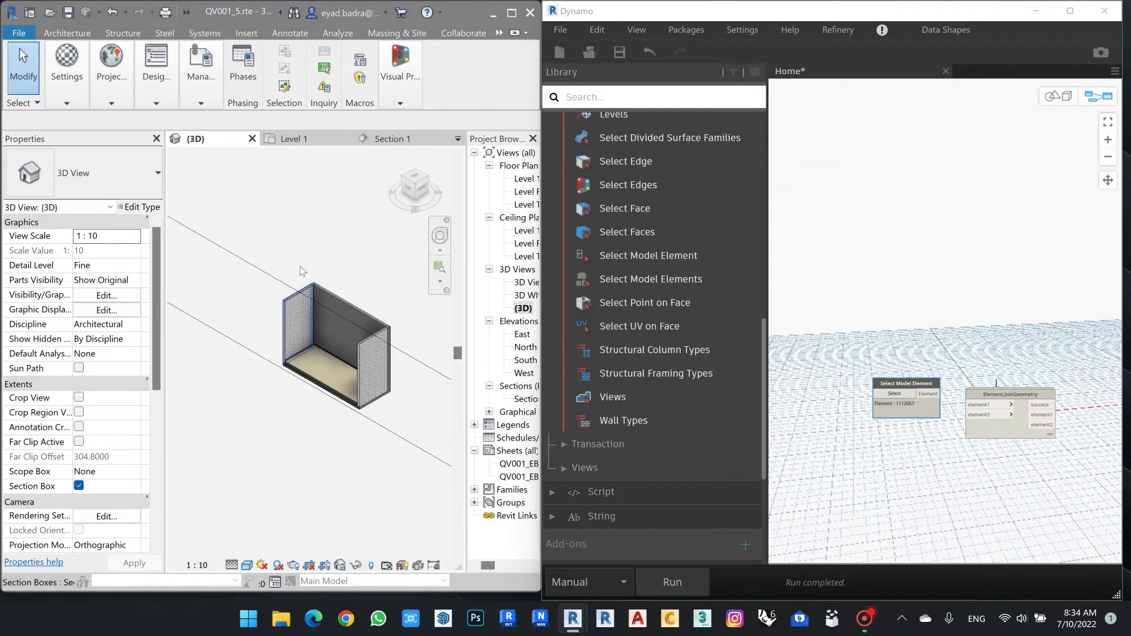
{"action": "left_click", "coordinate": [296, 312]}
{"action": "scroll", "coordinate": [297, 309], "scroll_direction": "up", "scroll_amount": 1}
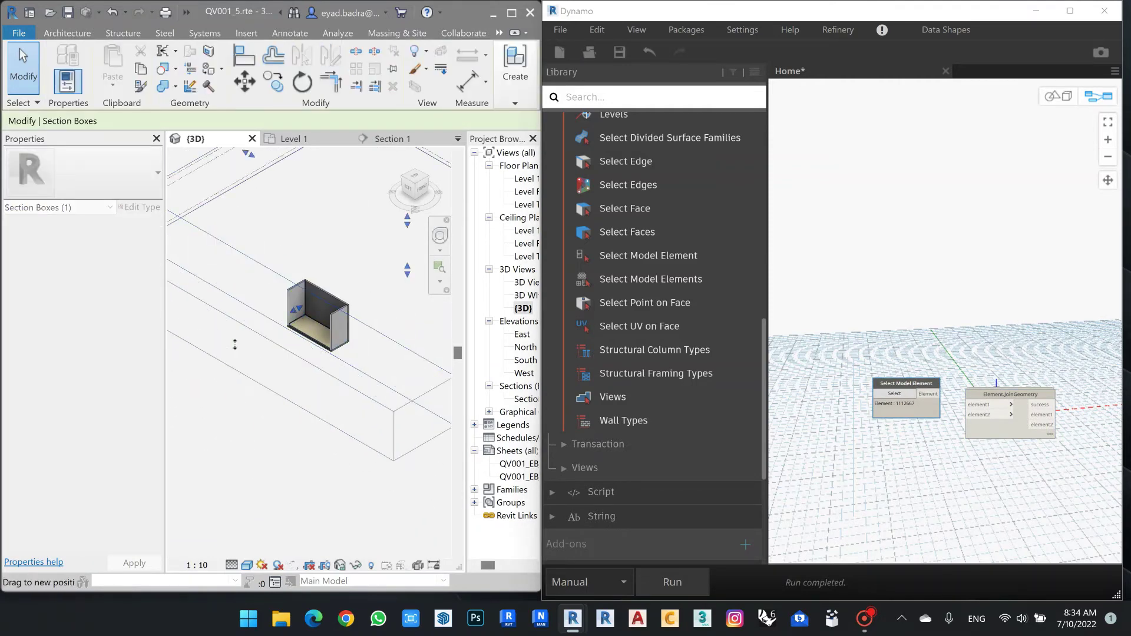
{"action": "scroll", "coordinate": [293, 295], "scroll_direction": "up", "scroll_amount": 2}
{"action": "scroll", "coordinate": [292, 284], "scroll_direction": "up", "scroll_amount": 2}
{"action": "scroll", "coordinate": [291, 281], "scroll_direction": "up", "scroll_amount": 2}
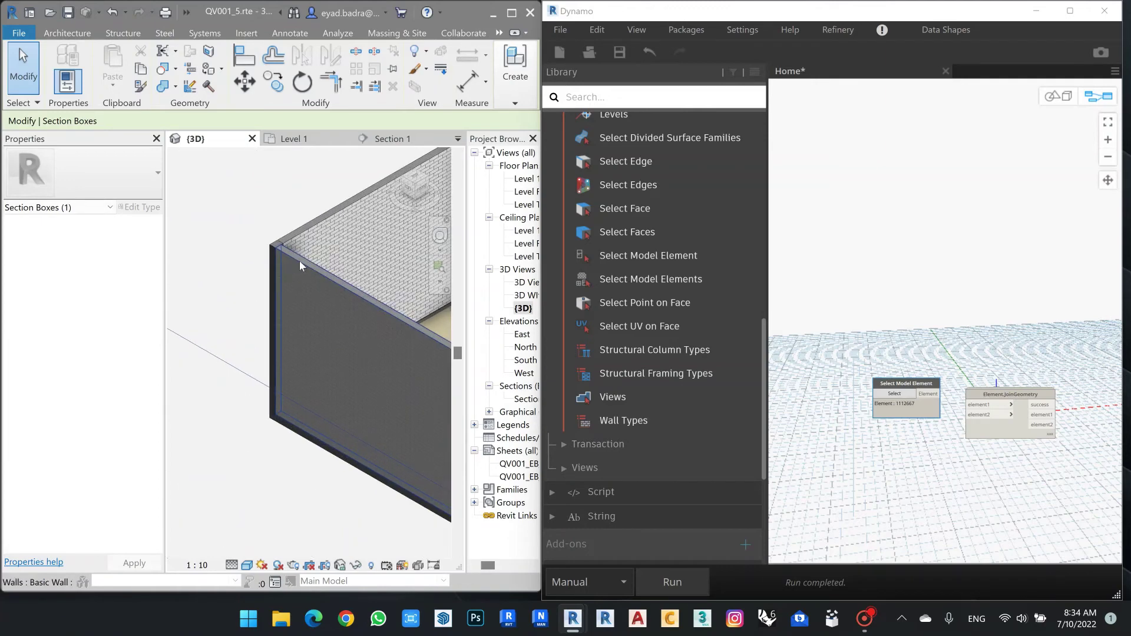
Temporarily hide all four walls of the room in the 3D view
{"action": "left_click", "coordinate": [299, 261]}
{"action": "right_click", "coordinate": [300, 260]}
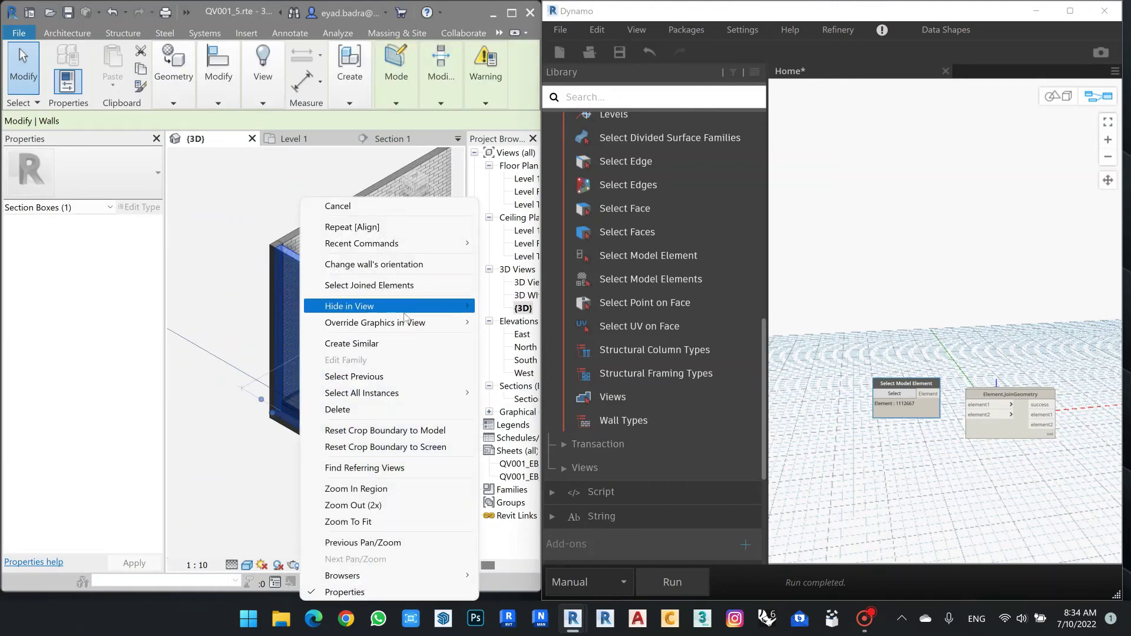
{"action": "mouse_move", "coordinate": [348, 306]}
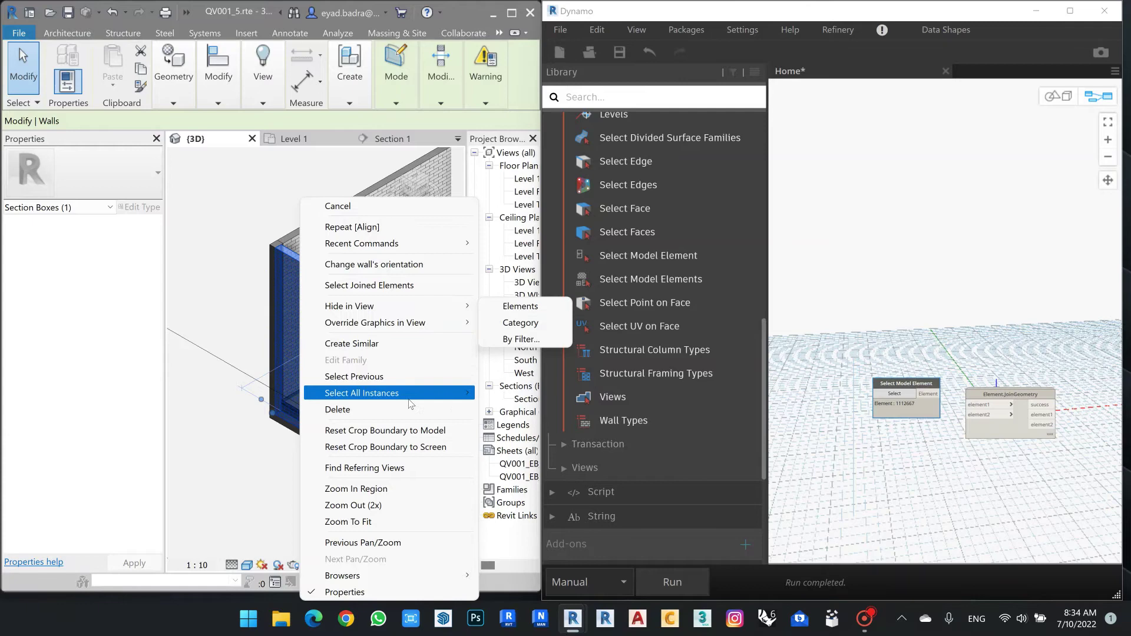
{"action": "left_click", "coordinate": [521, 409]}
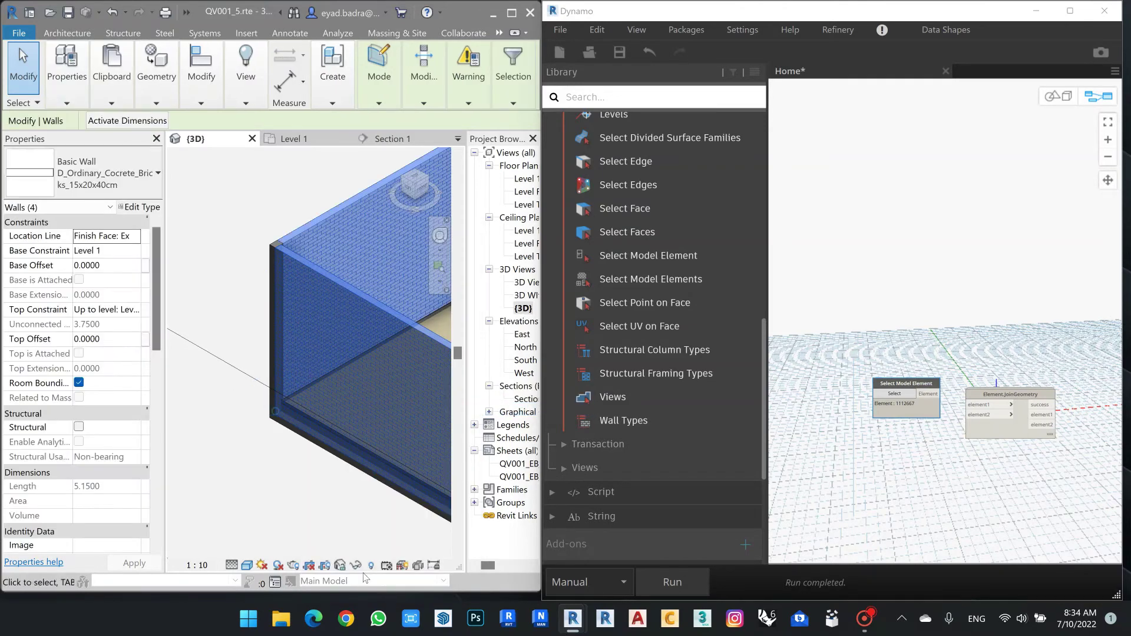
{"action": "left_click", "coordinate": [359, 566]}
{"action": "left_click", "coordinate": [374, 534]}
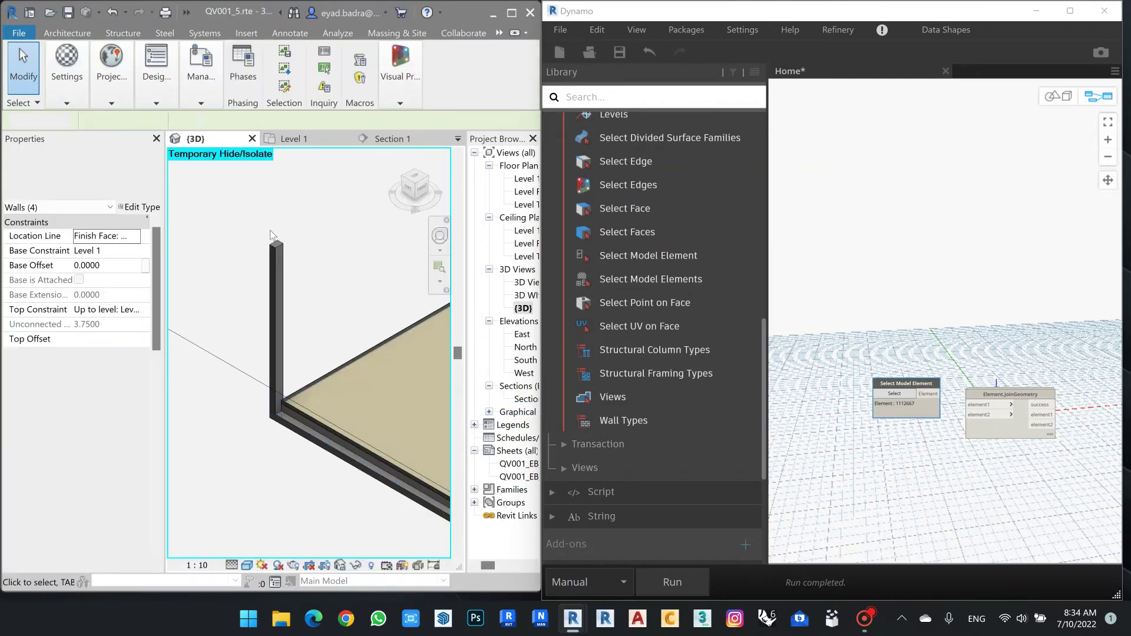
Temporarily hide all four structural columns, leaving the floor slab
{"action": "right_click", "coordinate": [277, 301]}
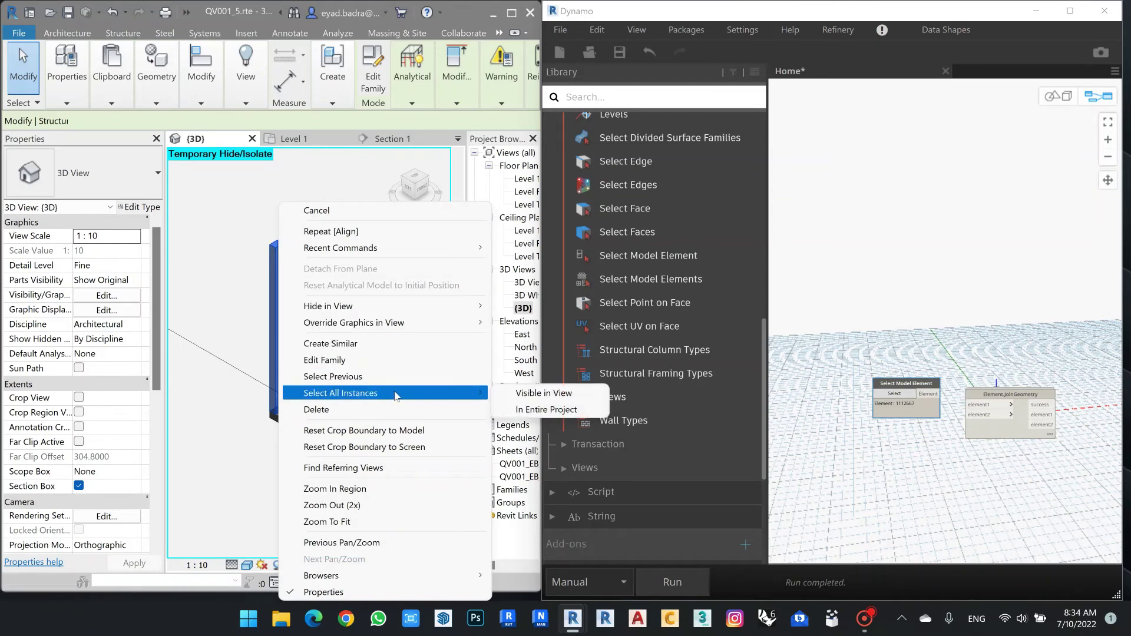
{"action": "left_click", "coordinate": [531, 408]}
{"action": "left_click", "coordinate": [355, 565]}
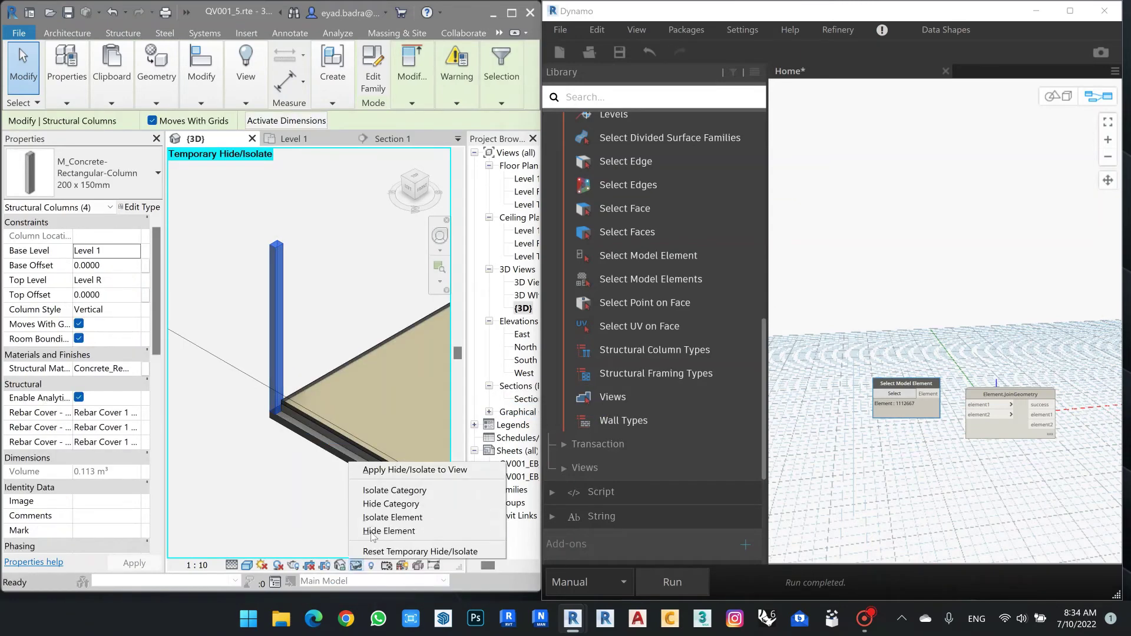
{"action": "left_click", "coordinate": [389, 533]}
{"action": "middle_click_drag", "start_coordinate": [272, 457], "coordinate": [253, 416]}
{"action": "scroll", "coordinate": [265, 390], "scroll_direction": "up", "scroll_amount": 3}
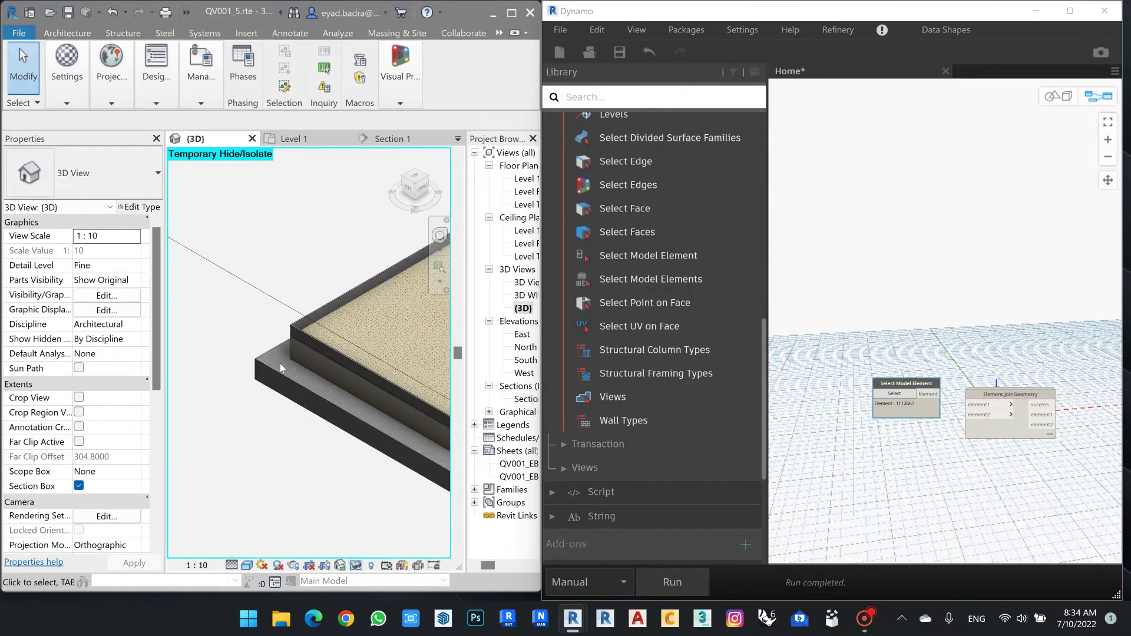
Hide the top concrete floor layer and temporarily hide the sand layer beneath it
{"action": "left_click", "coordinate": [272, 371]}
{"action": "right_click", "coordinate": [274, 371]}
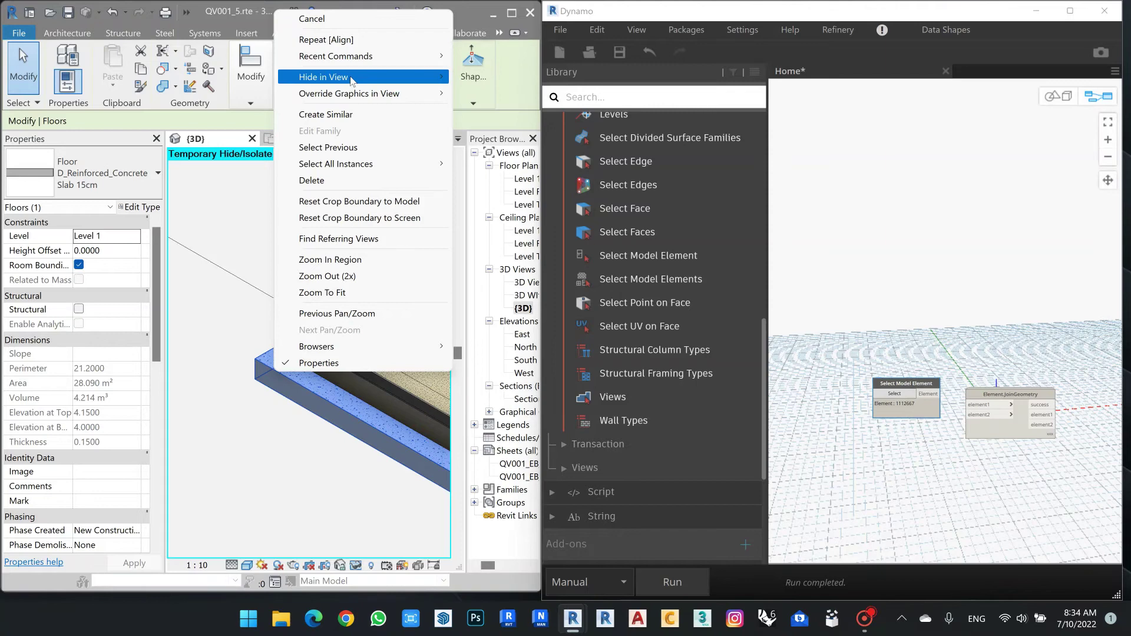
{"action": "left_click", "coordinate": [482, 77]}
{"action": "scroll", "coordinate": [290, 381], "scroll_direction": "down", "scroll_amount": 2}
{"action": "scroll", "coordinate": [305, 353], "scroll_direction": "up", "scroll_amount": 3}
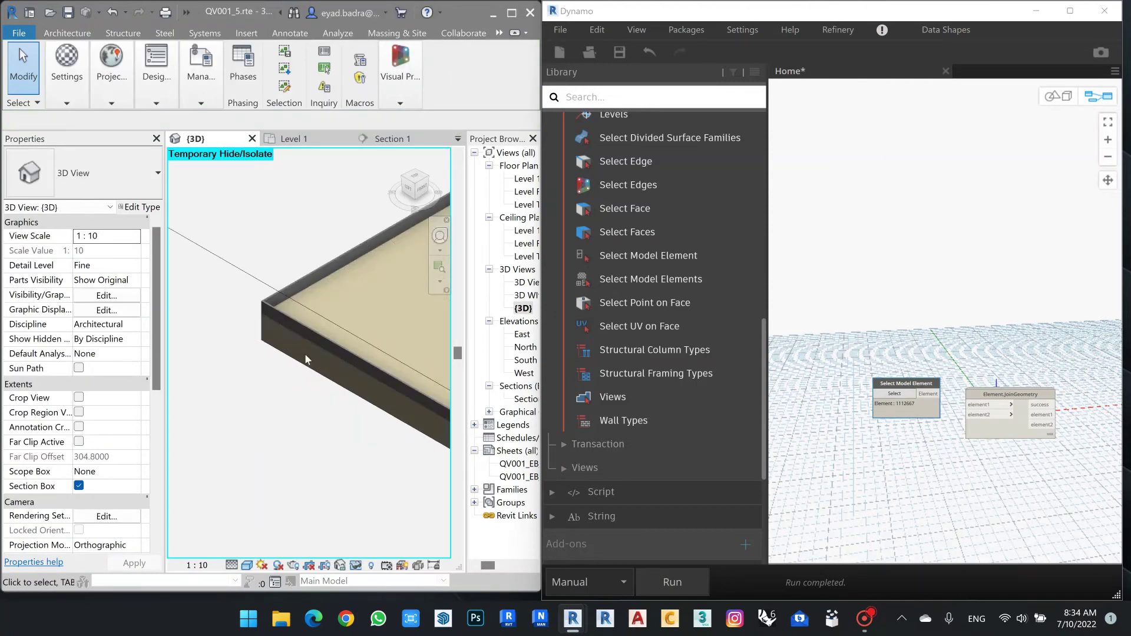
{"action": "scroll", "coordinate": [304, 354], "scroll_direction": "up", "scroll_amount": 2}
{"action": "scroll", "coordinate": [235, 296], "scroll_direction": "up", "scroll_amount": 2}
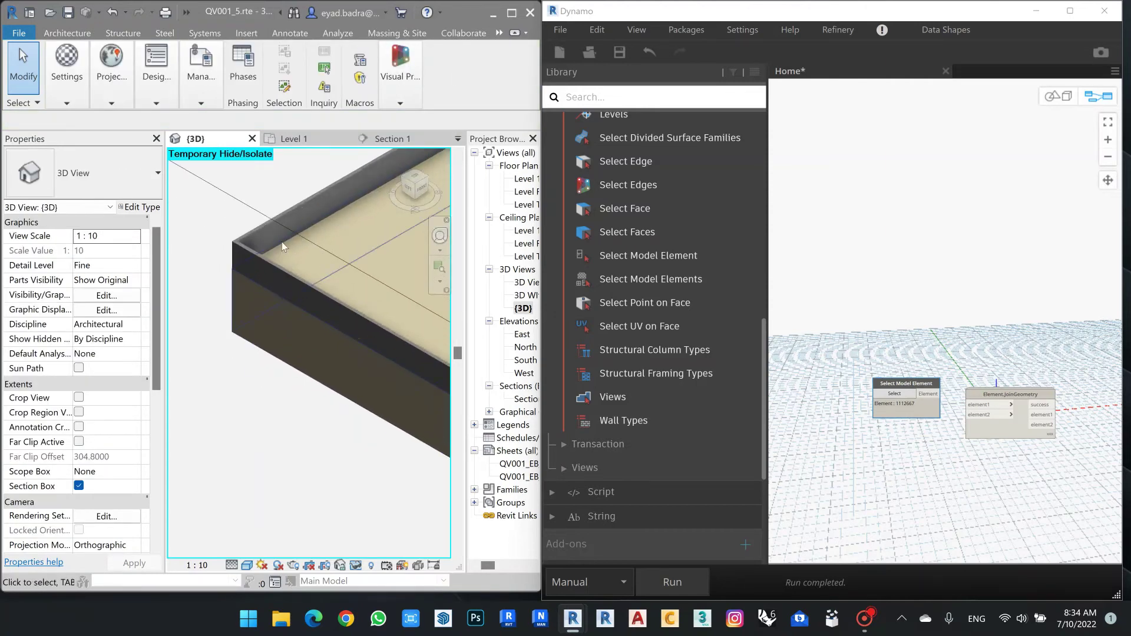
{"action": "left_click", "coordinate": [237, 305]}
{"action": "right_click", "coordinate": [237, 309]}
{"action": "mouse_move", "coordinate": [288, 306]}
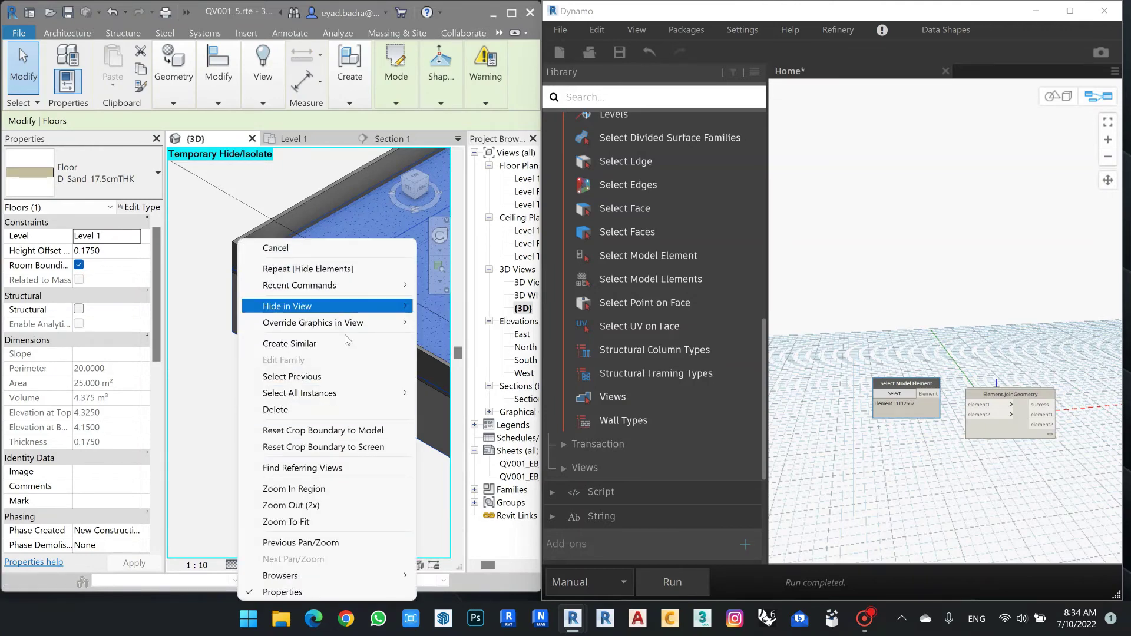
{"action": "left_click", "coordinate": [427, 506]}
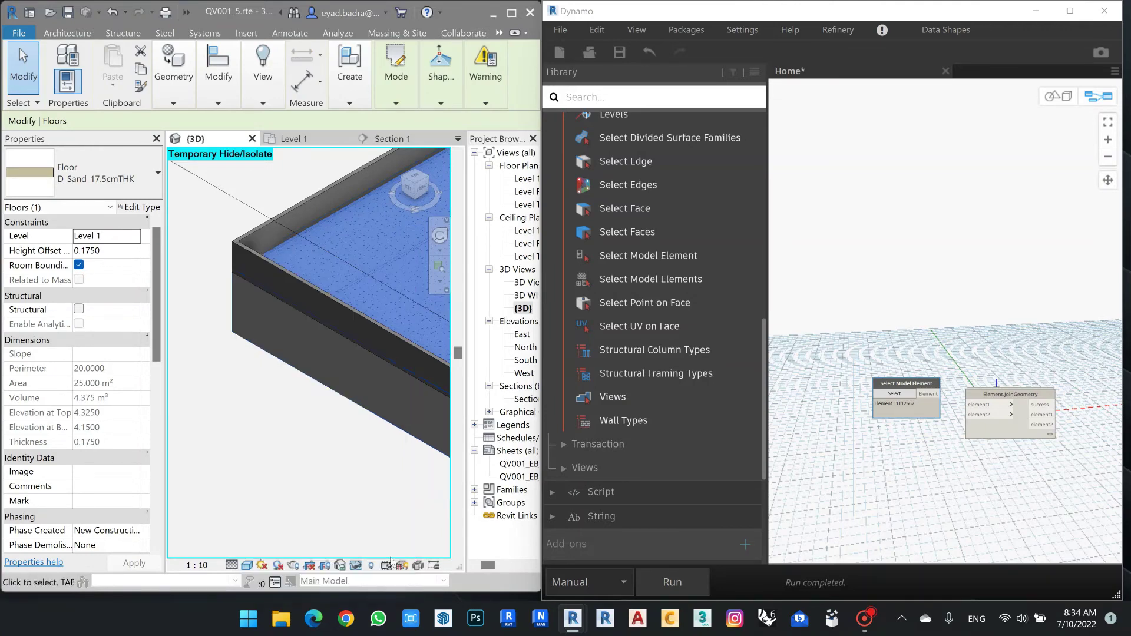
{"action": "left_click", "coordinate": [354, 566]}
{"action": "left_click", "coordinate": [390, 534]}
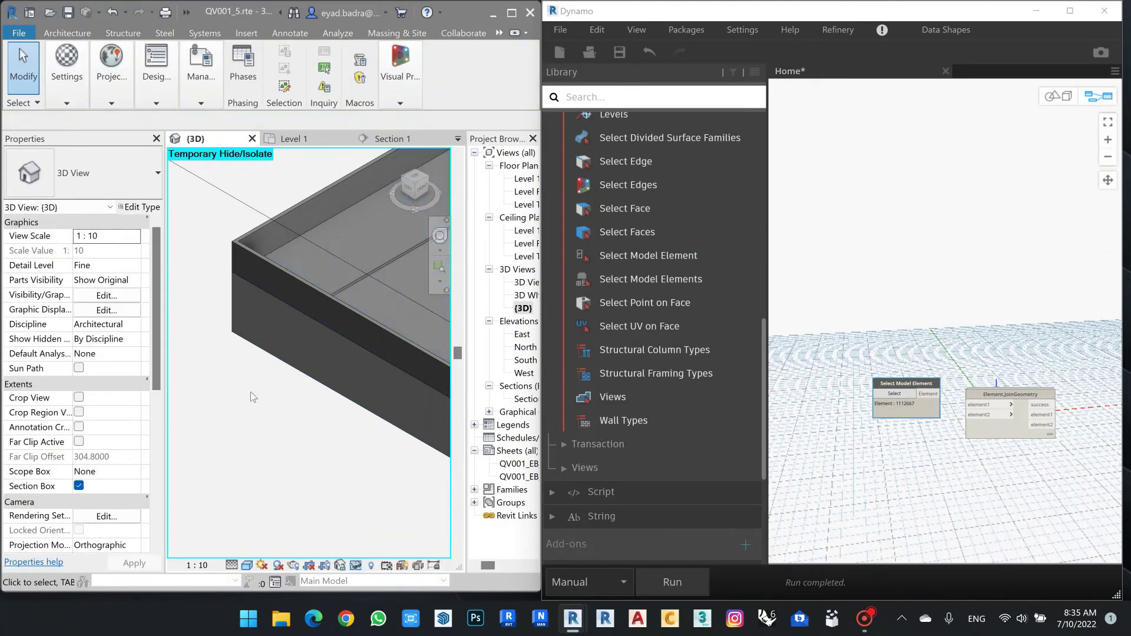
{"action": "scroll", "coordinate": [250, 391], "scroll_direction": "up", "scroll_amount": 2}
{"action": "scroll", "coordinate": [266, 337], "scroll_direction": "up", "scroll_amount": 2}
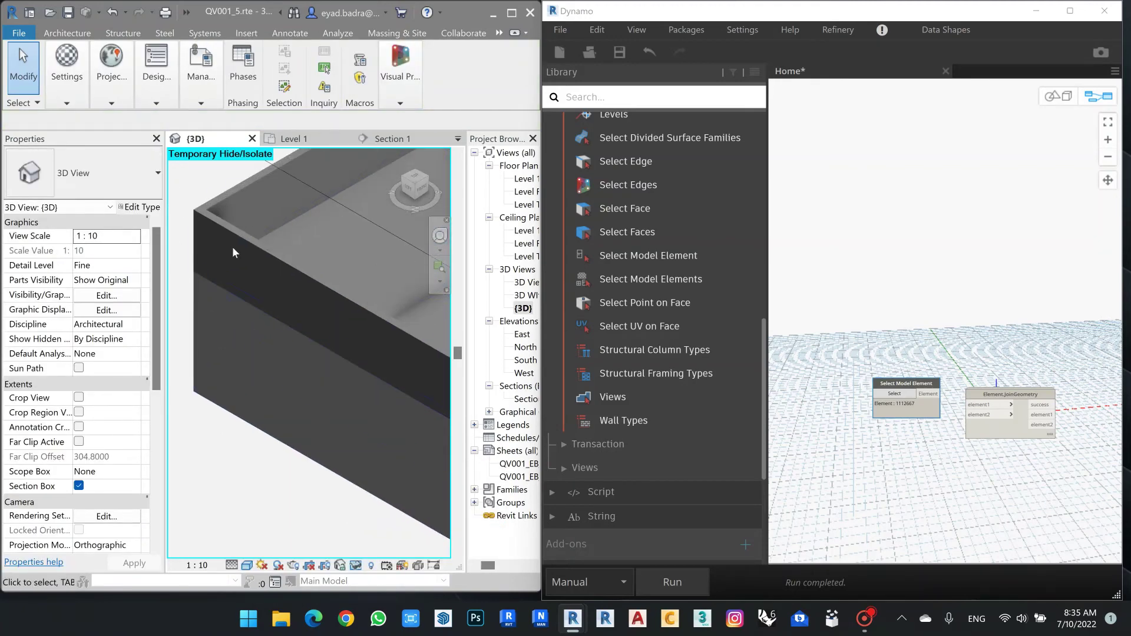
{"action": "scroll", "coordinate": [246, 297], "scroll_direction": "down", "scroll_amount": 2}
{"action": "scroll", "coordinate": [244, 298], "scroll_direction": "up", "scroll_amount": 2}
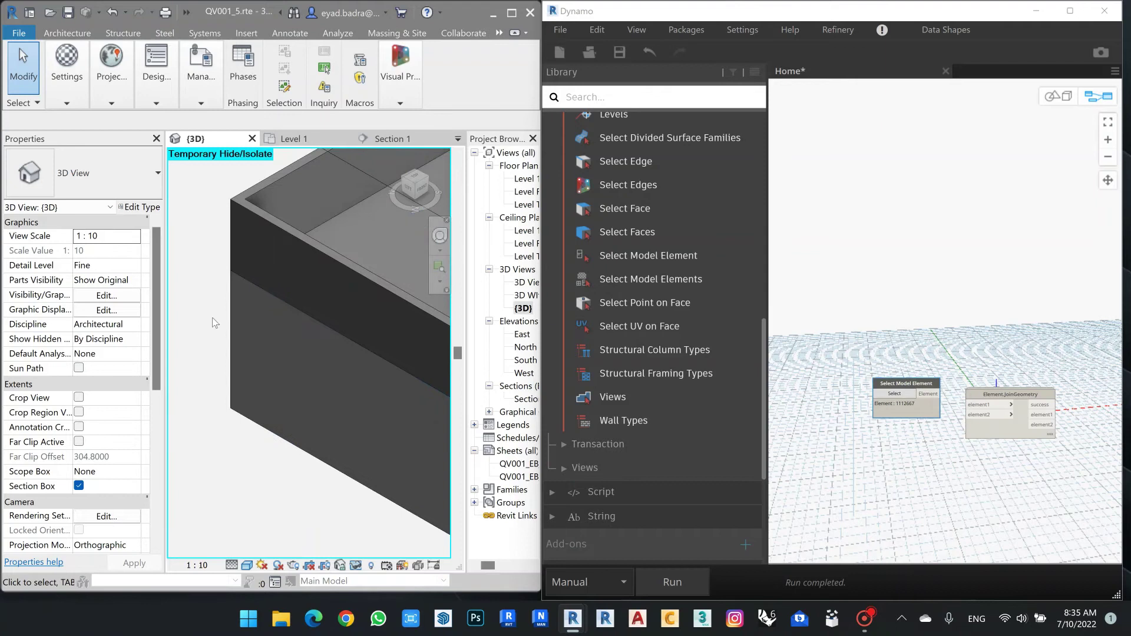
Check the stacked floor layers in Section 1, then return to the 3D view
{"action": "middle_click_drag", "start_coordinate": [242, 323], "coordinate": [233, 329], "text": "shift"}
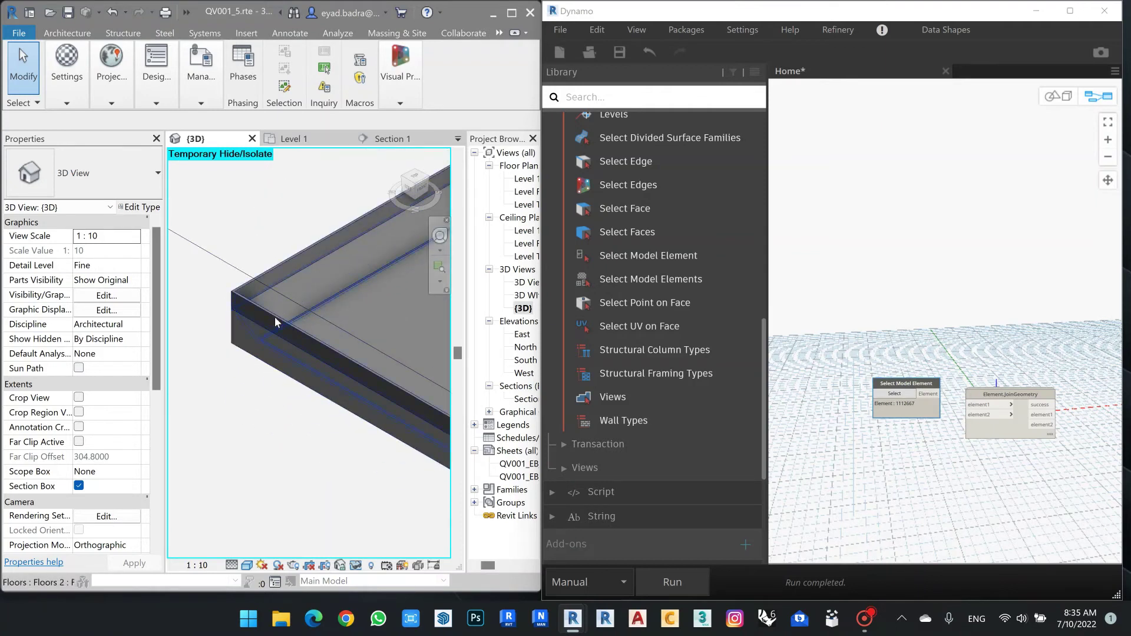
{"action": "middle_click_drag", "start_coordinate": [236, 326], "coordinate": [265, 341], "text": "shift"}
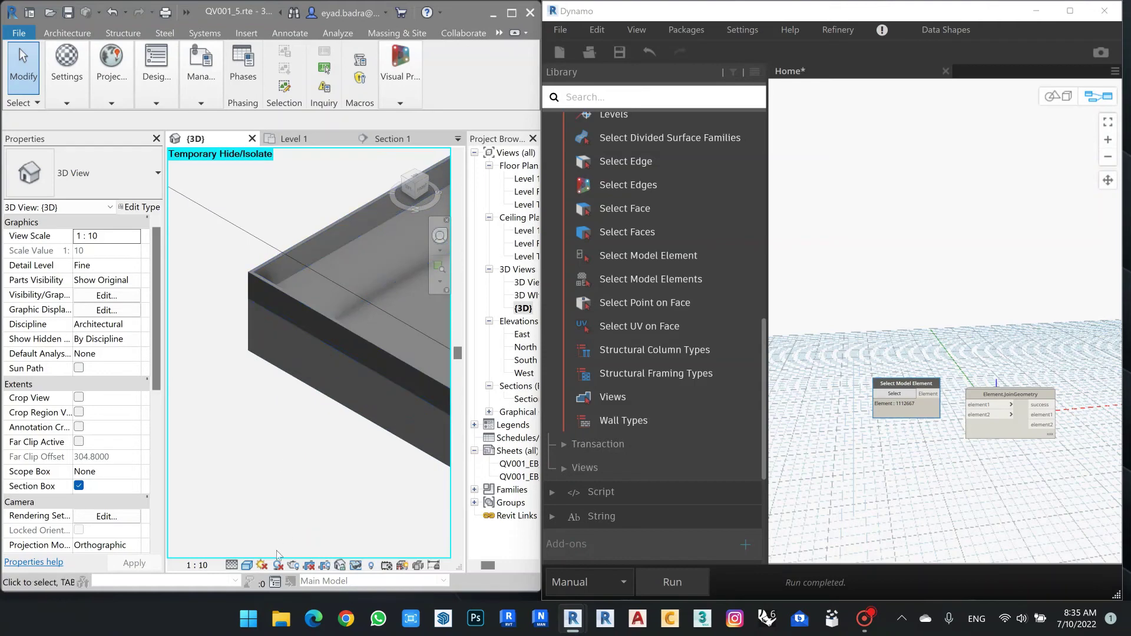
{"action": "left_click", "coordinate": [521, 398]}
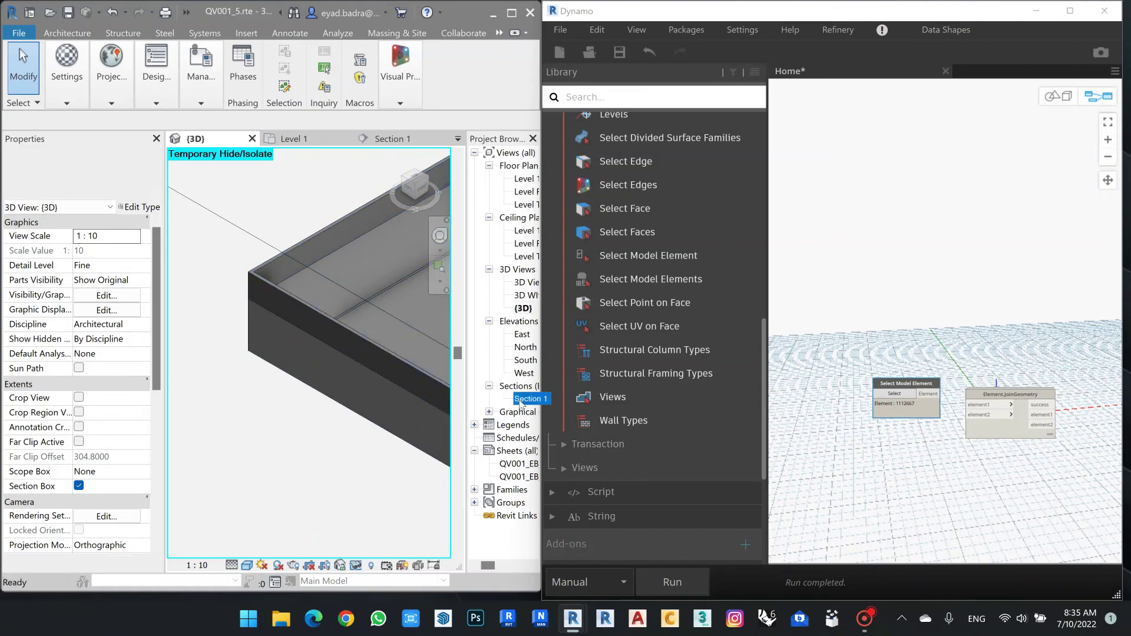
{"action": "double_click", "coordinate": [521, 398]}
{"action": "scroll", "coordinate": [349, 385], "scroll_direction": "up", "scroll_amount": 3}
{"action": "scroll", "coordinate": [301, 429], "scroll_direction": "up", "scroll_amount": 3}
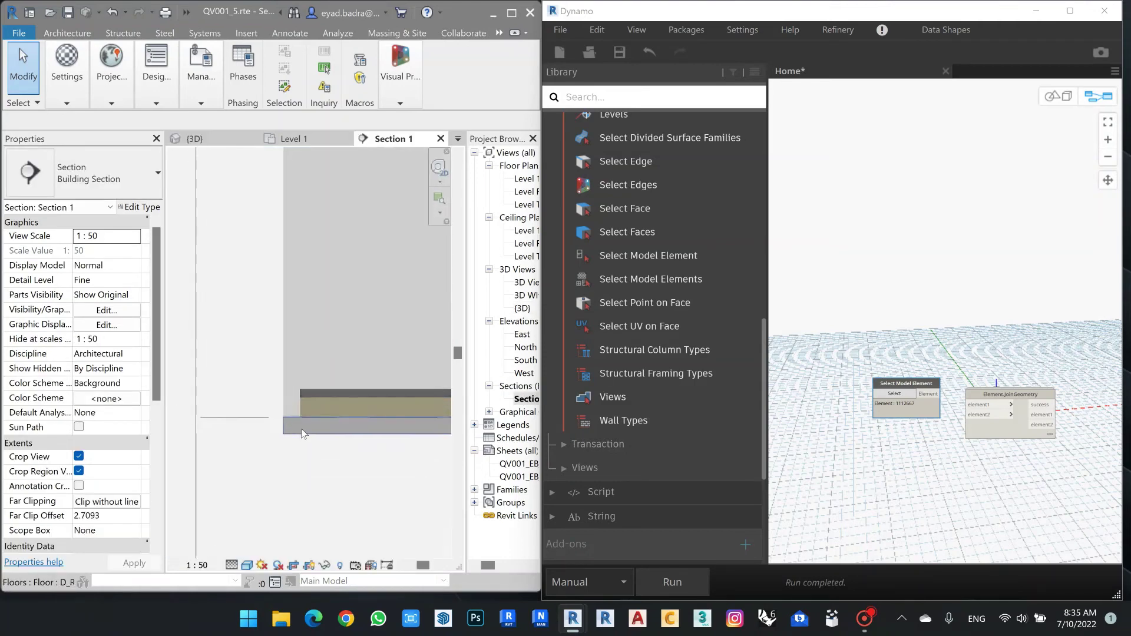
{"action": "scroll", "coordinate": [301, 429], "scroll_direction": "up", "scroll_amount": 4}
{"action": "scroll", "coordinate": [325, 423], "scroll_direction": "up", "scroll_amount": 3}
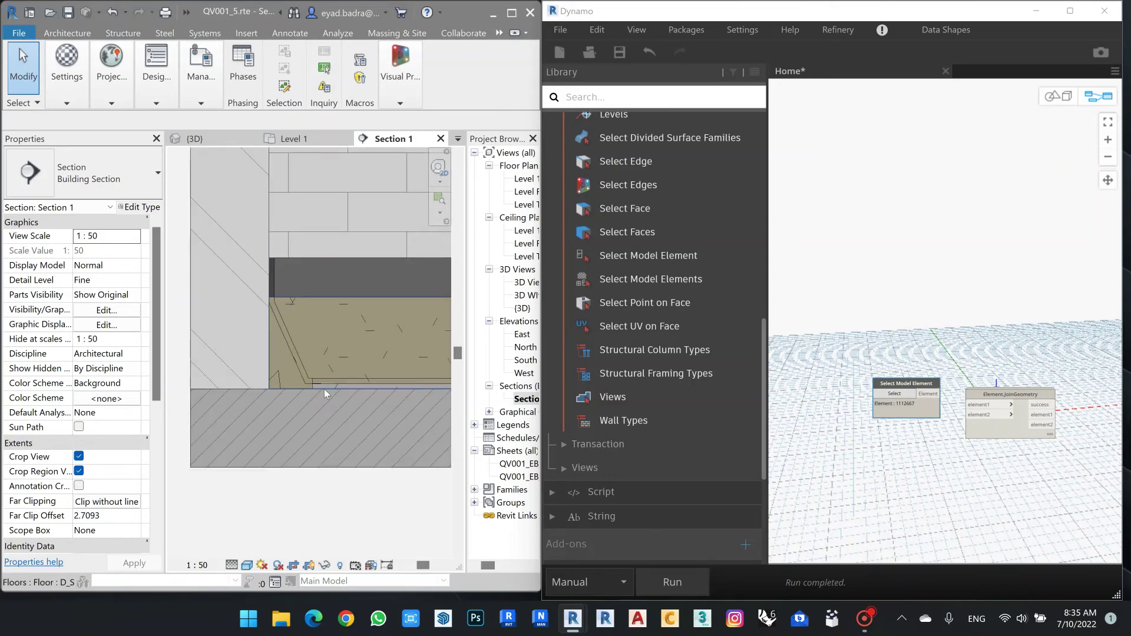
{"action": "scroll", "coordinate": [324, 389], "scroll_direction": "up", "scroll_amount": 2}
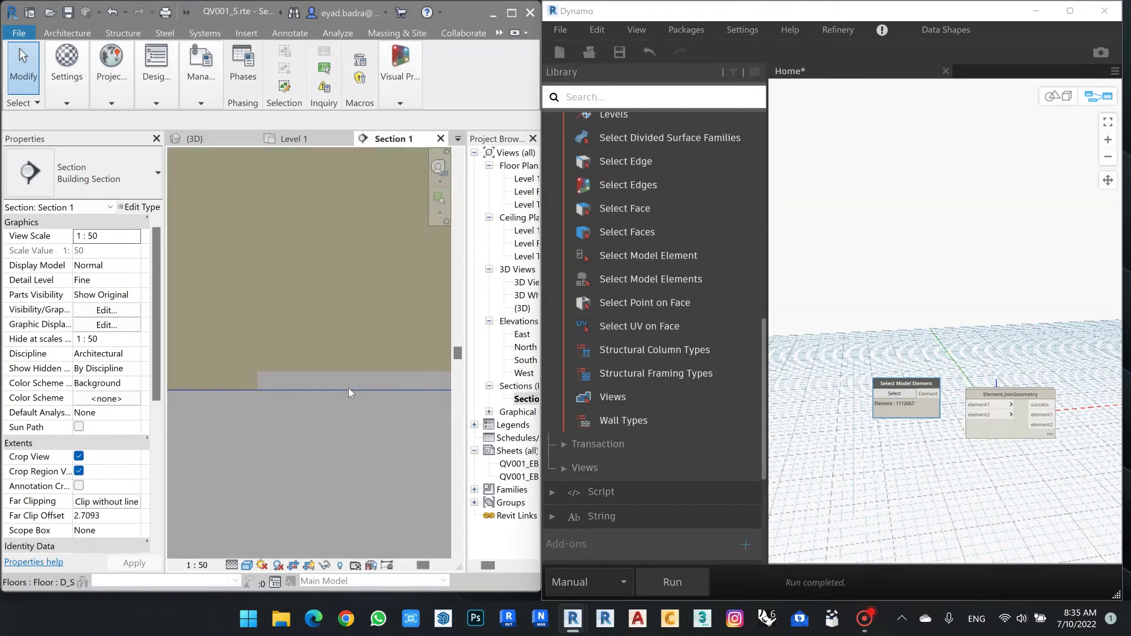
{"action": "scroll", "coordinate": [340, 384], "scroll_direction": "down", "scroll_amount": 4}
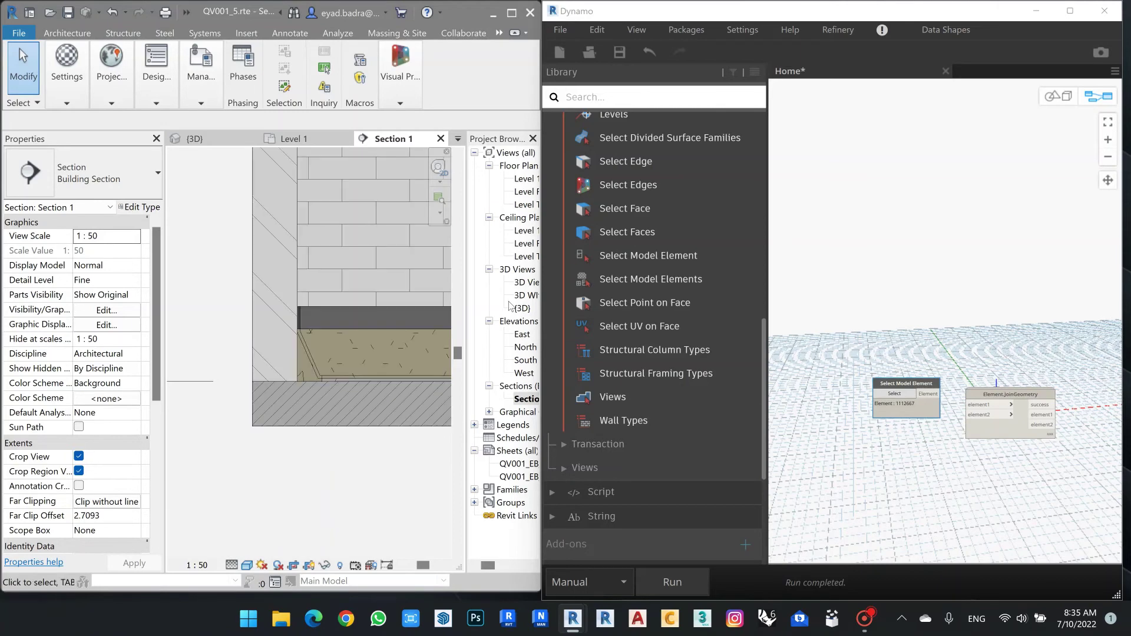
{"action": "double_click", "coordinate": [522, 308]}
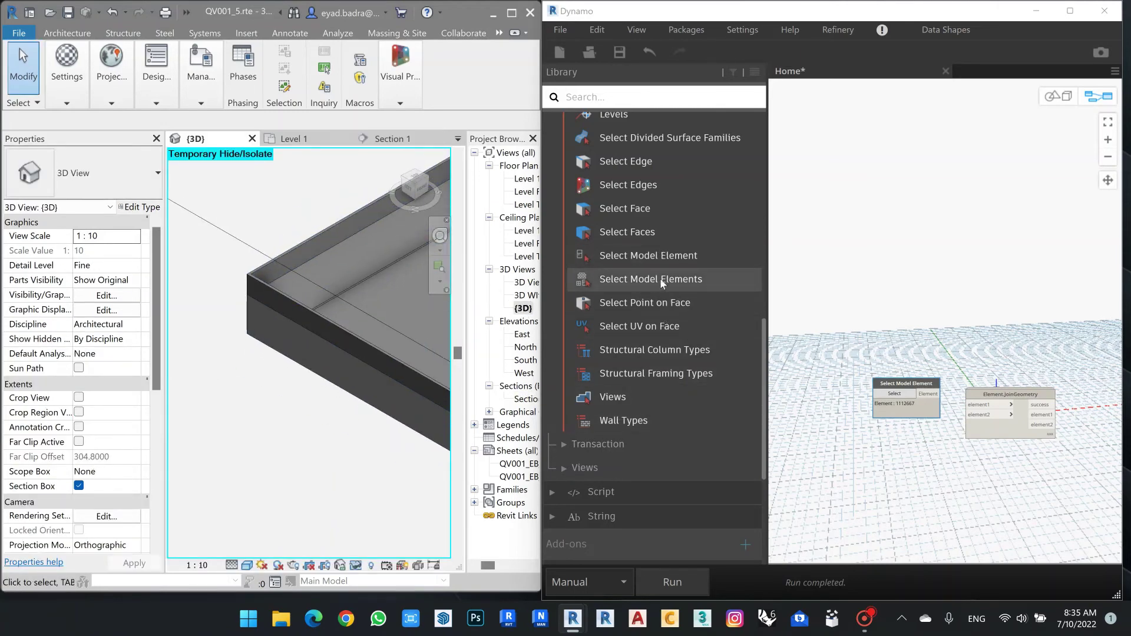
Add a Select Model Elements node and window-select the four floor slab layers for it
{"action": "left_click", "coordinate": [679, 282]}
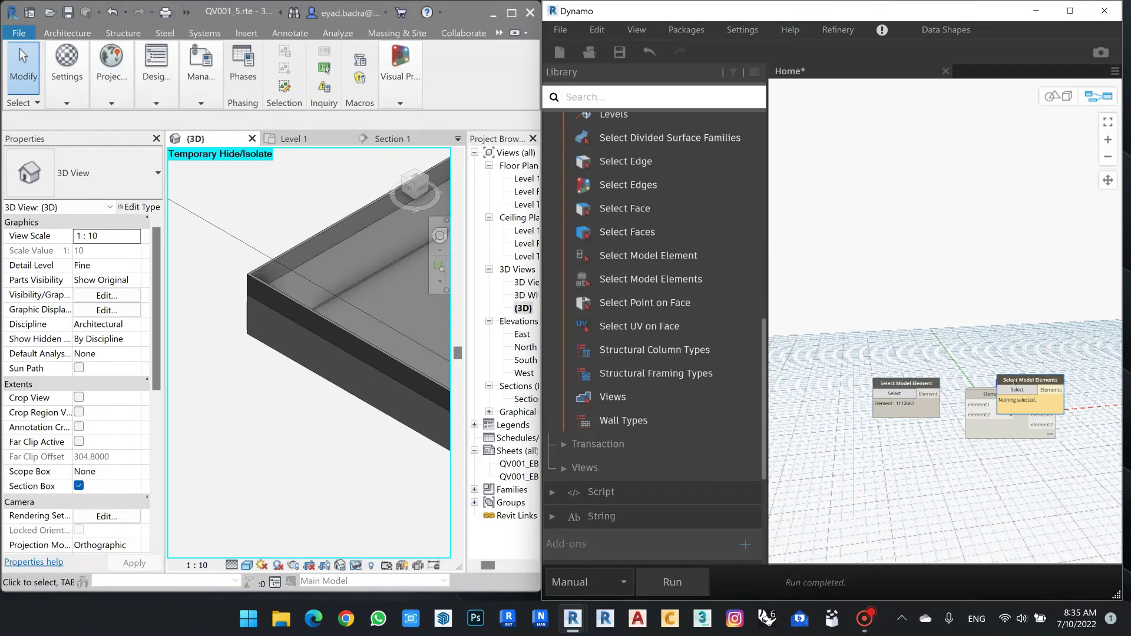
{"action": "left_click_drag", "start_coordinate": [1029, 379], "coordinate": [906, 448]}
{"action": "left_click", "coordinate": [894, 457]}
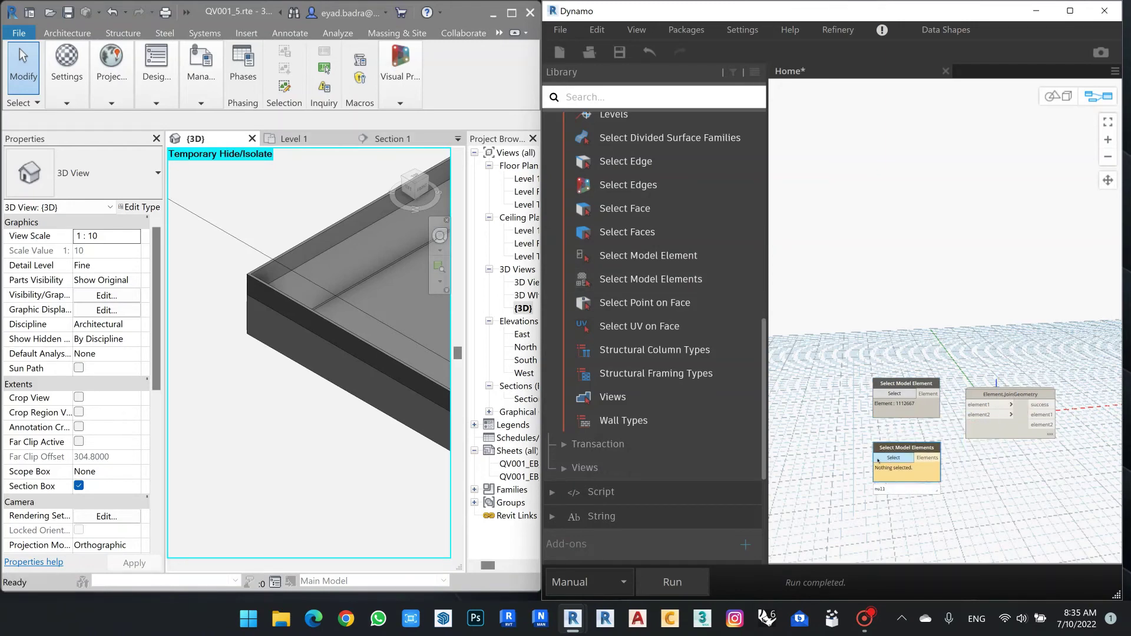
{"action": "scroll", "coordinate": [280, 403], "scroll_direction": "down", "scroll_amount": 2}
{"action": "scroll", "coordinate": [280, 403], "scroll_direction": "down", "scroll_amount": 2}
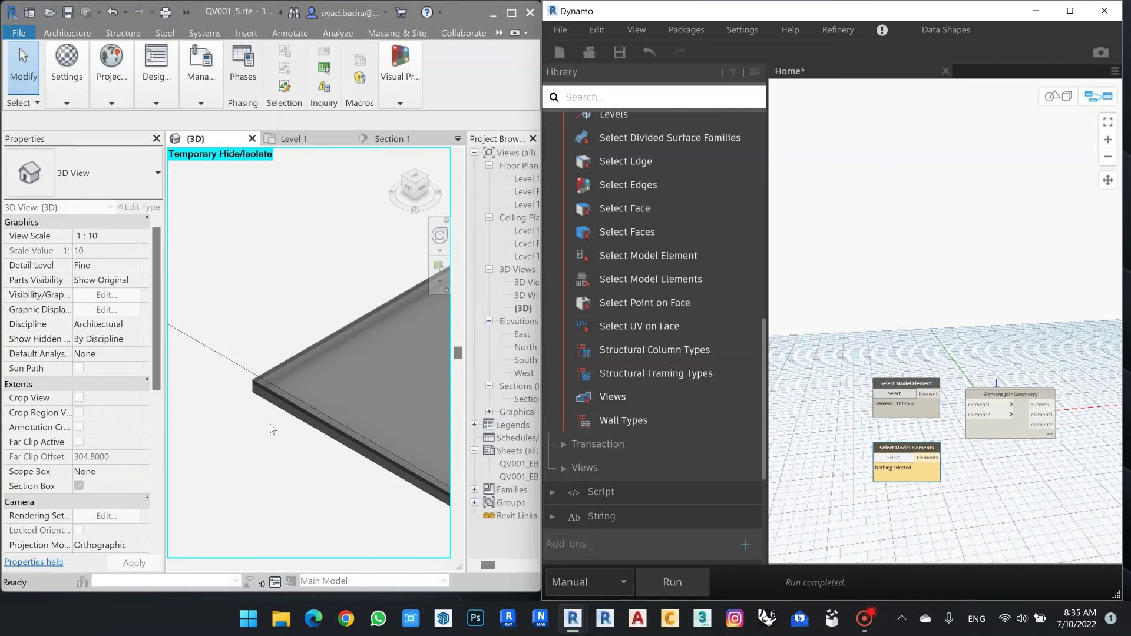
{"action": "scroll", "coordinate": [265, 407], "scroll_direction": "down", "scroll_amount": 3}
{"action": "scroll", "coordinate": [276, 442], "scroll_direction": "down", "scroll_amount": 1}
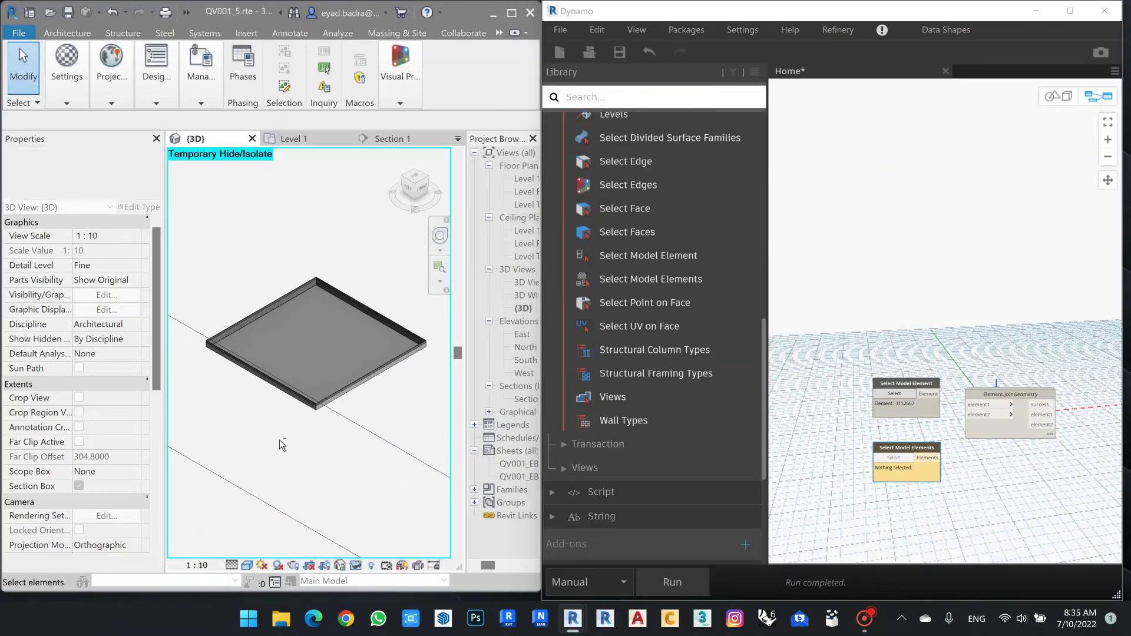
{"action": "mouse_move", "coordinate": [280, 438]}
{"action": "middle_mouse_down", "text": "shift"}
{"action": "mouse_move", "coordinate": [273, 400]}
{"action": "mouse_move", "coordinate": [398, 299]}
{"action": "middle_mouse_up", "text": "shift"}
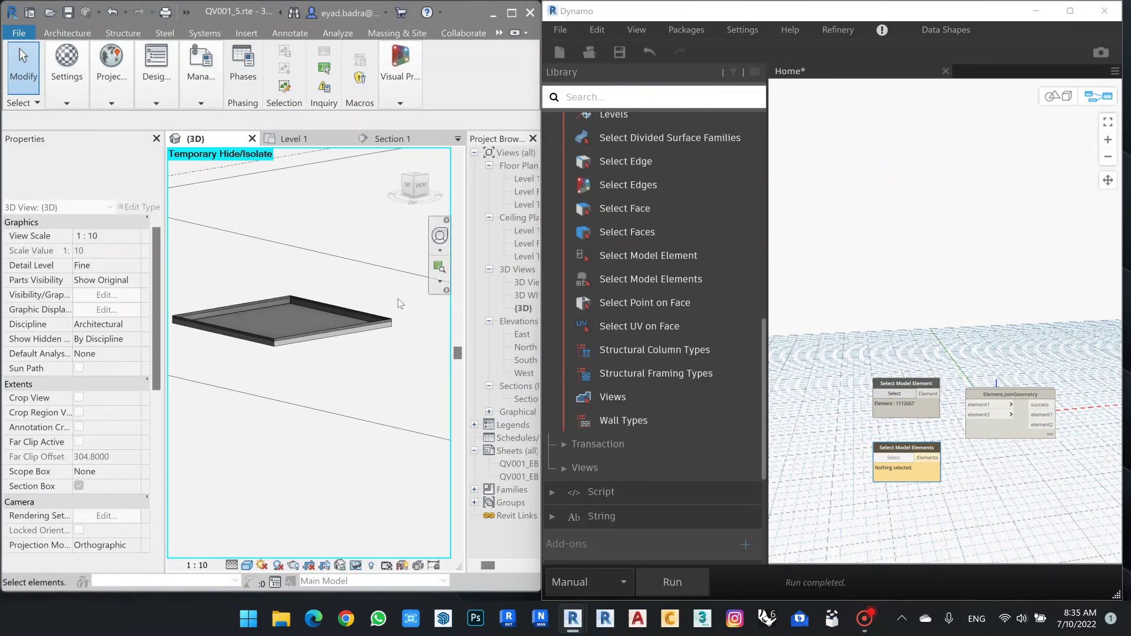
{"action": "mouse_move", "coordinate": [398, 299]}
{"action": "left_mouse_down"}
{"action": "mouse_move", "coordinate": [327, 357]}
{"action": "mouse_move", "coordinate": [271, 362]}
{"action": "left_mouse_up"}
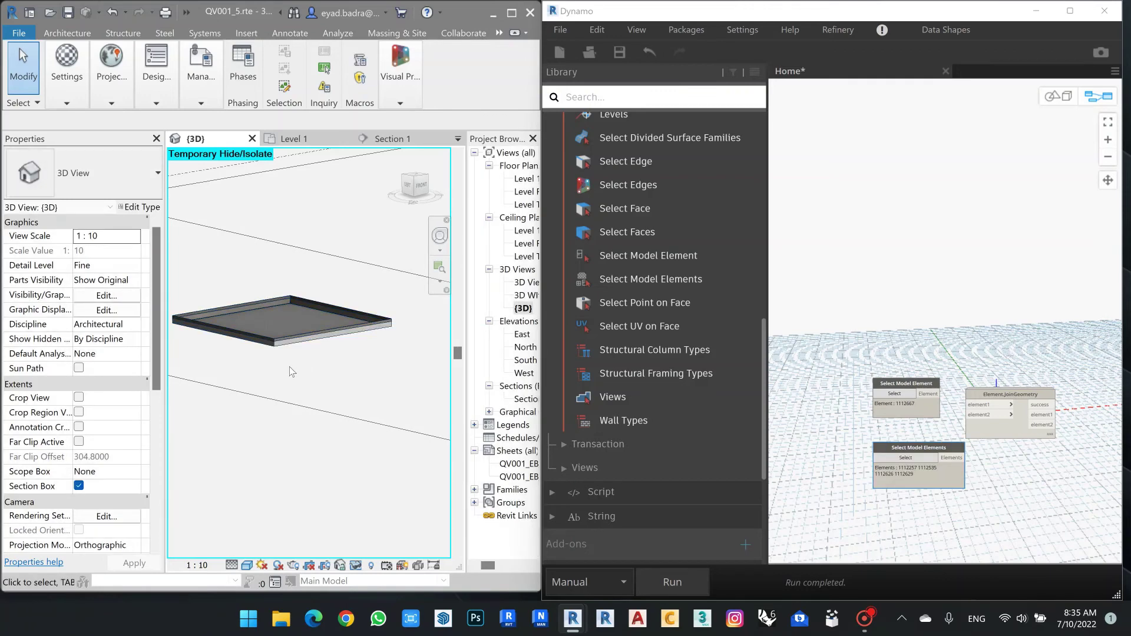
{"action": "scroll", "coordinate": [929, 509], "scroll_direction": "up", "scroll_amount": 3}
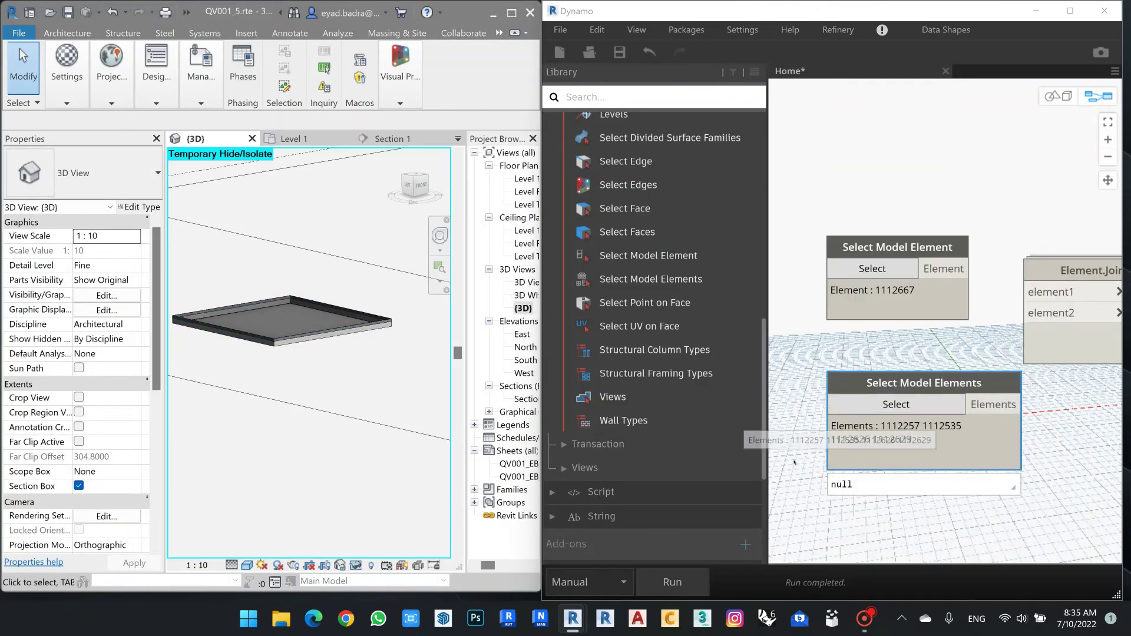
{"action": "scroll", "coordinate": [389, 331], "scroll_direction": "up", "scroll_amount": 2}
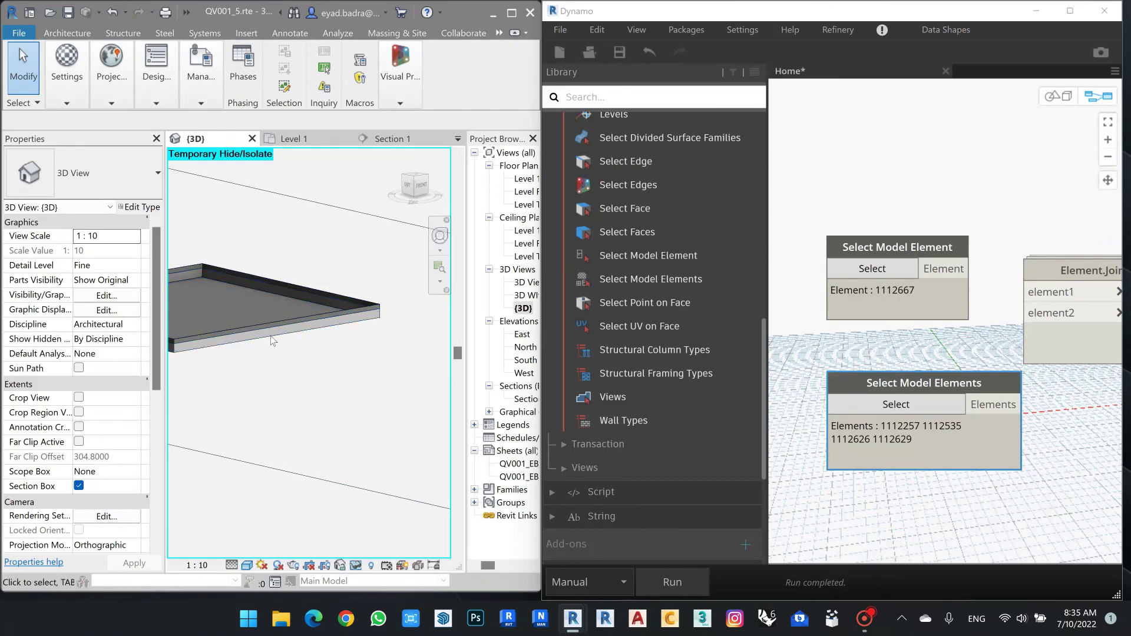
{"action": "scroll", "coordinate": [272, 340], "scroll_direction": "down", "scroll_amount": 3}
{"action": "scroll", "coordinate": [964, 372], "scroll_direction": "down", "scroll_amount": 3}
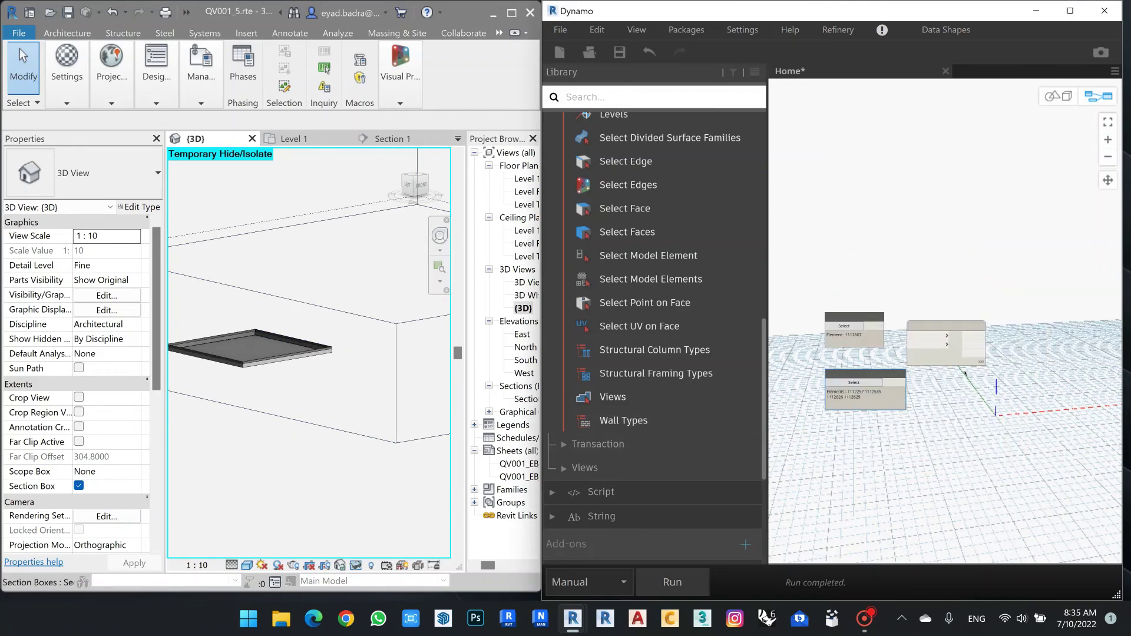
{"action": "scroll", "coordinate": [965, 373], "scroll_direction": "up", "scroll_amount": 2}
Spread the selection and JoinGeometry nodes apart so each is readable
{"action": "left_click_drag", "start_coordinate": [966, 301], "coordinate": [994, 299]}
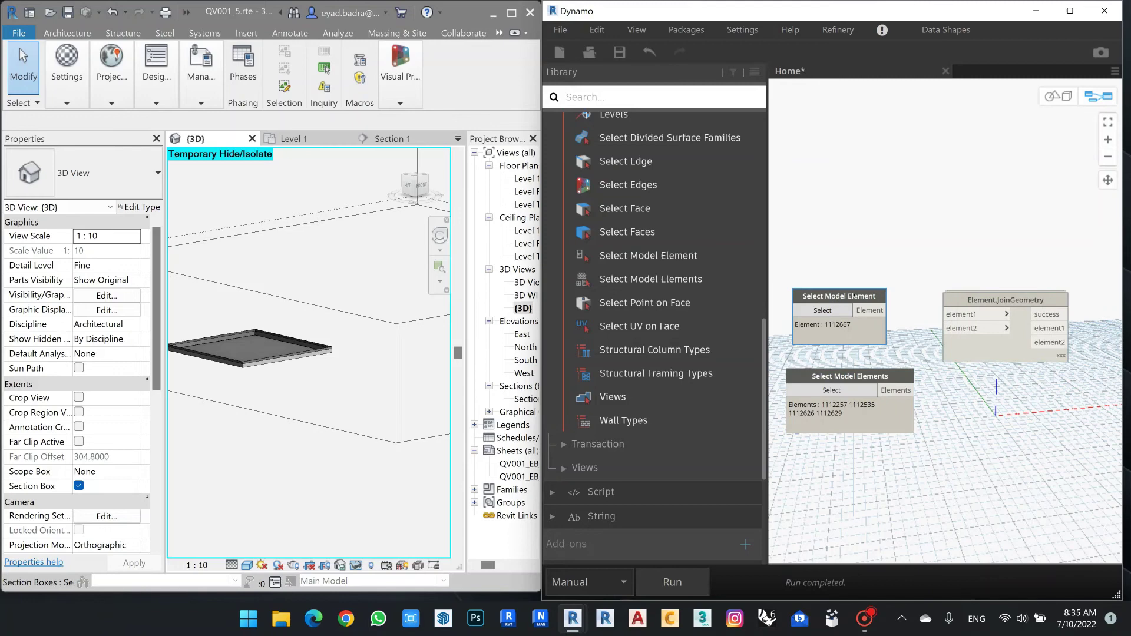
{"action": "left_click_drag", "start_coordinate": [845, 288], "coordinate": [848, 311]}
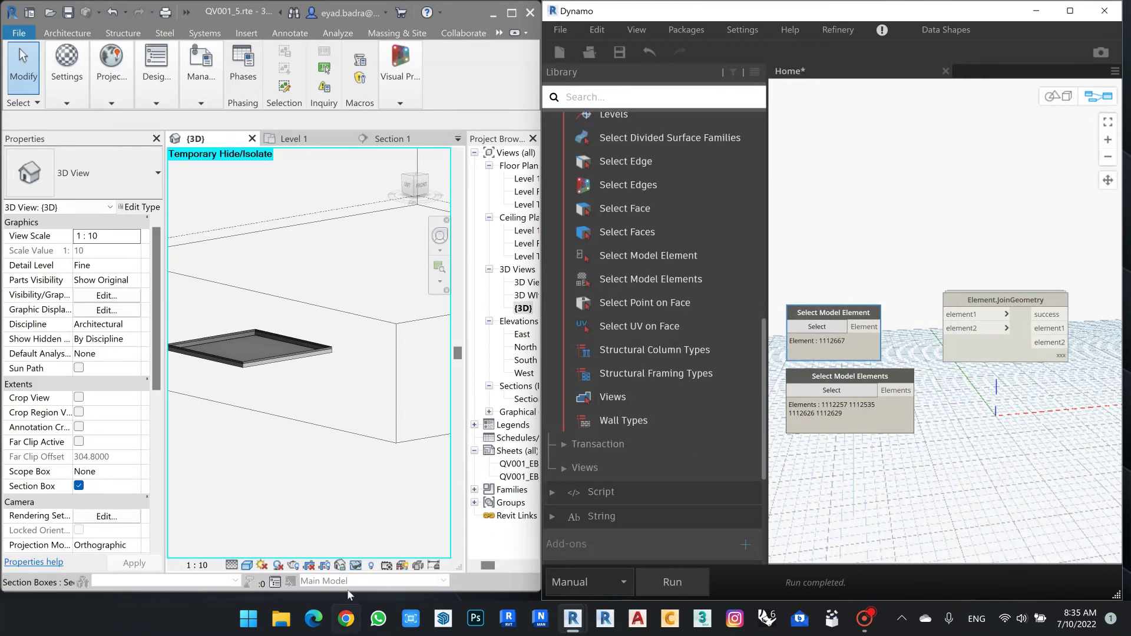
{"action": "left_click", "coordinate": [354, 567]}
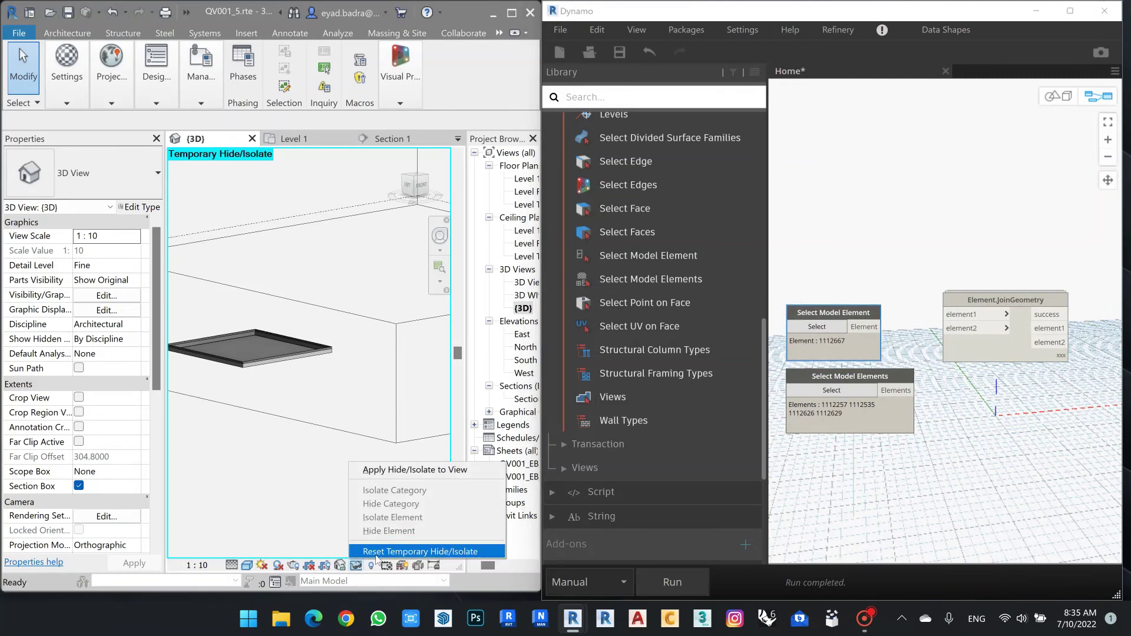
Reset Temporary Hide/Isolate and pull the section box in to cut through the walls
{"action": "left_click", "coordinate": [380, 556]}
{"action": "scroll", "coordinate": [342, 468], "scroll_direction": "down", "scroll_amount": 2}
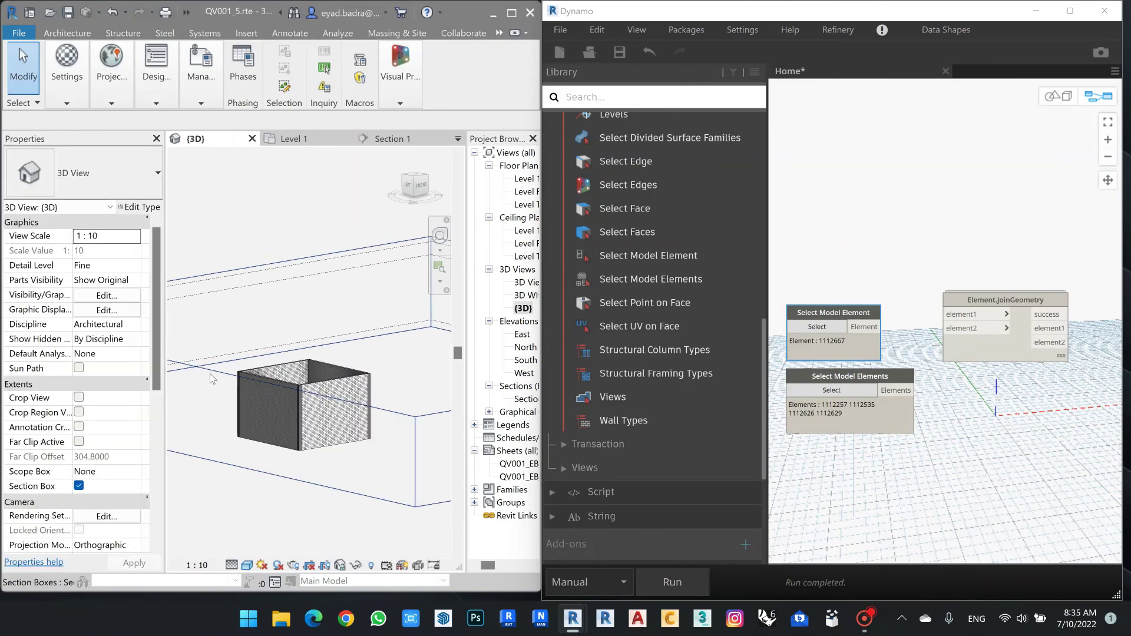
{"action": "left_click", "coordinate": [210, 417]}
{"action": "left_click_drag", "start_coordinate": [203, 410], "coordinate": [285, 411]}
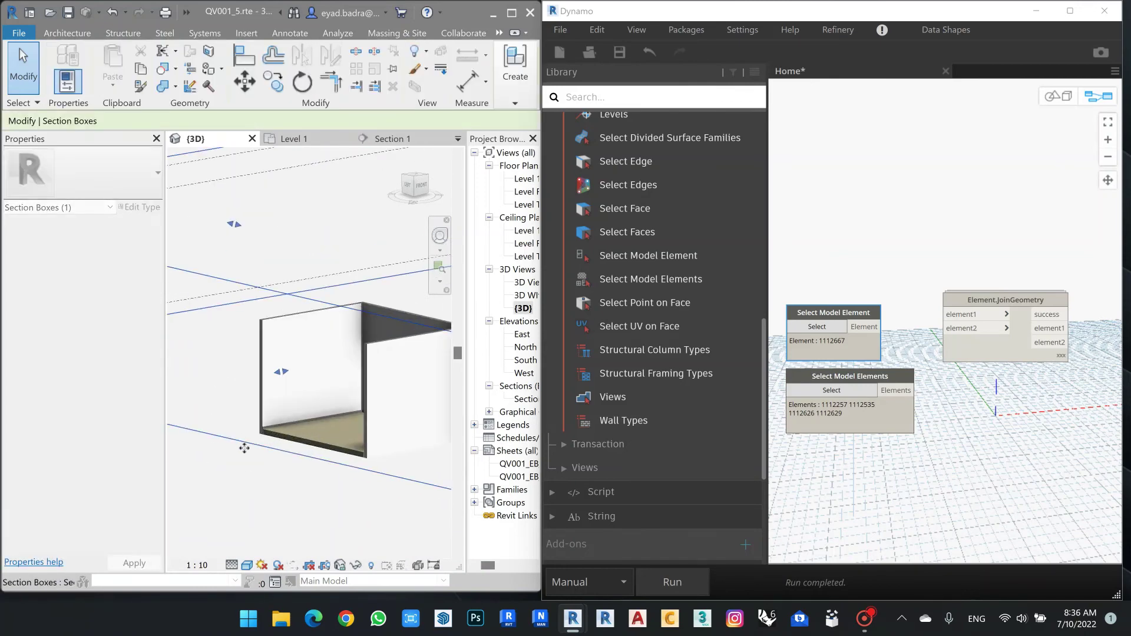
{"action": "scroll", "coordinate": [285, 468], "scroll_direction": "up", "scroll_amount": 1}
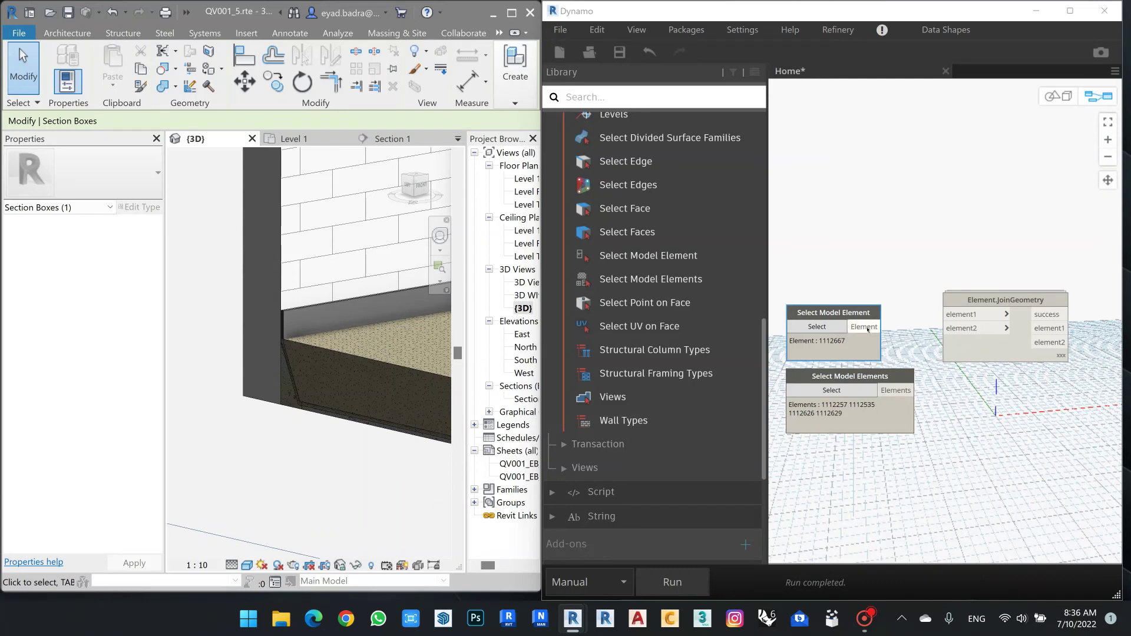
Move the single-element selection node below the Select Model Elements node
{"action": "left_click_drag", "start_coordinate": [867, 328], "coordinate": [944, 327]}
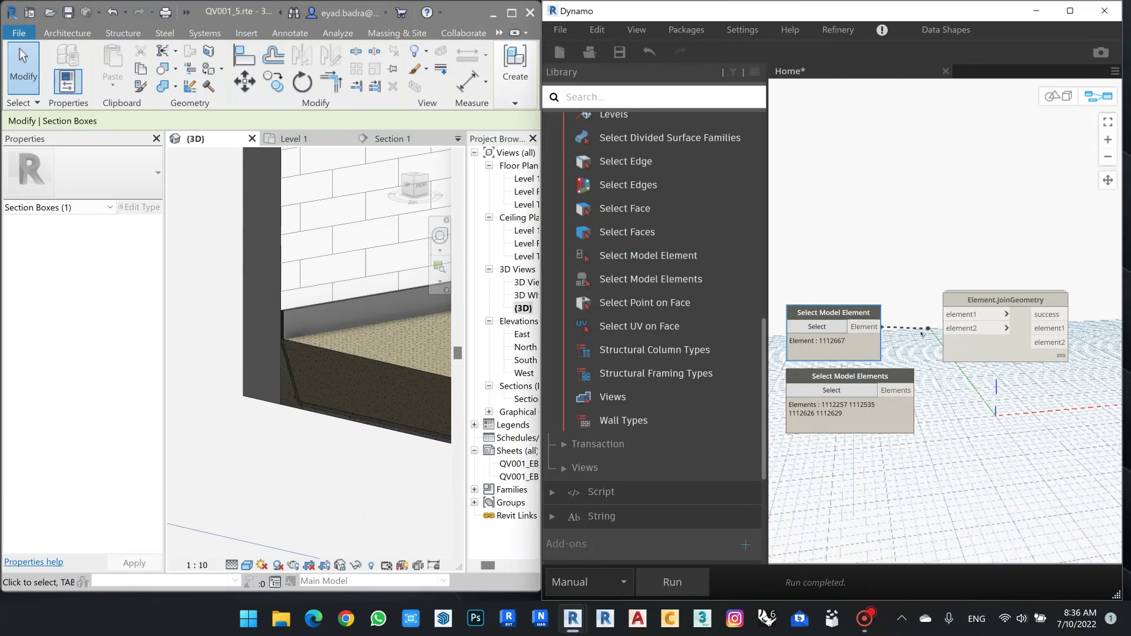
{"action": "left_click_drag", "start_coordinate": [849, 319], "coordinate": [850, 453]}
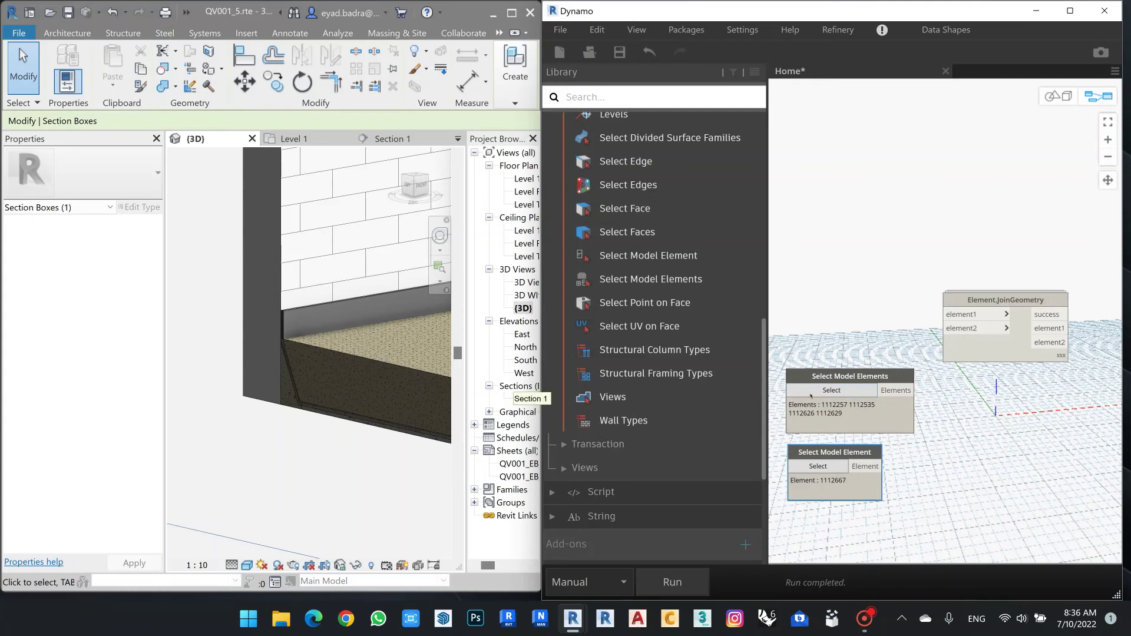
Wire the four-element list into element1 and the single floor into element2
{"action": "left_click_drag", "start_coordinate": [911, 387], "coordinate": [947, 326]}
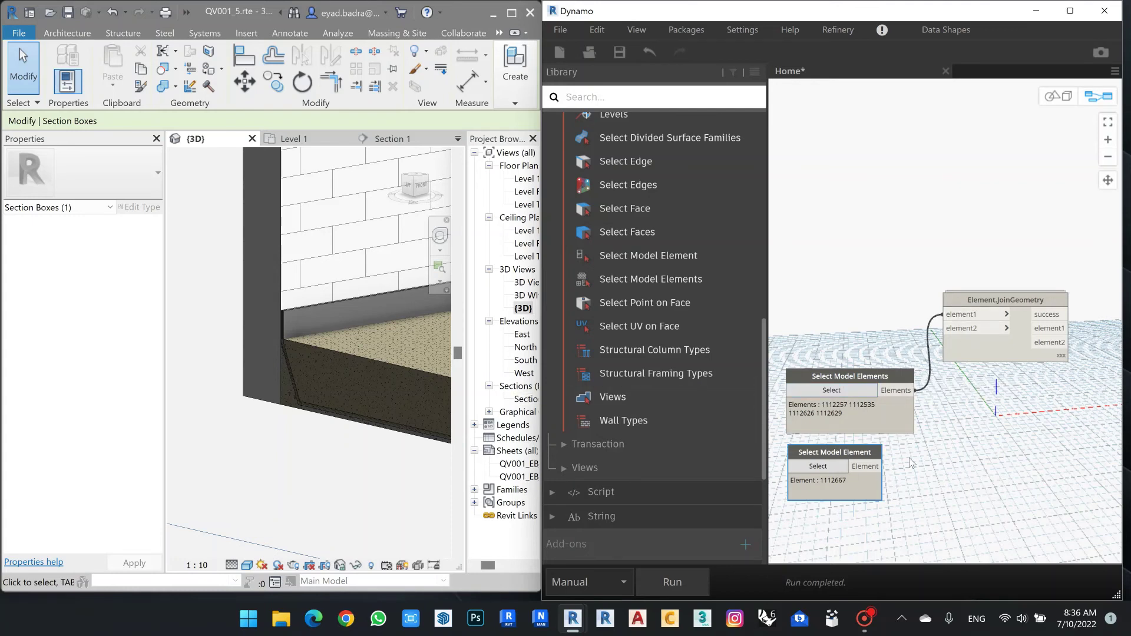
{"action": "left_click_drag", "start_coordinate": [858, 470], "coordinate": [963, 333]}
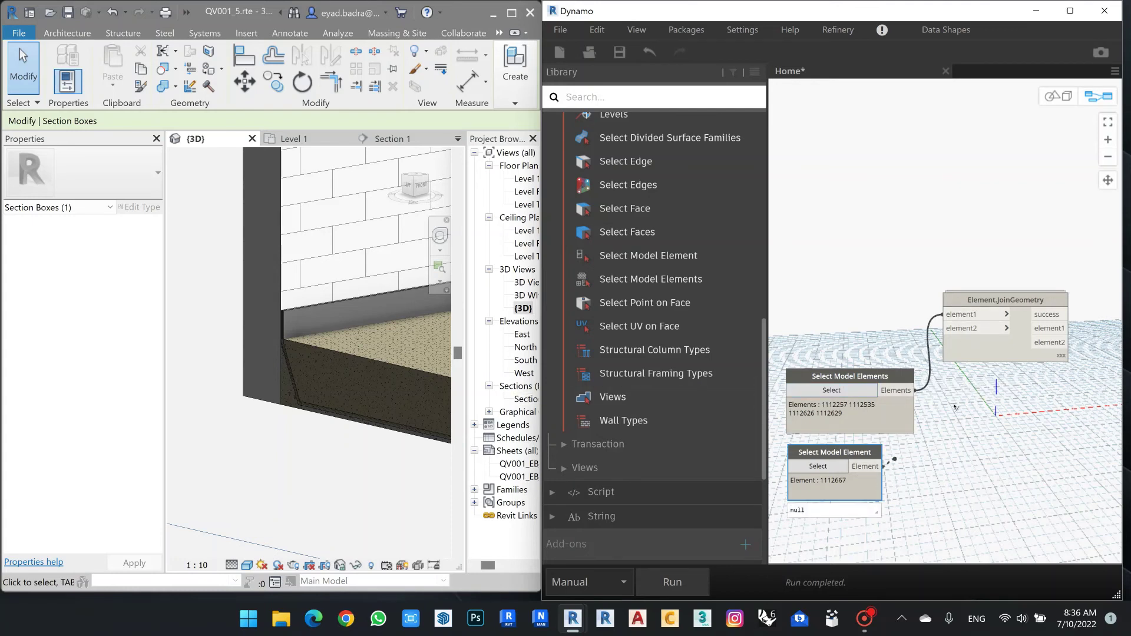
{"action": "left_click", "coordinate": [962, 331]}
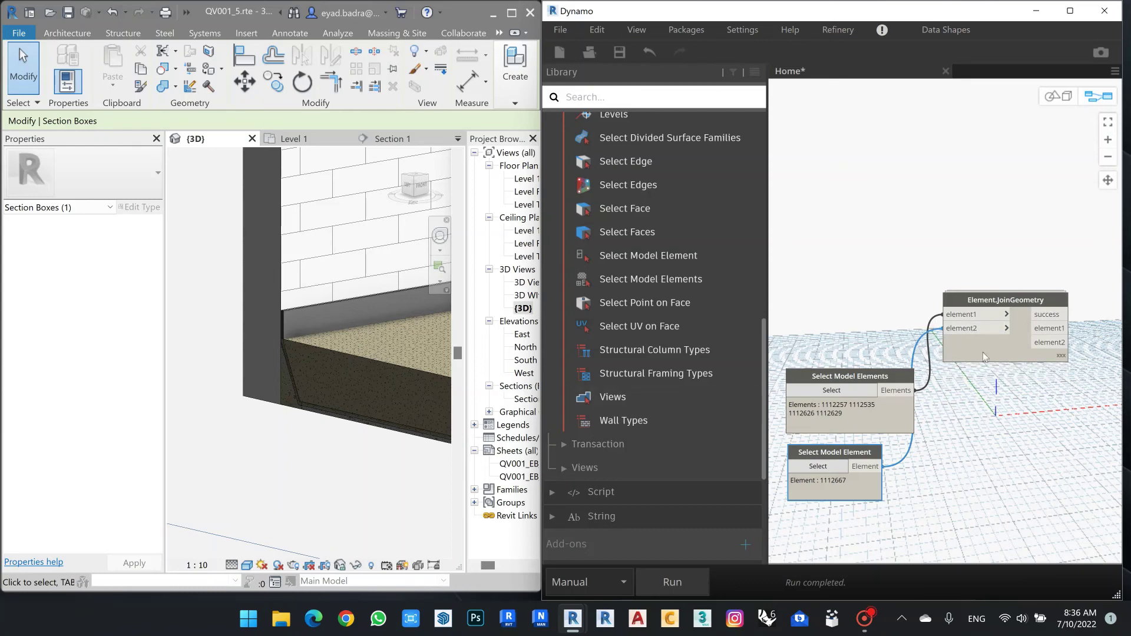
Set Element.JoinGeometry's lacing to Cross Product and run the graph
{"action": "right_click", "coordinate": [979, 353]}
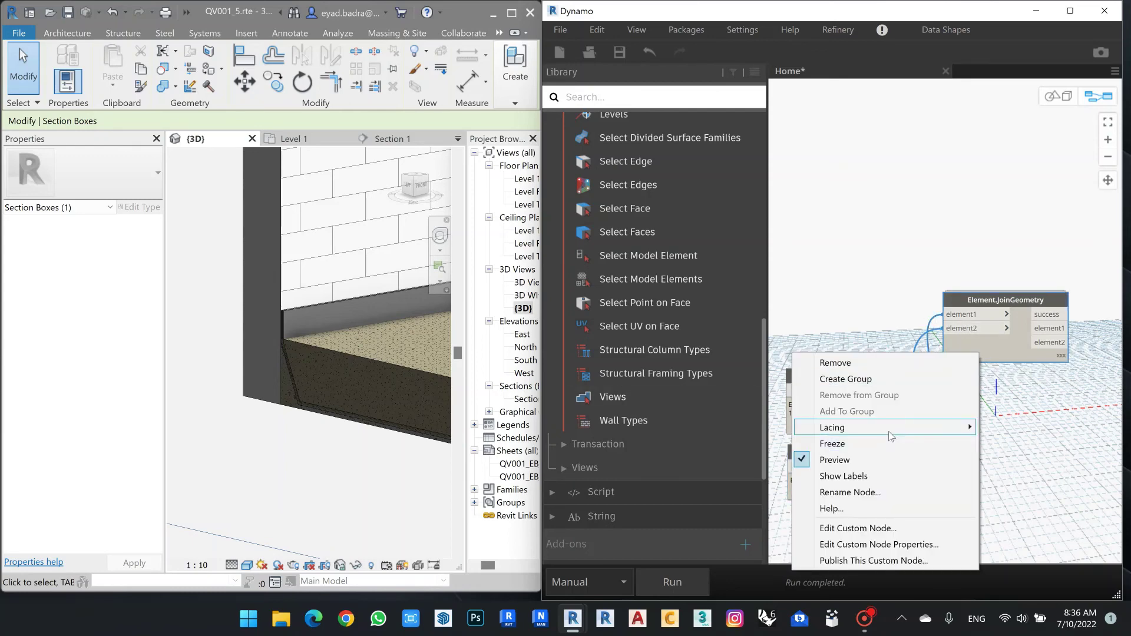
{"action": "mouse_move", "coordinate": [833, 429]}
{"action": "left_click", "coordinate": [982, 433]}
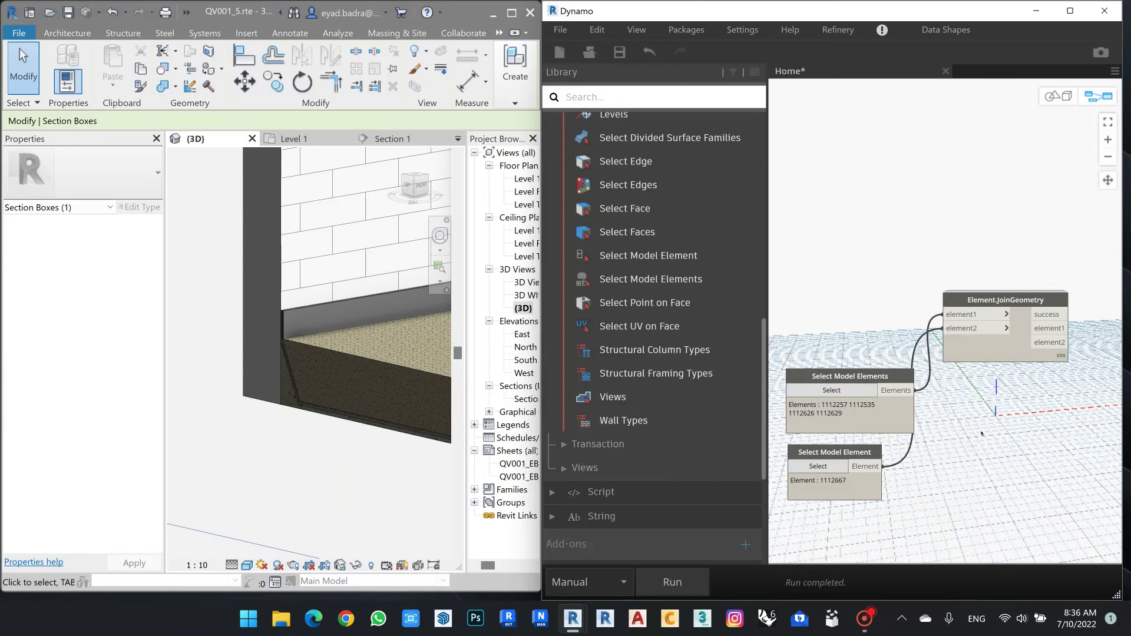
{"action": "left_click", "coordinate": [669, 580]}
Inspect the joined wall-floor corner in 3D, then open Section 1
{"action": "middle_click_drag", "start_coordinate": [351, 408], "coordinate": [274, 456], "text": "shift"}
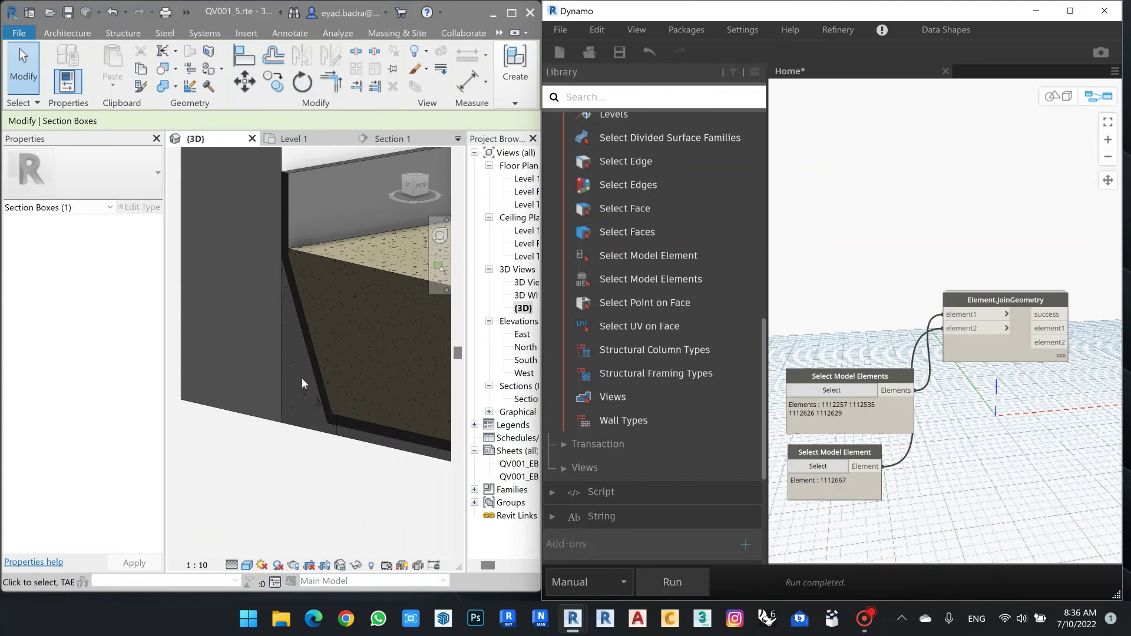
{"action": "middle_click_drag", "start_coordinate": [306, 375], "coordinate": [308, 406], "text": "shift"}
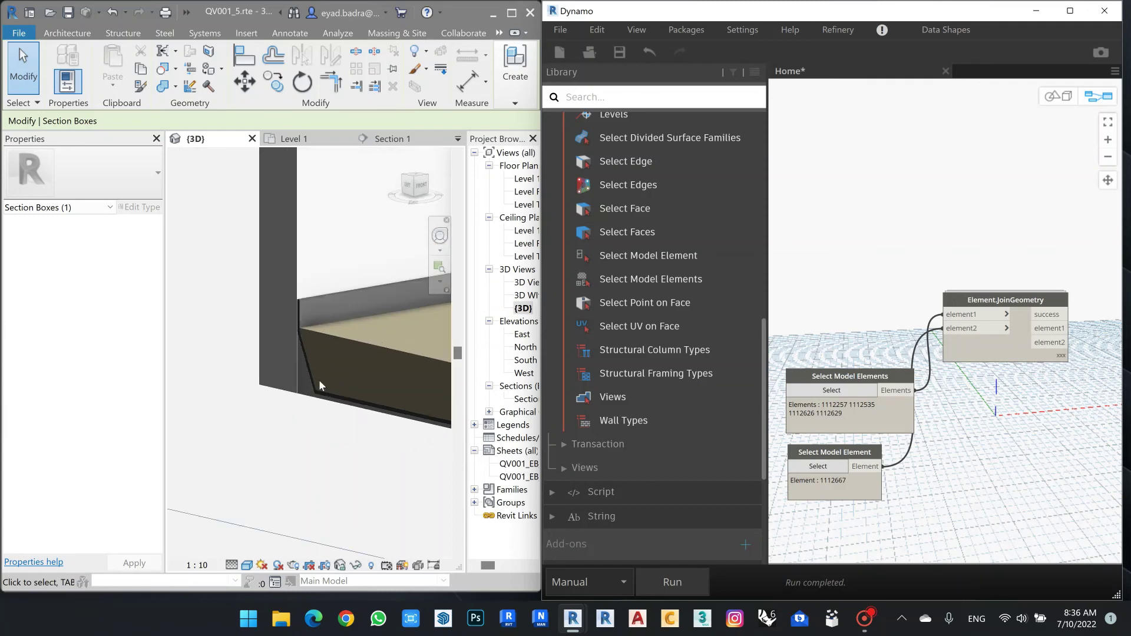
{"action": "scroll", "coordinate": [309, 406], "scroll_direction": "up", "scroll_amount": 1}
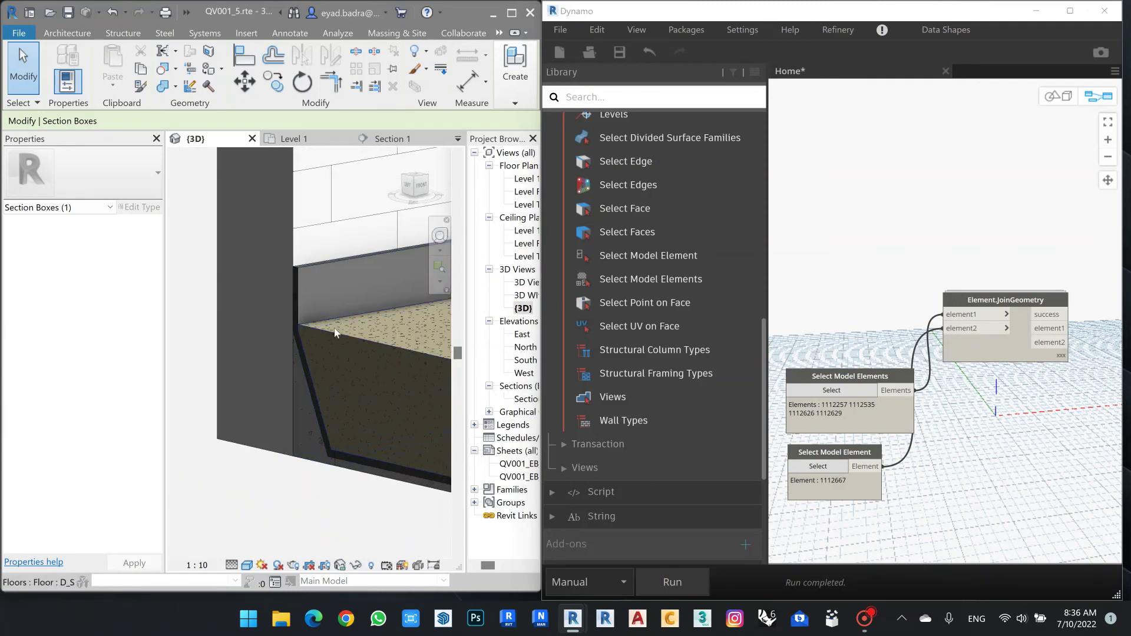
{"action": "scroll", "coordinate": [313, 341], "scroll_direction": "up", "scroll_amount": 2}
{"action": "middle_click_drag", "start_coordinate": [327, 332], "coordinate": [323, 352], "text": "shift"}
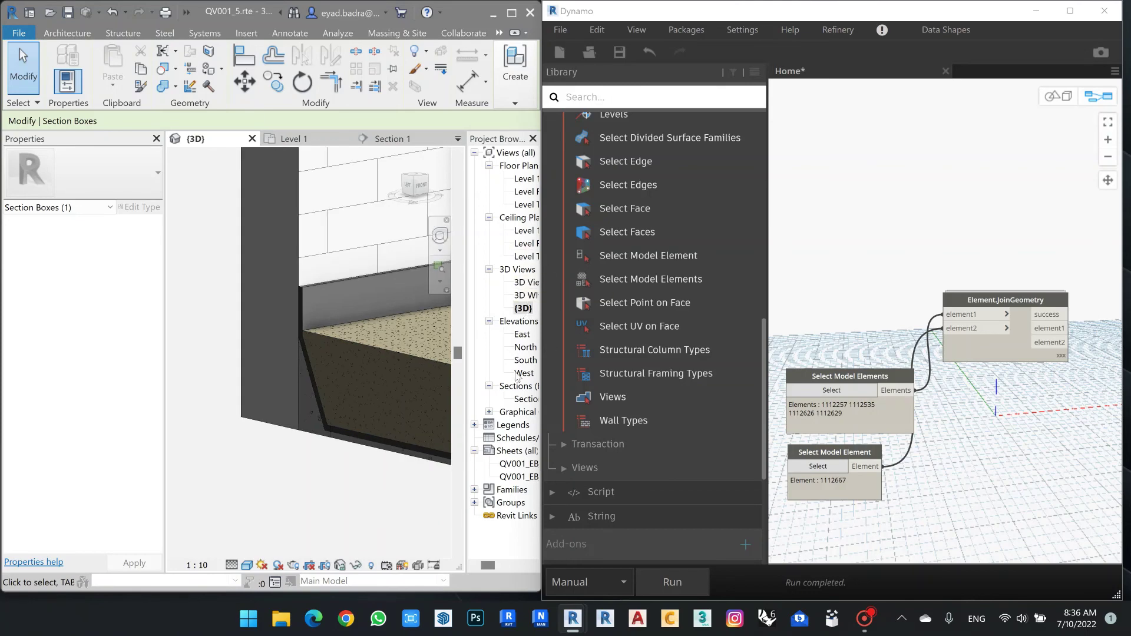
{"action": "double_click", "coordinate": [526, 398]}
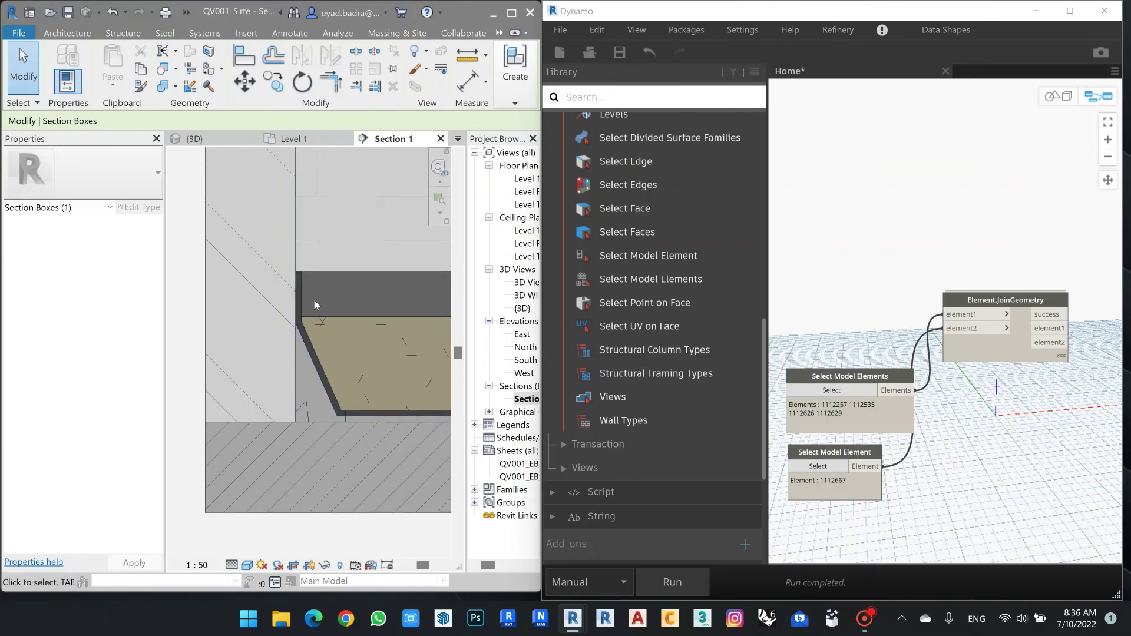
{"action": "scroll", "coordinate": [314, 299], "scroll_direction": "down", "scroll_amount": 5}
{"action": "scroll", "coordinate": [238, 386], "scroll_direction": "up", "scroll_amount": 2}
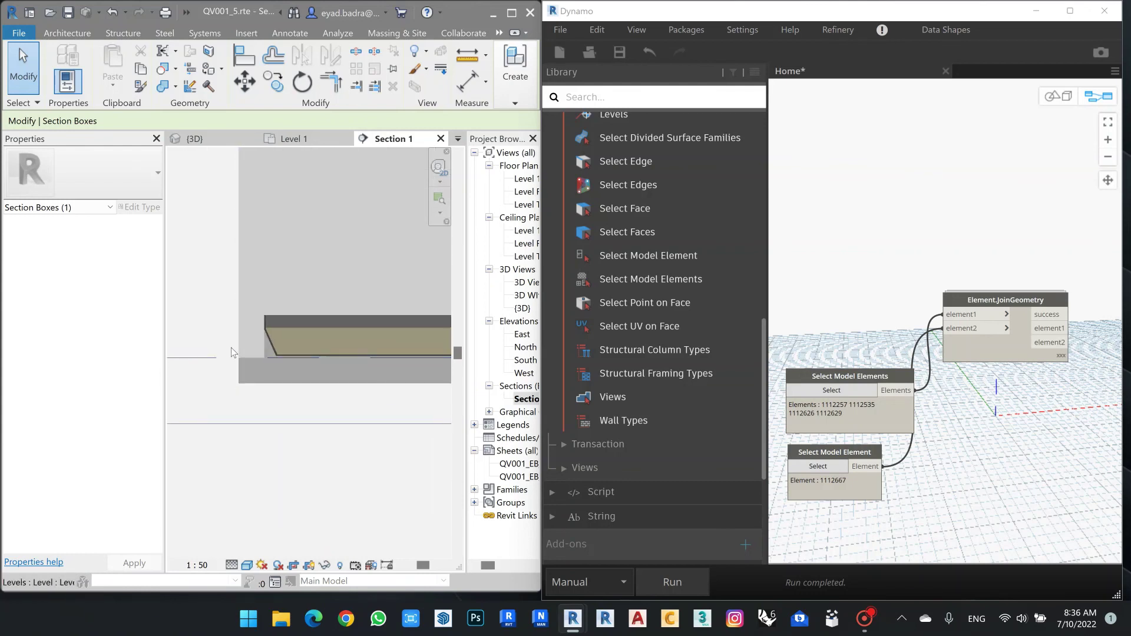
{"action": "scroll", "coordinate": [284, 373], "scroll_direction": "up", "scroll_amount": 2}
{"action": "scroll", "coordinate": [284, 374], "scroll_direction": "up", "scroll_amount": 2}
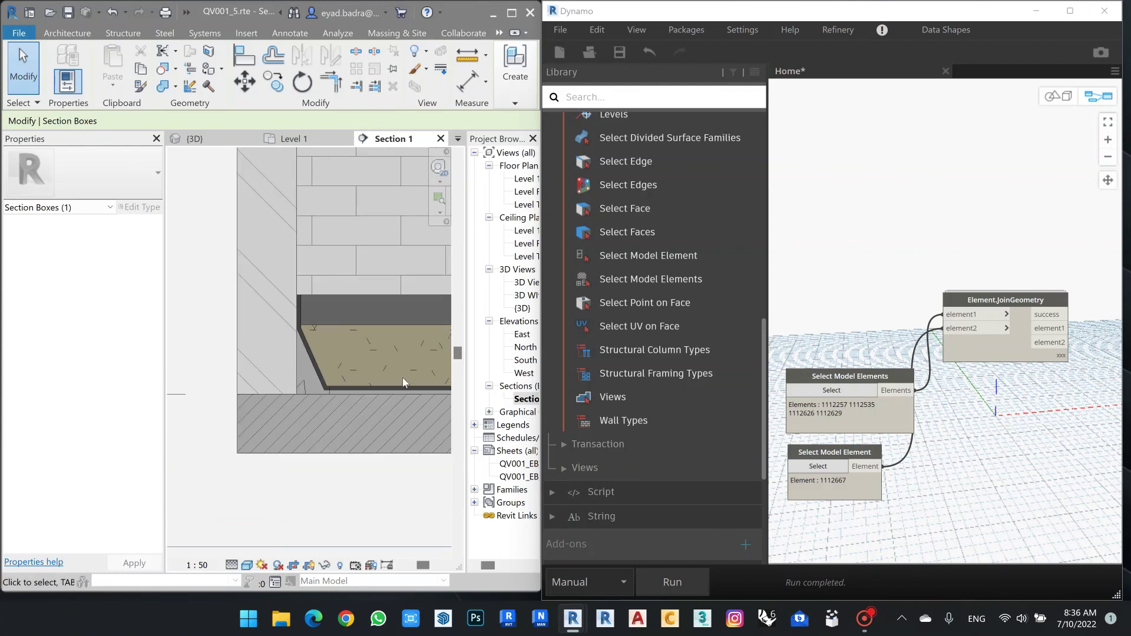
{"action": "middle_click_drag", "start_coordinate": [851, 264], "coordinate": [856, 270]}
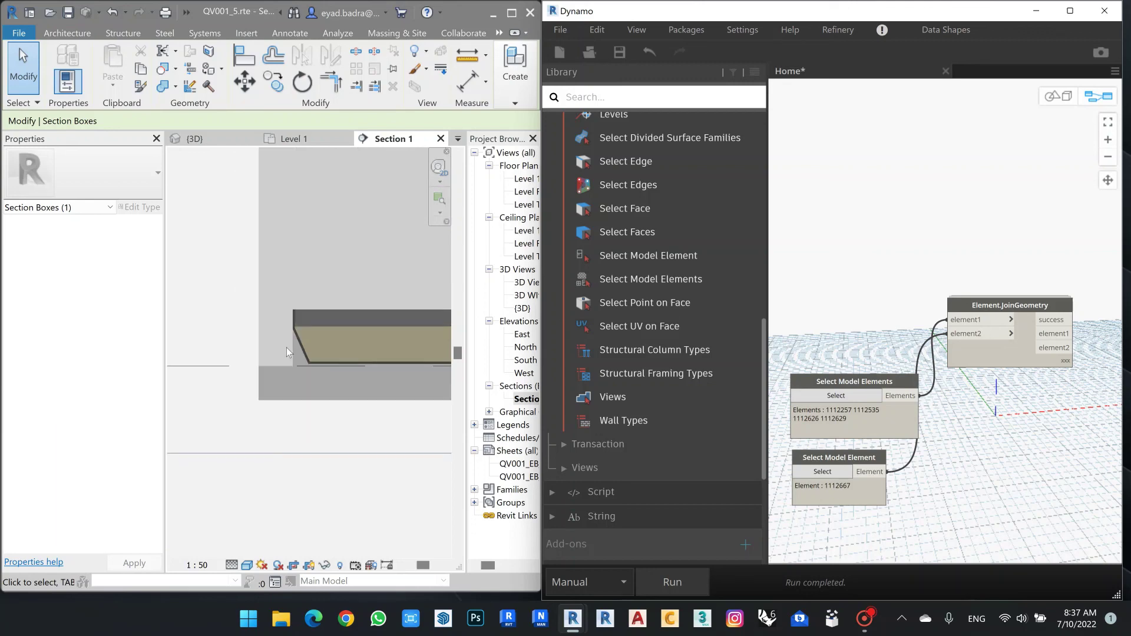
{"action": "scroll", "coordinate": [286, 347], "scroll_direction": "down", "scroll_amount": 2}
{"action": "scroll", "coordinate": [277, 336], "scroll_direction": "down", "scroll_amount": 2}
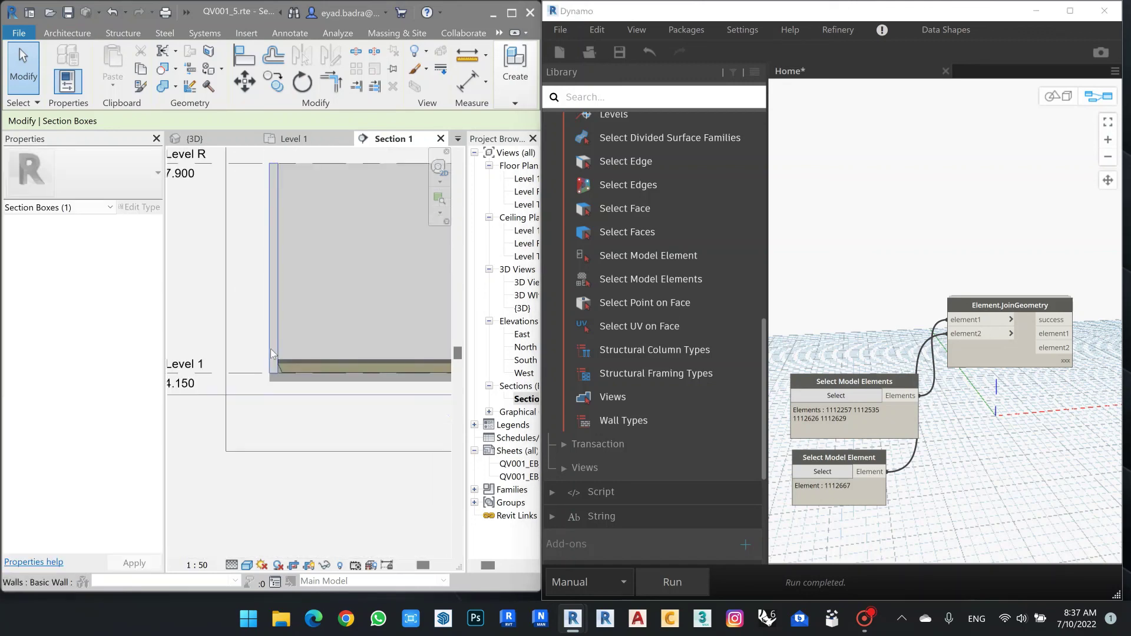
{"action": "scroll", "coordinate": [278, 358], "scroll_direction": "down", "scroll_amount": 2}
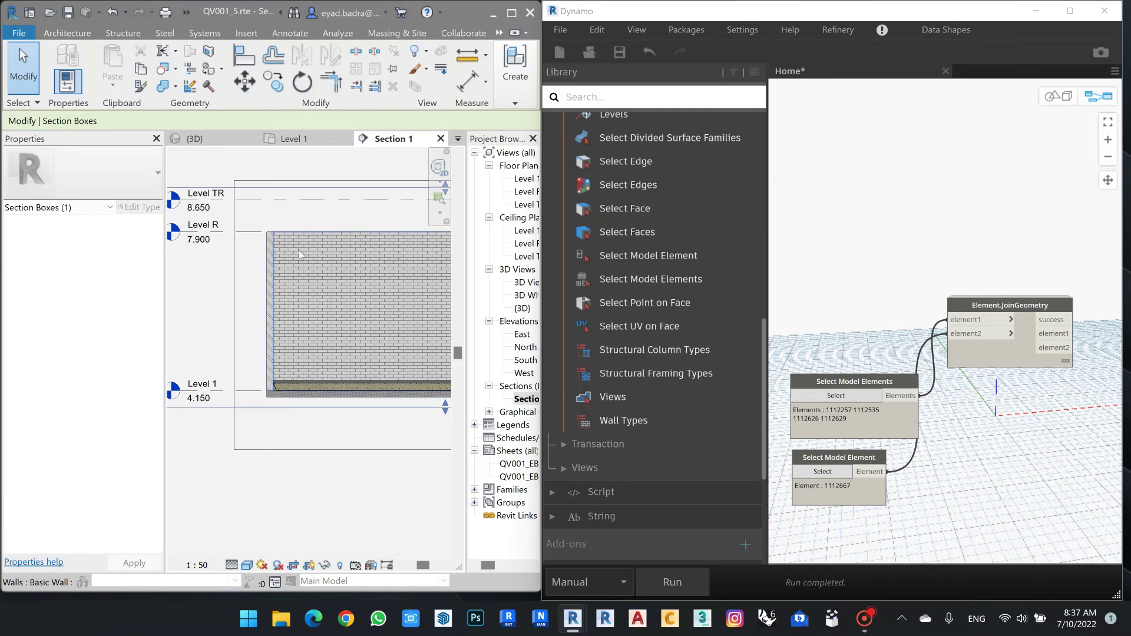
{"action": "scroll", "coordinate": [299, 250], "scroll_direction": "up", "scroll_amount": 2}
{"action": "scroll", "coordinate": [256, 259], "scroll_direction": "up", "scroll_amount": 2}
{"action": "scroll", "coordinate": [304, 327], "scroll_direction": "down", "scroll_amount": 2}
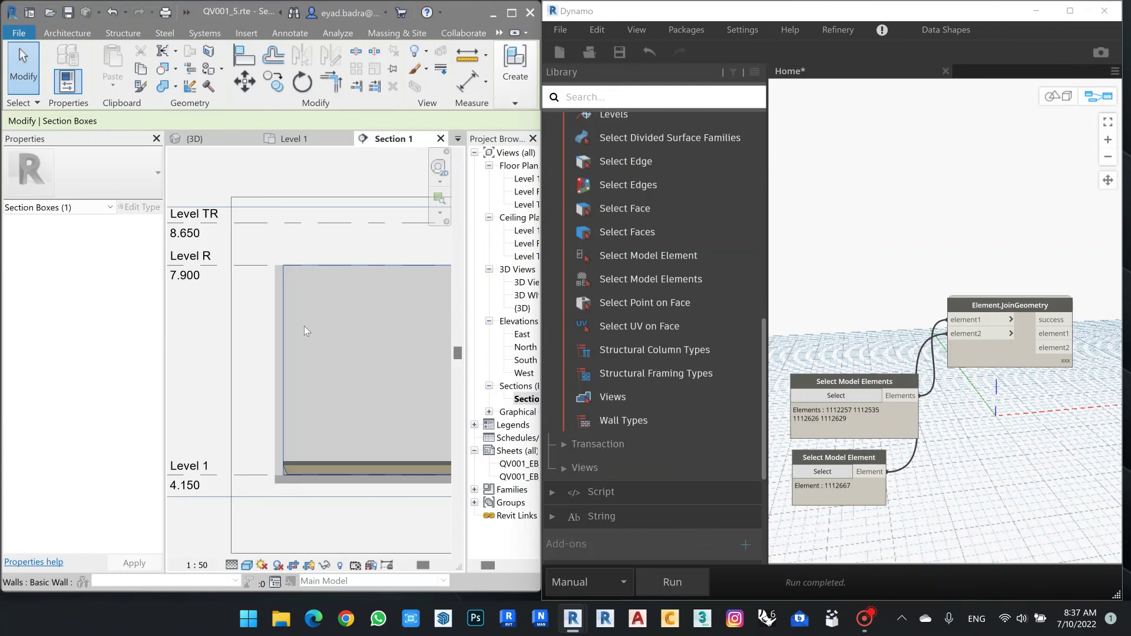
{"action": "scroll", "coordinate": [336, 331], "scroll_direction": "down", "scroll_amount": 1}
{"action": "scroll", "coordinate": [322, 354], "scroll_direction": "up", "scroll_amount": 2}
{"action": "scroll", "coordinate": [310, 375], "scroll_direction": "up", "scroll_amount": 1}
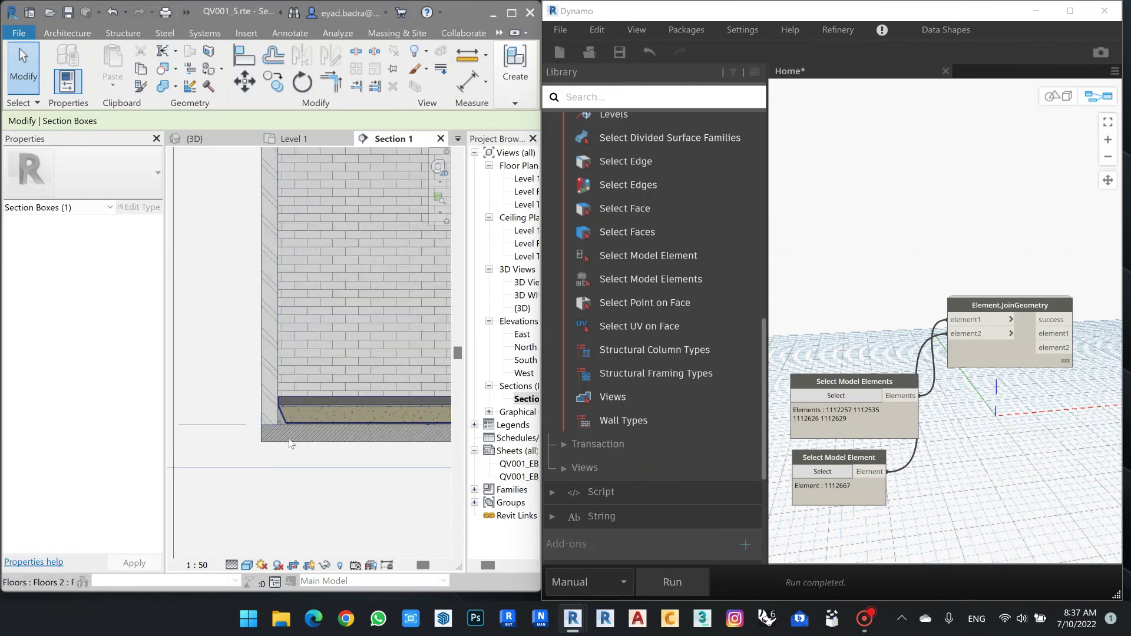
{"action": "scroll", "coordinate": [311, 375], "scroll_direction": "up", "scroll_amount": 2}
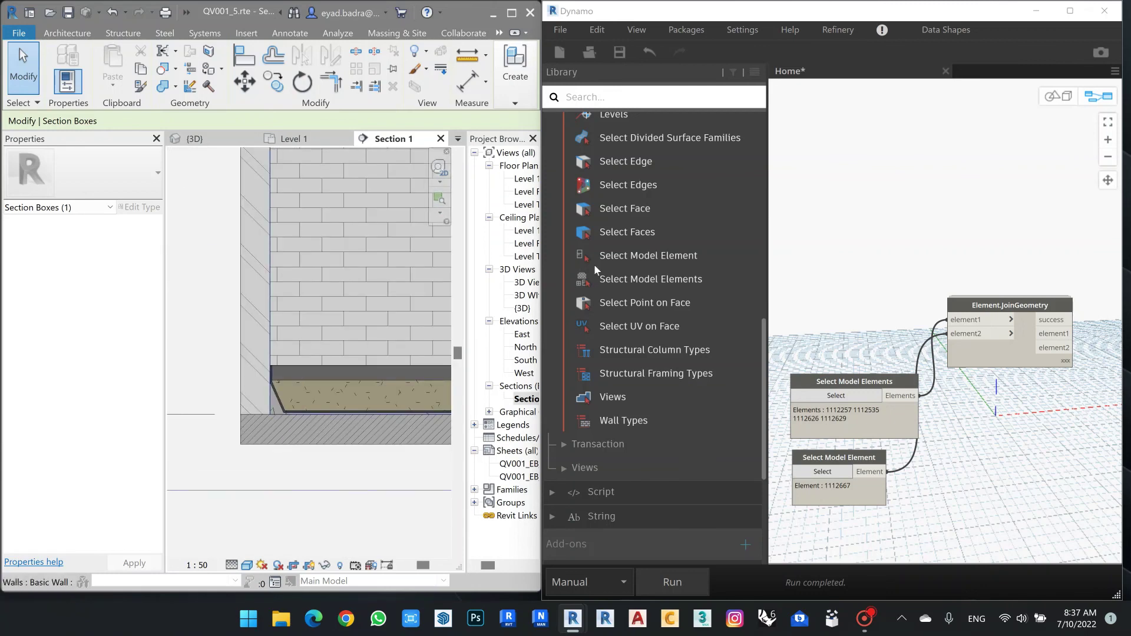